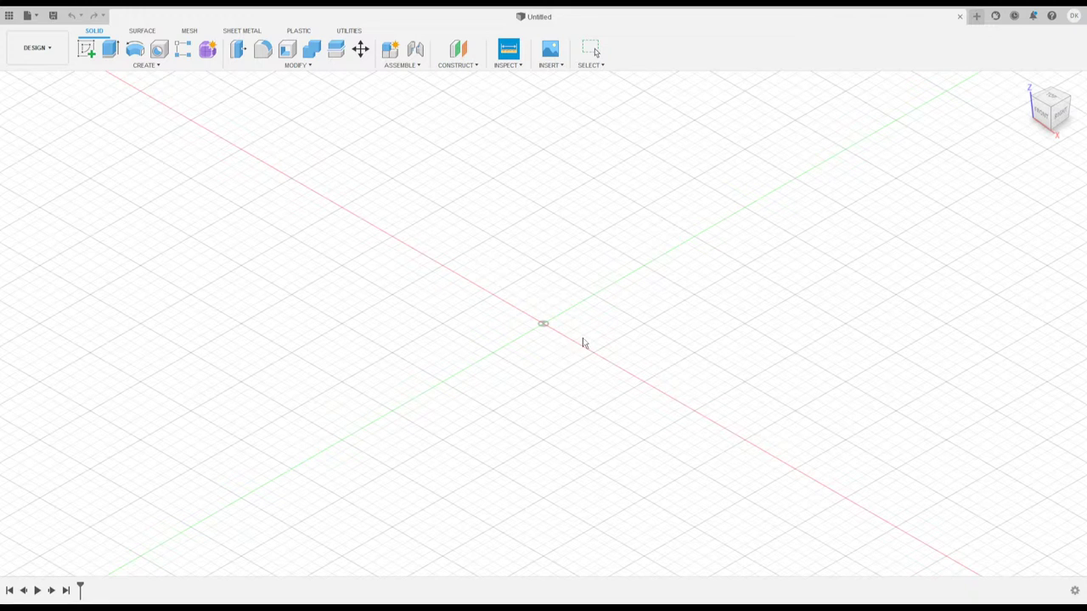
Cancel Press Pull and view the empty grid straight down from the top.
key("q")
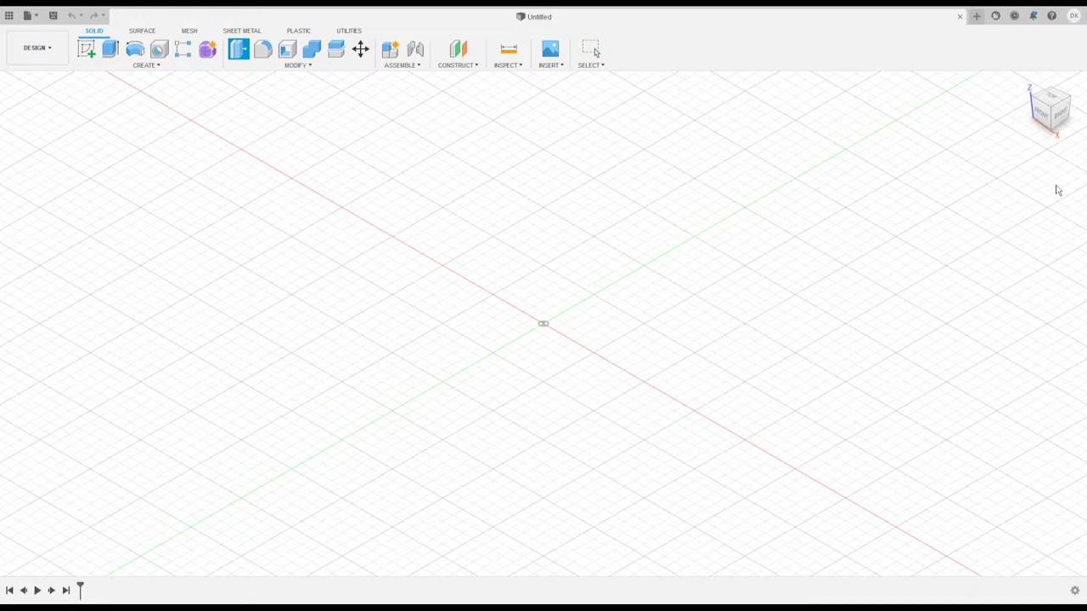
key("Escape")
middle_click_drag(745, 271, 697, 308)
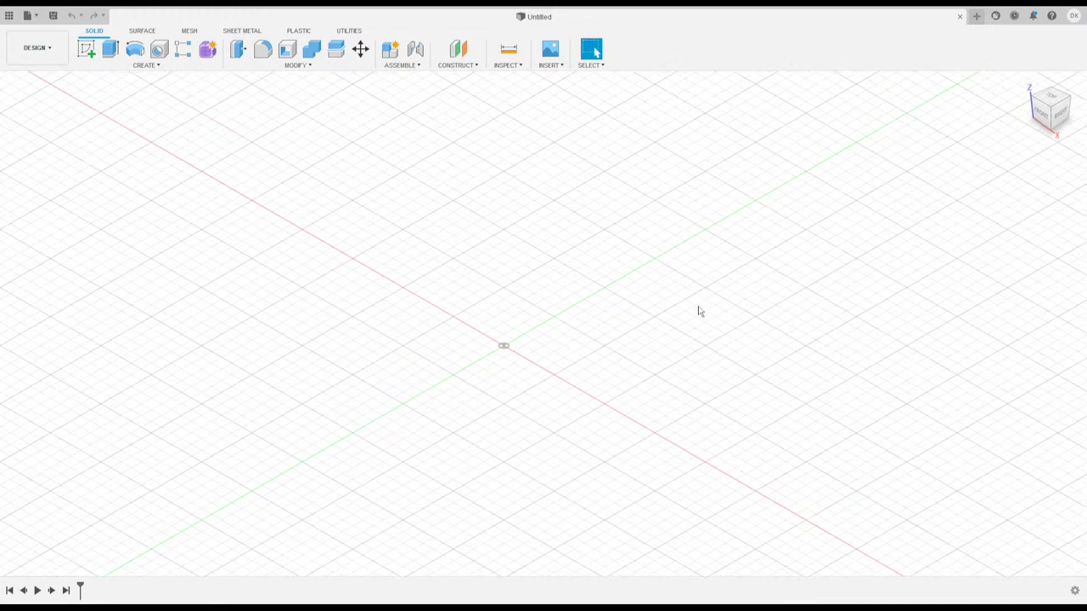
left_click(1042, 118)
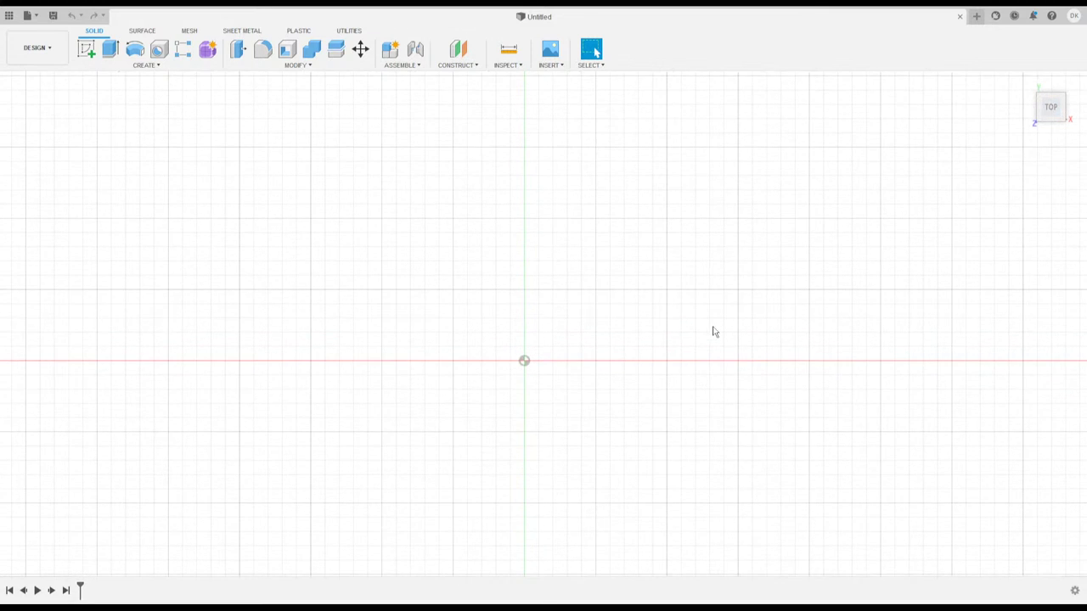
scroll(536, 351, "up", 5)
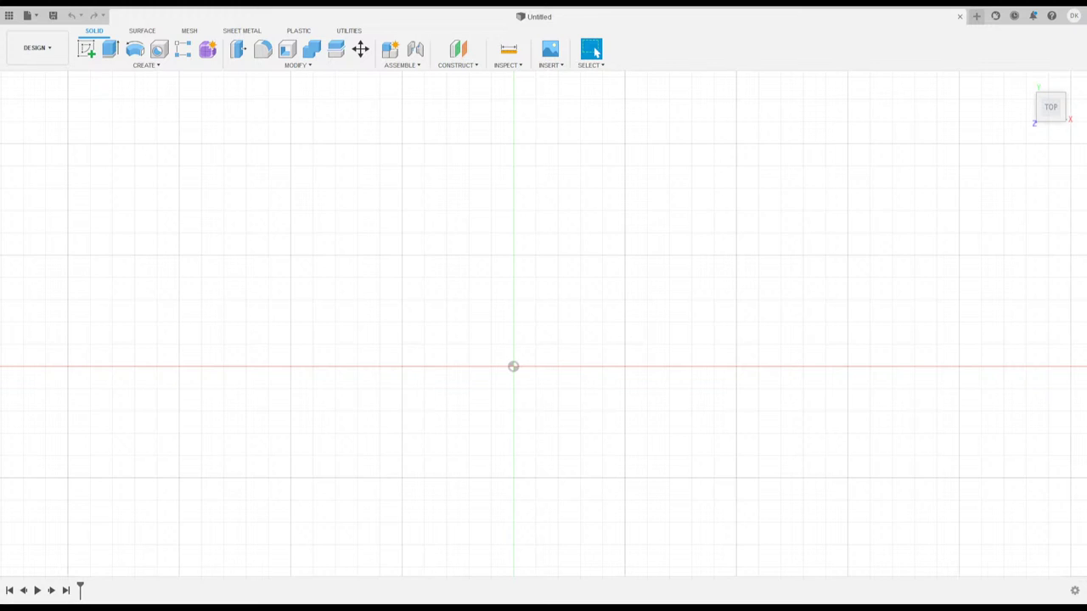
Start a sketch on the XY origin plane, zoomed in on the origin.
left_click(85, 49)
left_click(547, 336)
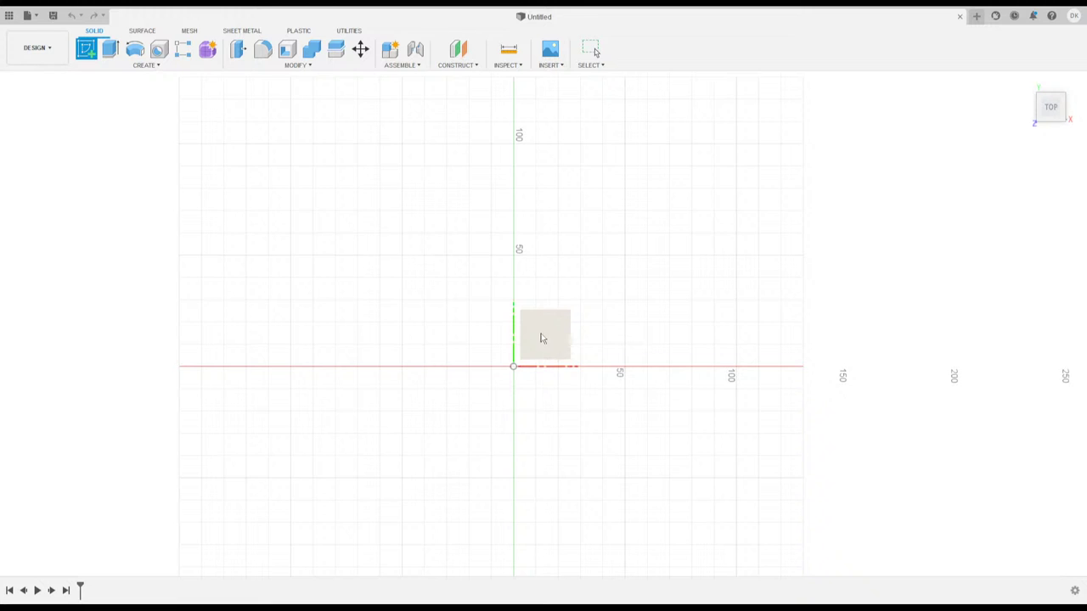
left_click(543, 350)
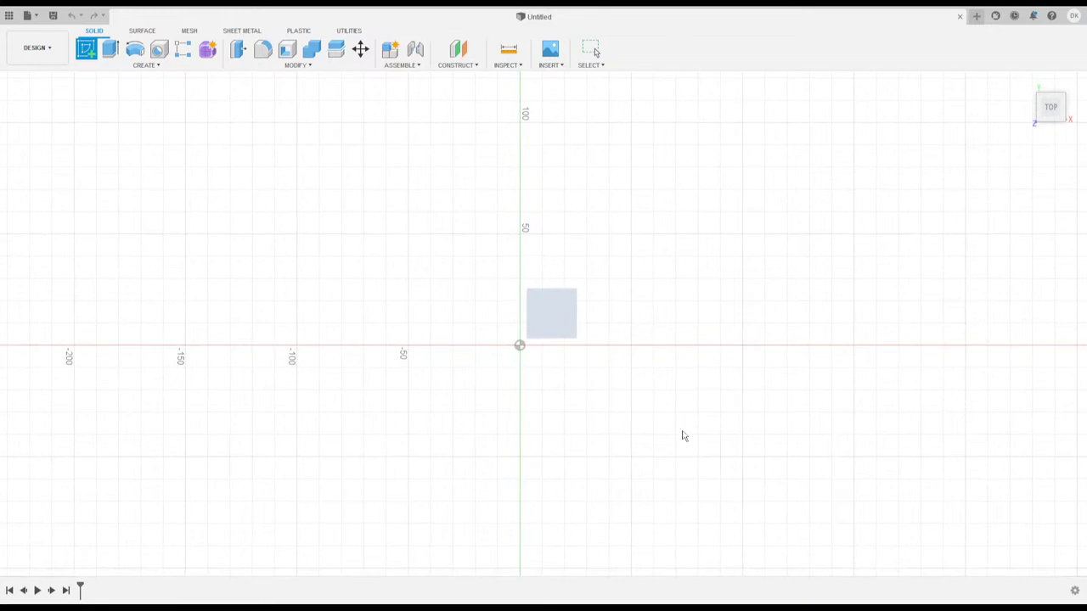
scroll(563, 337, "up", 5)
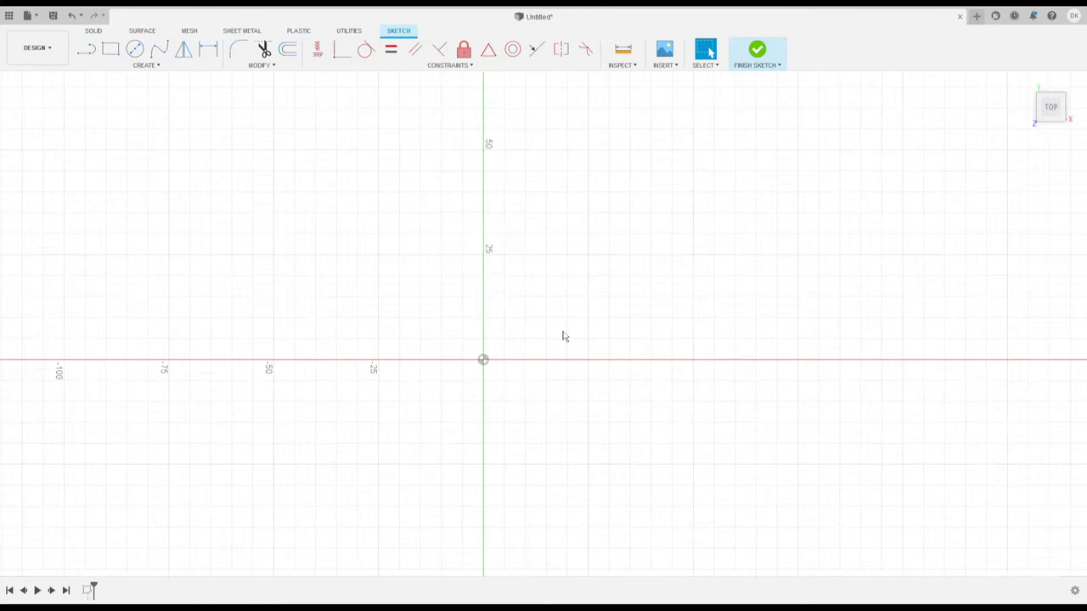
scroll(501, 367, "up", 2)
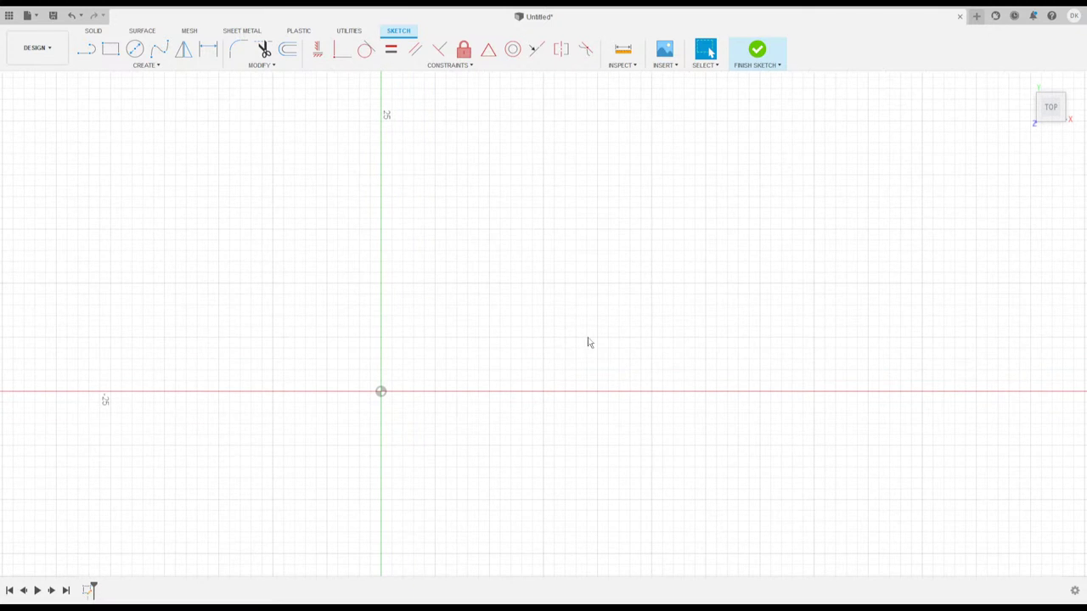
middle_click_drag(614, 301, 536, 325)
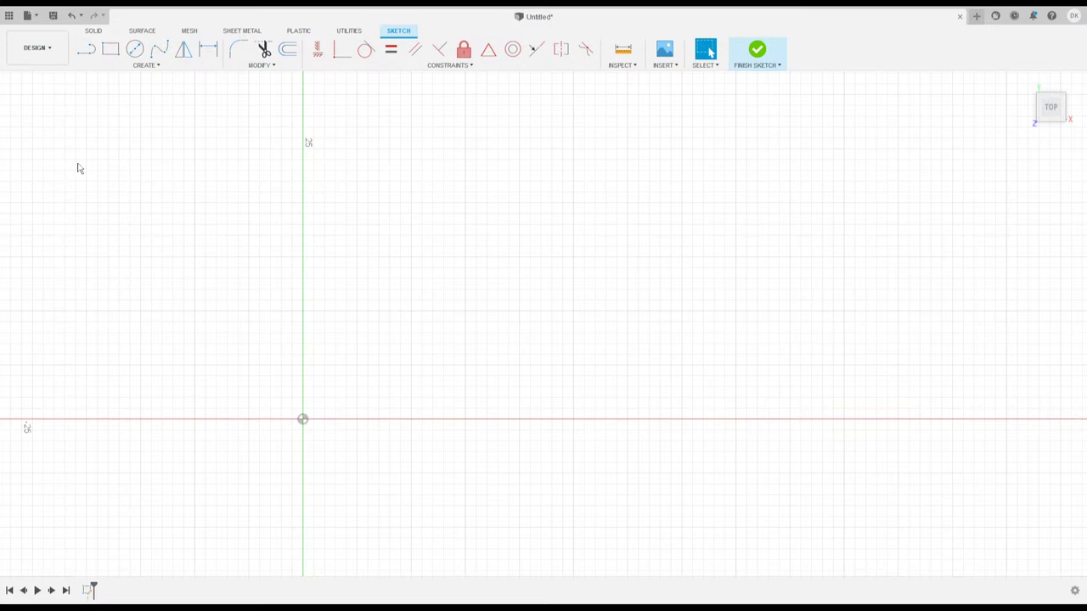
left_click(303, 419)
Draw a 2-point rectangle from the origin to an upper-right corner.
left_click(110, 50)
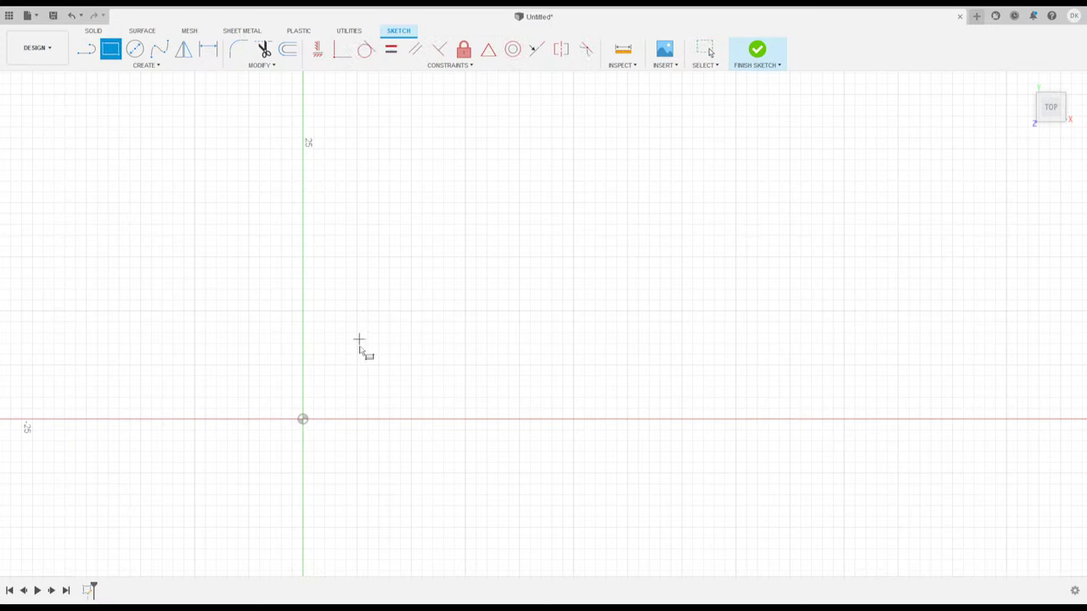
left_click(303, 420)
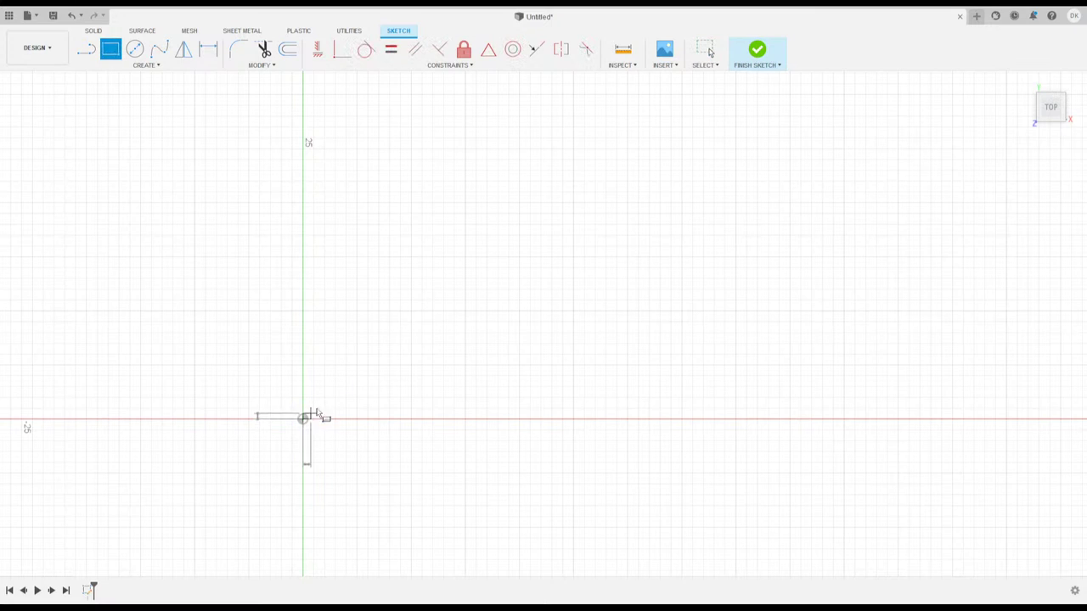
left_click(537, 268)
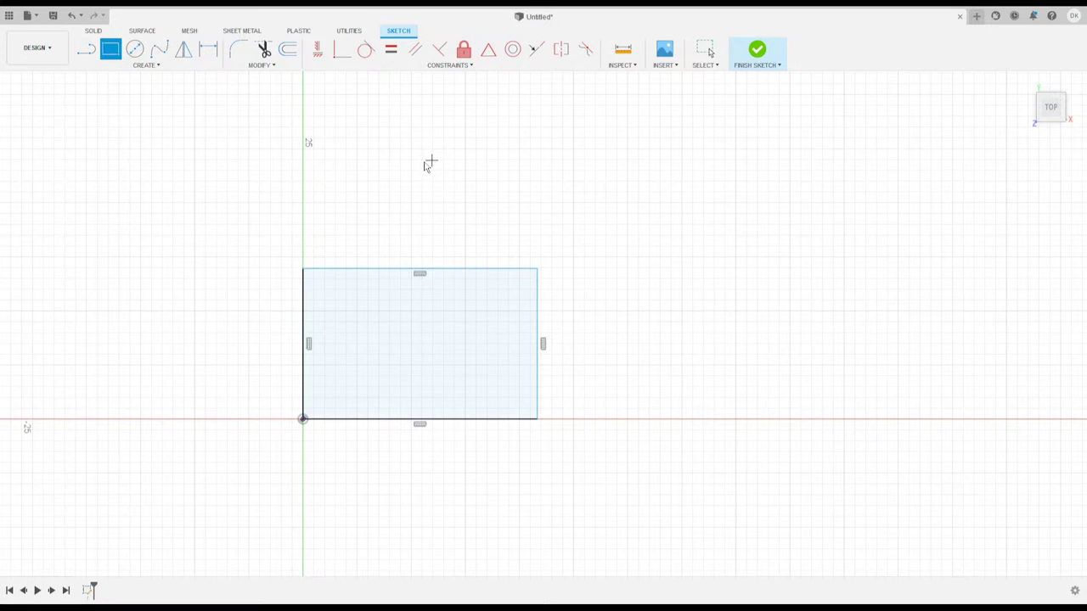
key("Escape")
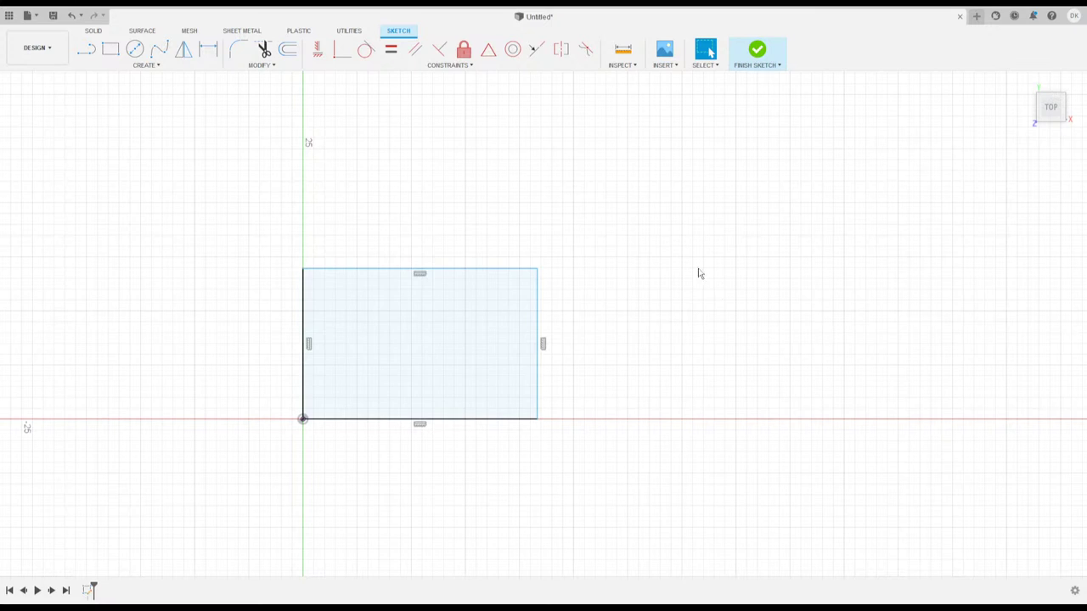
Add a width dimension to the rectangle's top edge, then undo it and the rectangle.
left_click(393, 269)
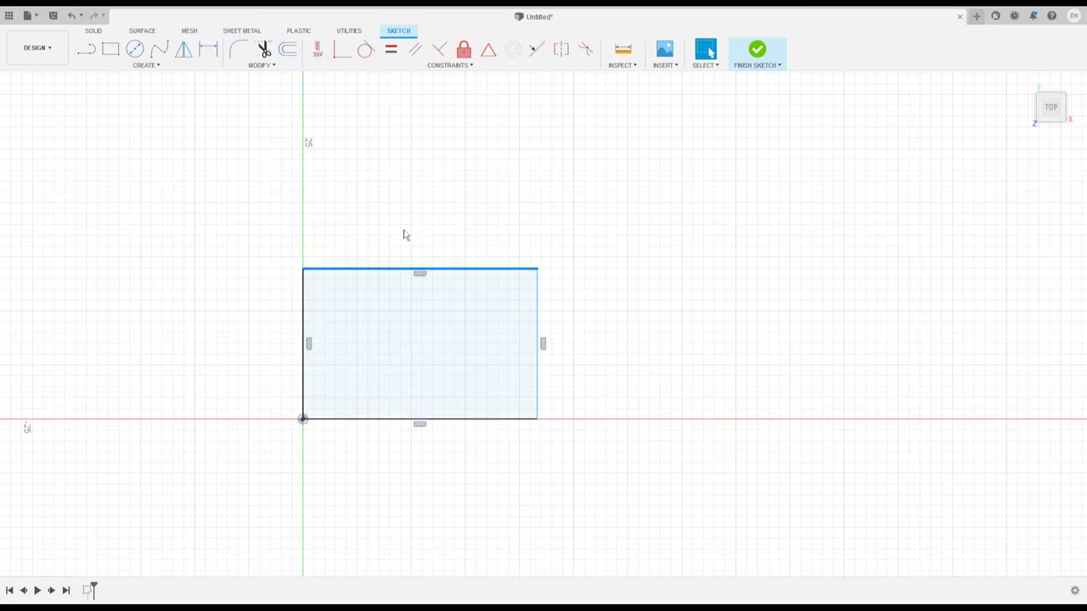
left_click(209, 51)
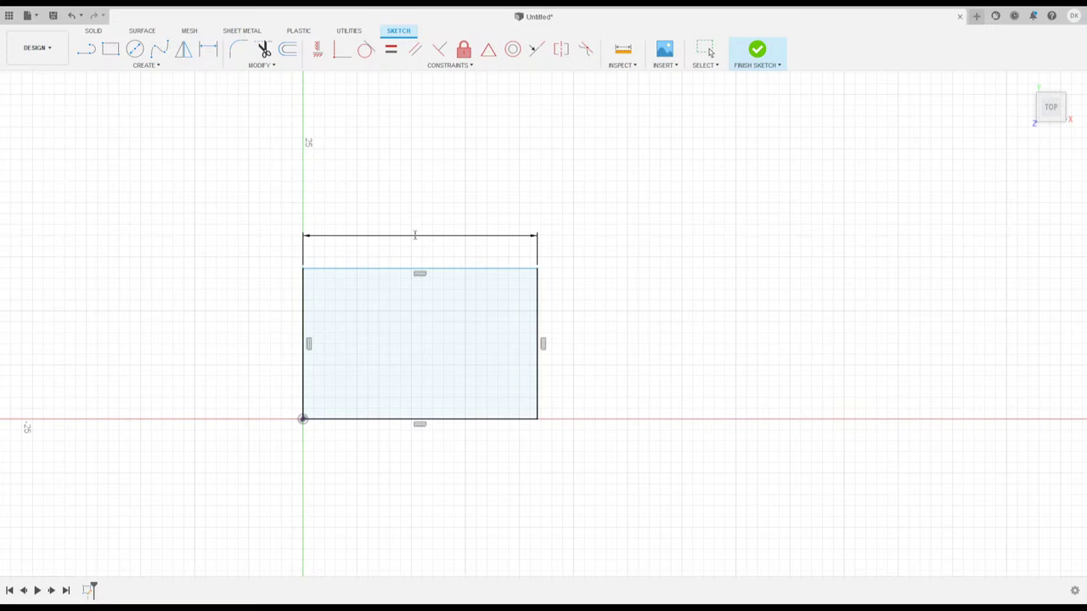
left_click(72, 17)
left_click(72, 16)
left_click(72, 16)
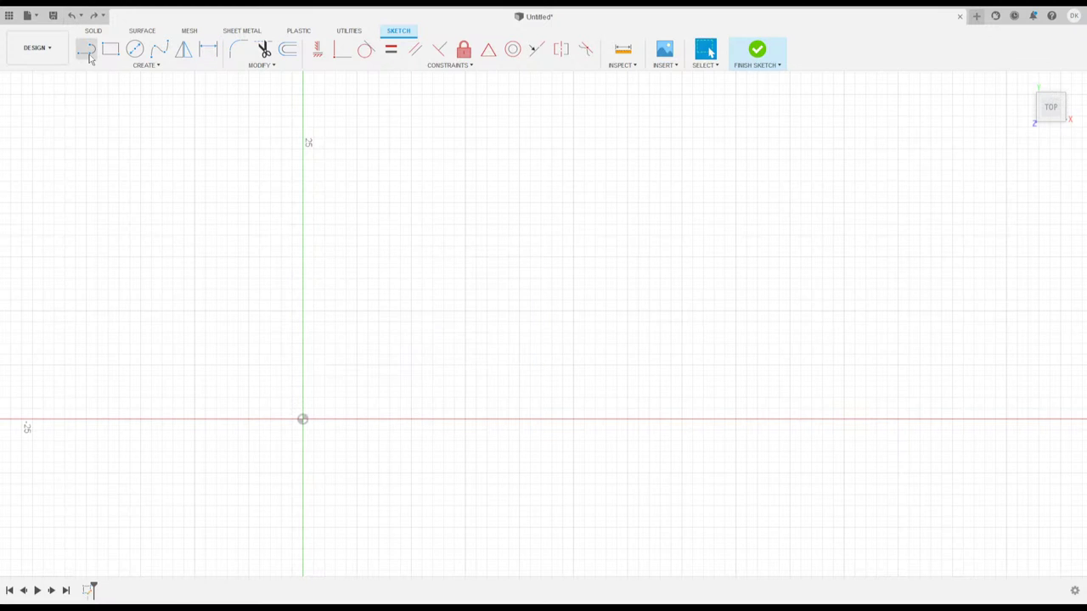
Draw a closed L-shaped line outline from the origin, with a short upright at the right end.
left_click(87, 51)
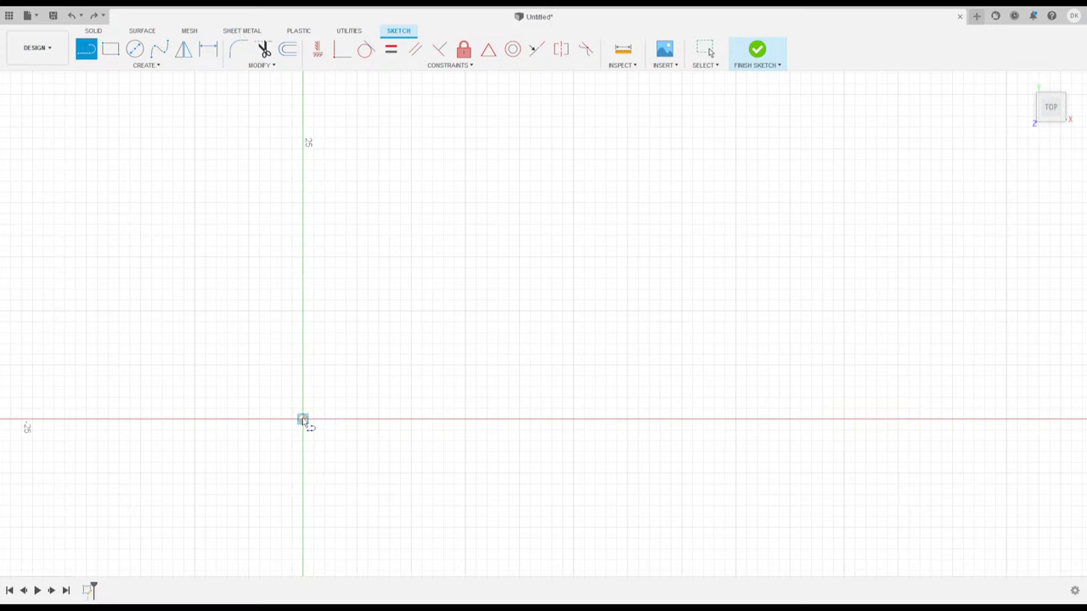
left_click_drag(303, 419, 308, 294)
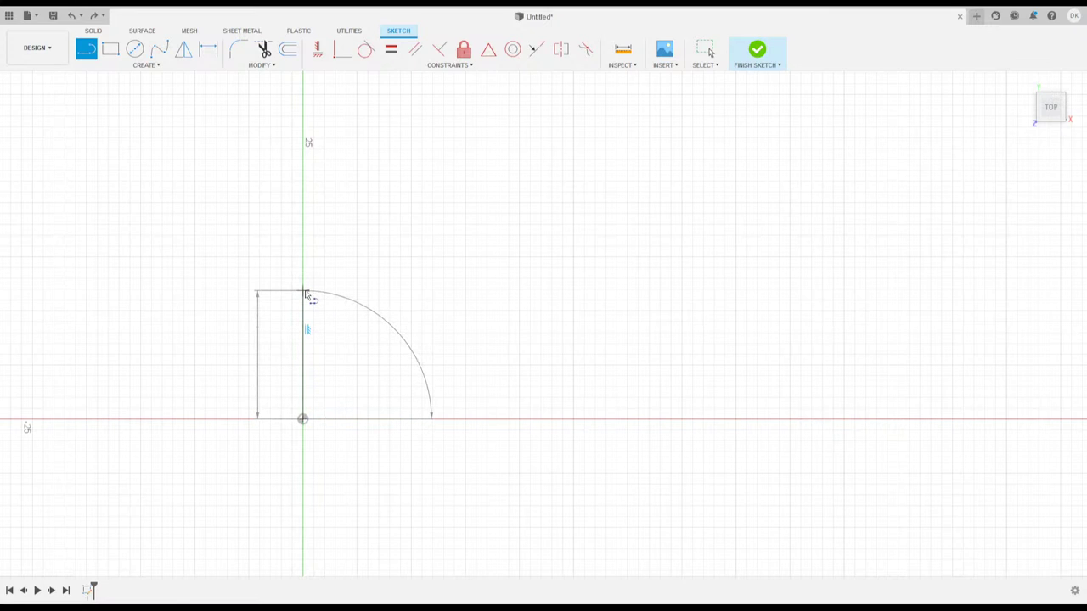
left_click_drag(306, 293, 303, 379)
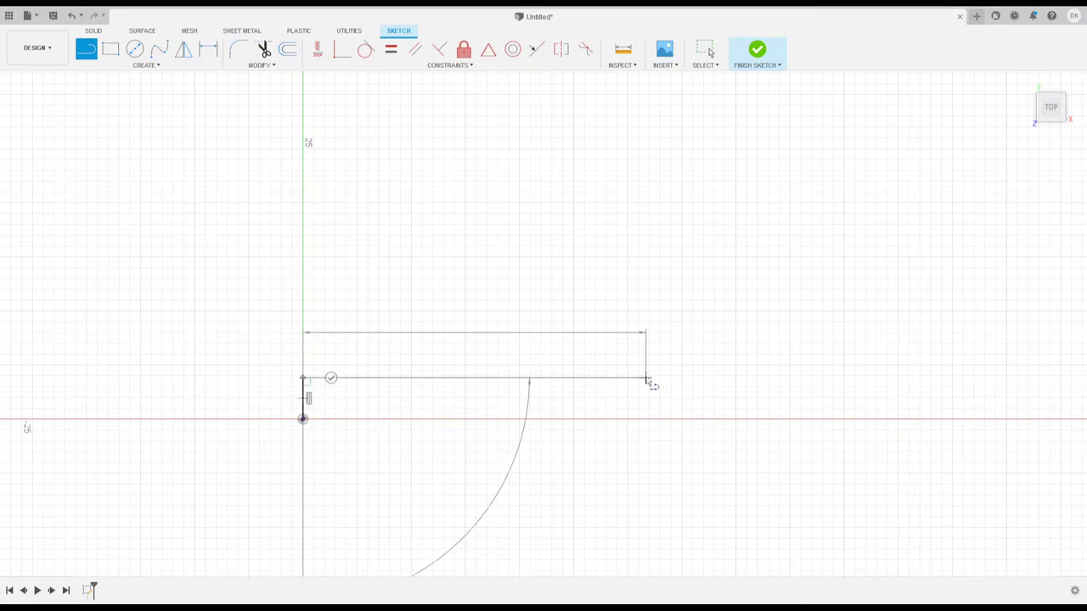
left_click(647, 380)
left_click_drag(645, 378, 696, 420)
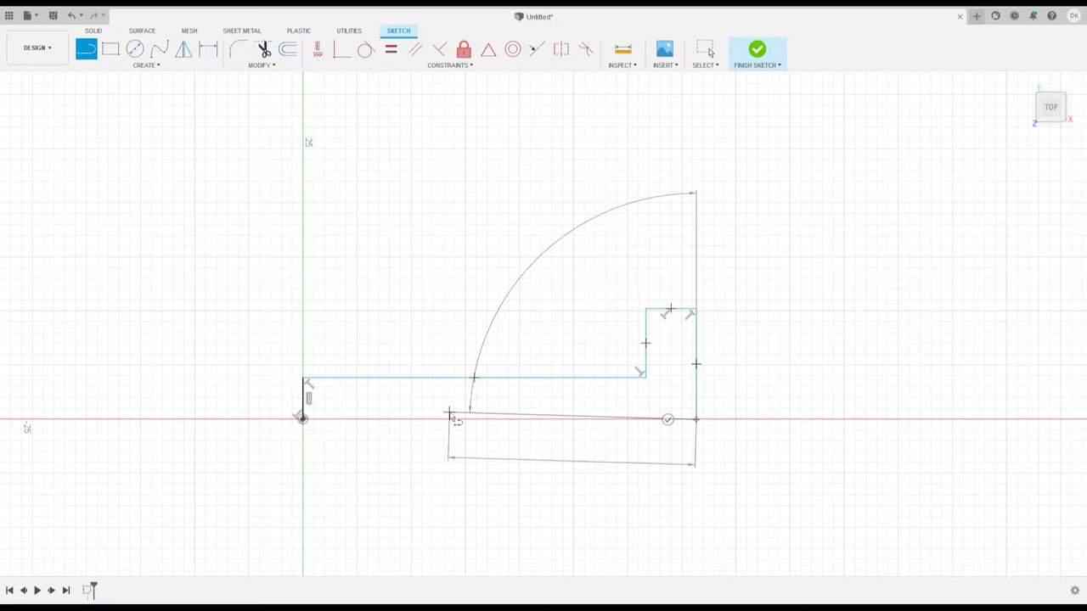
left_click(302, 418)
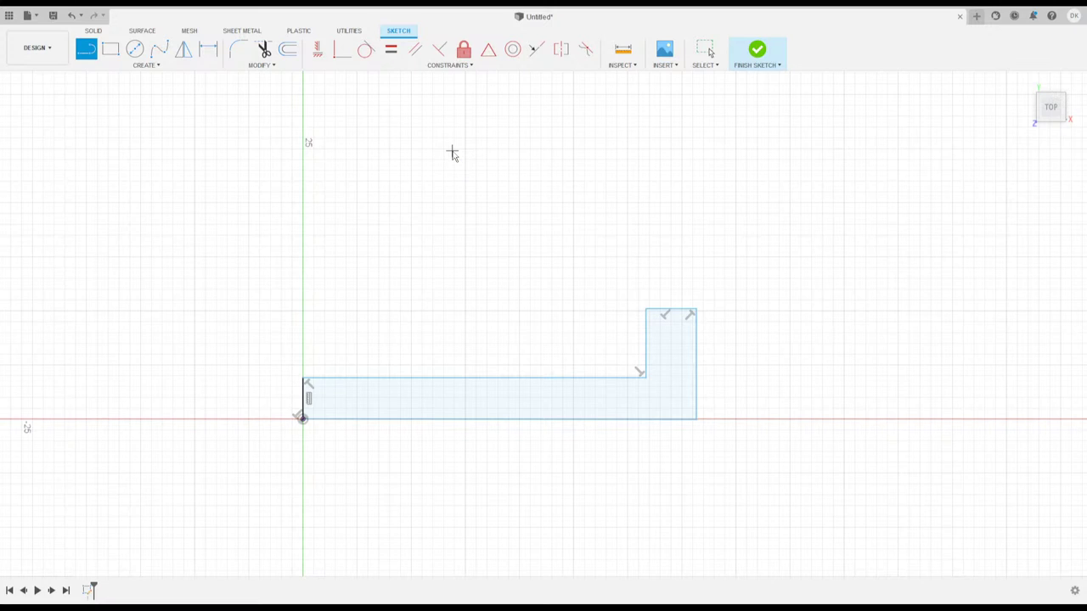
Apply a Horizontal constraint to the outline's bottom line.
key("Escape")
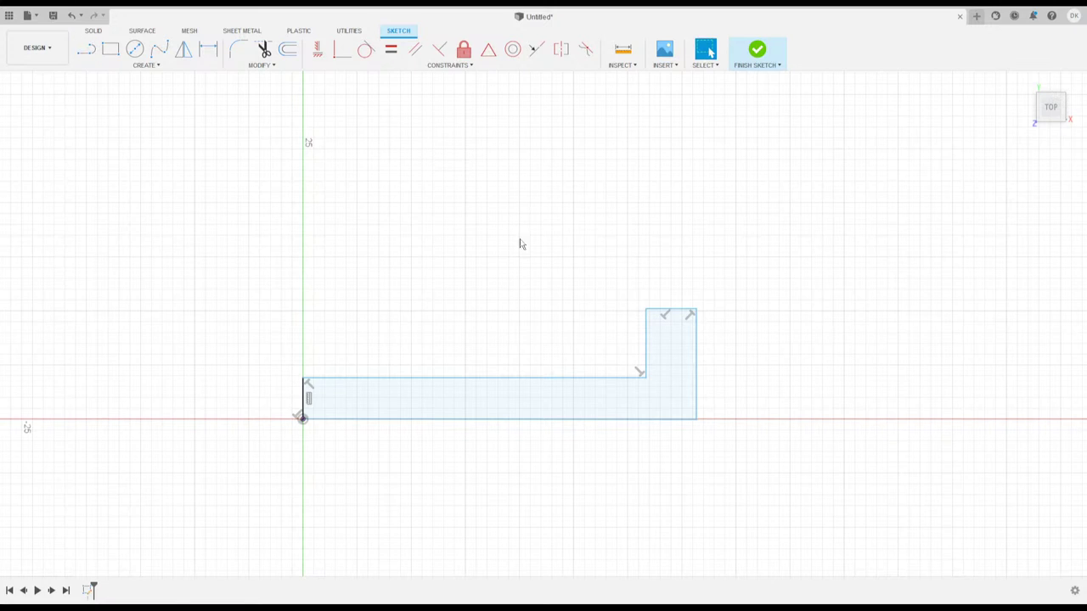
left_click(524, 421)
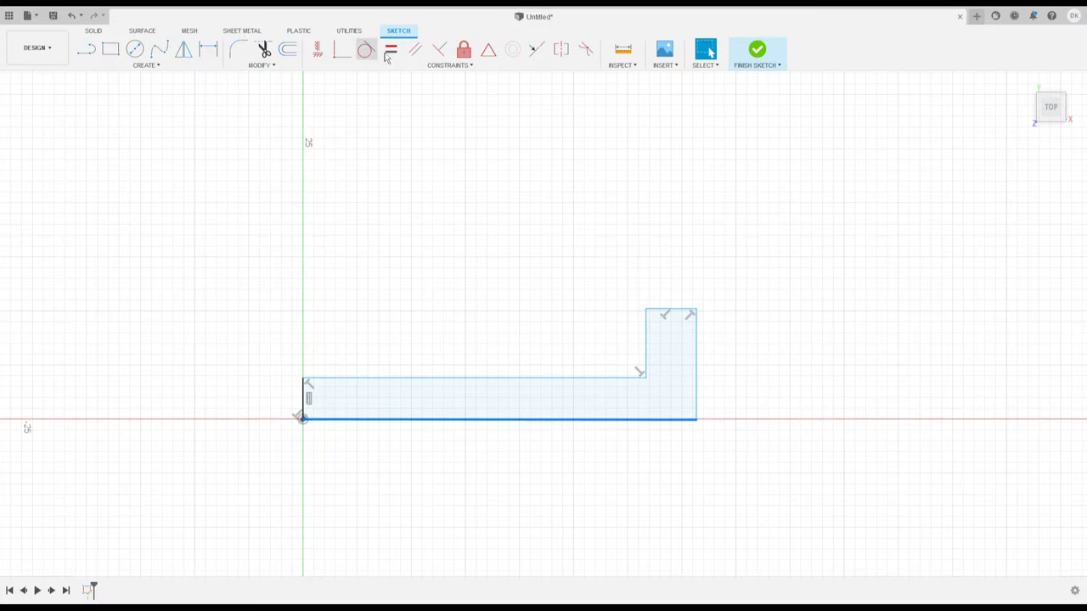
left_click(316, 51)
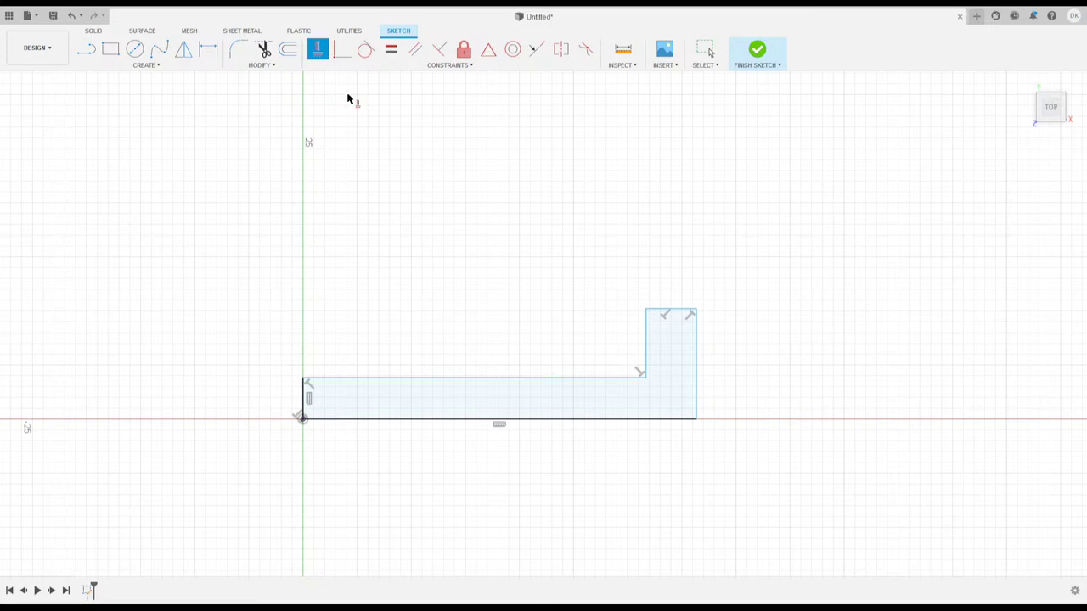
left_click(211, 51)
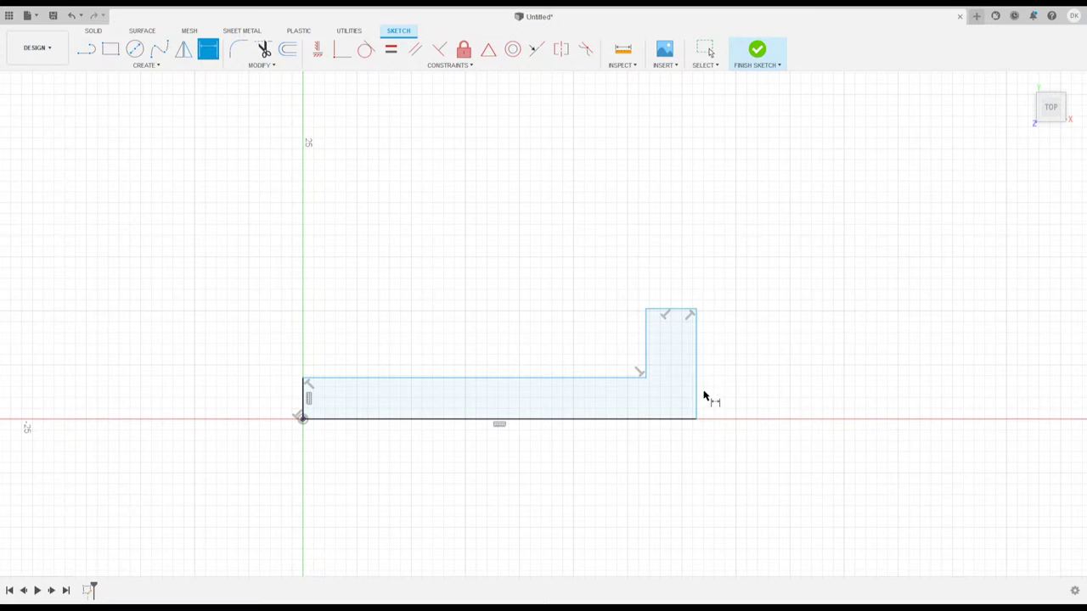
Dimension the left vertical edge of the profile to 7.00.
left_click(301, 405)
left_click(260, 399)
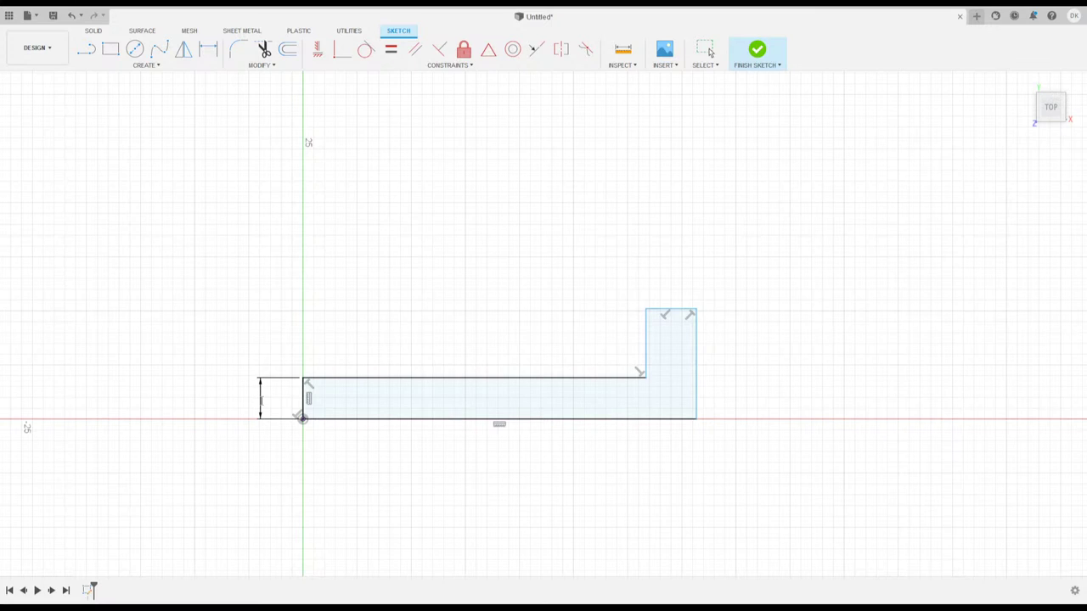
type("7")
key("Return")
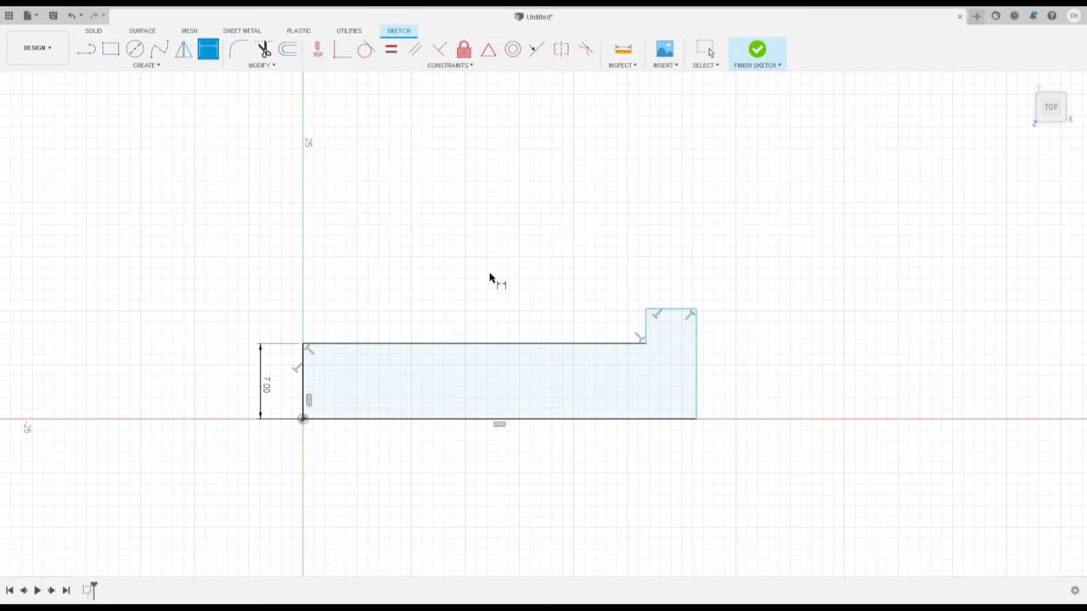
Dimension the bottom edge to 85.00 and recentre the stretched profile in view.
left_click(523, 420)
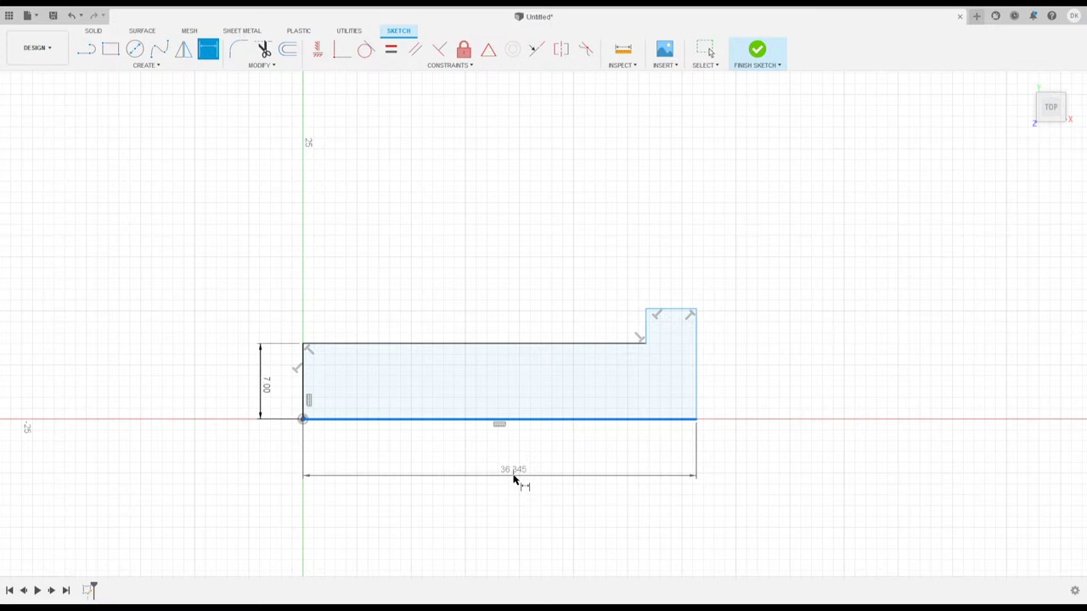
left_click(513, 476)
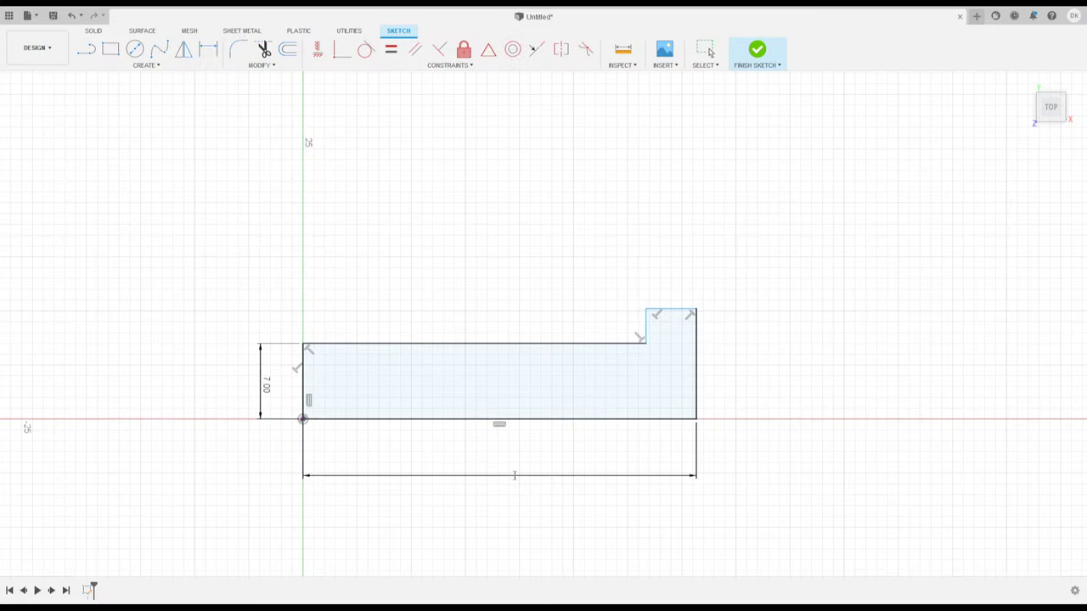
type("85")
key("Return")
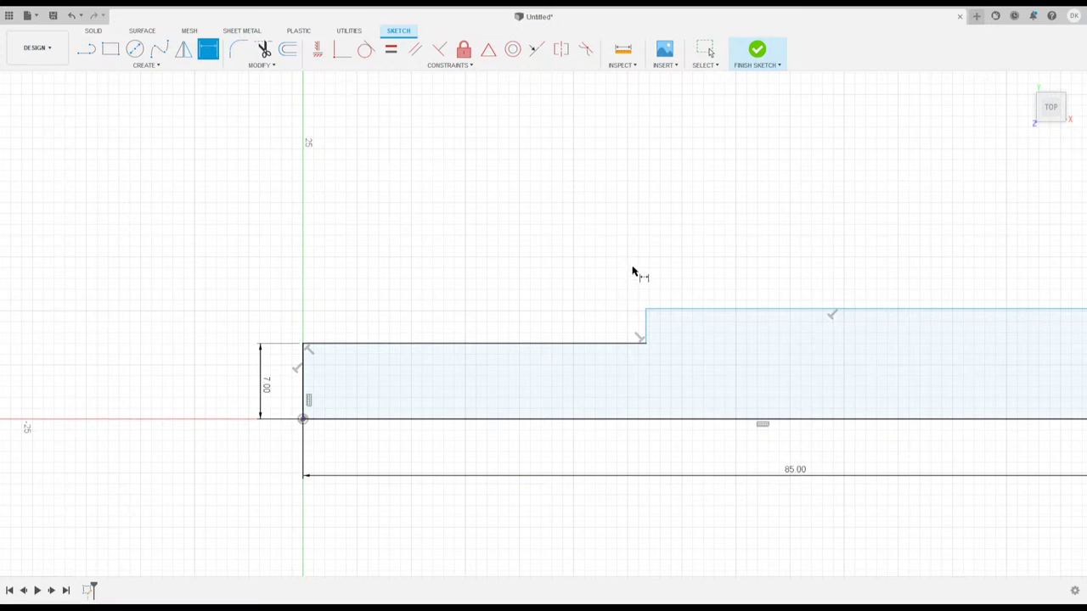
scroll(645, 342, "down", 5)
mouse_move(722, 296)
middle_mouse_down()
mouse_move(524, 289)
mouse_move(507, 341)
middle_mouse_up()
scroll(670, 384, "up", 3)
middle_click_drag(451, 313, 514, 312)
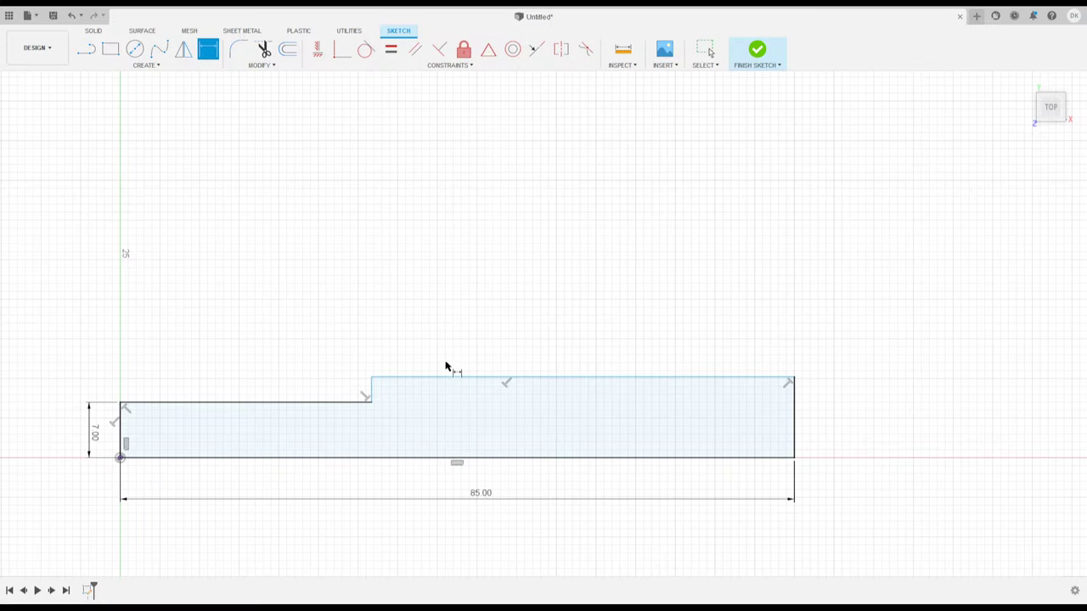
Dimension the right vertical edge of the profile to 25.00.
left_click(794, 416)
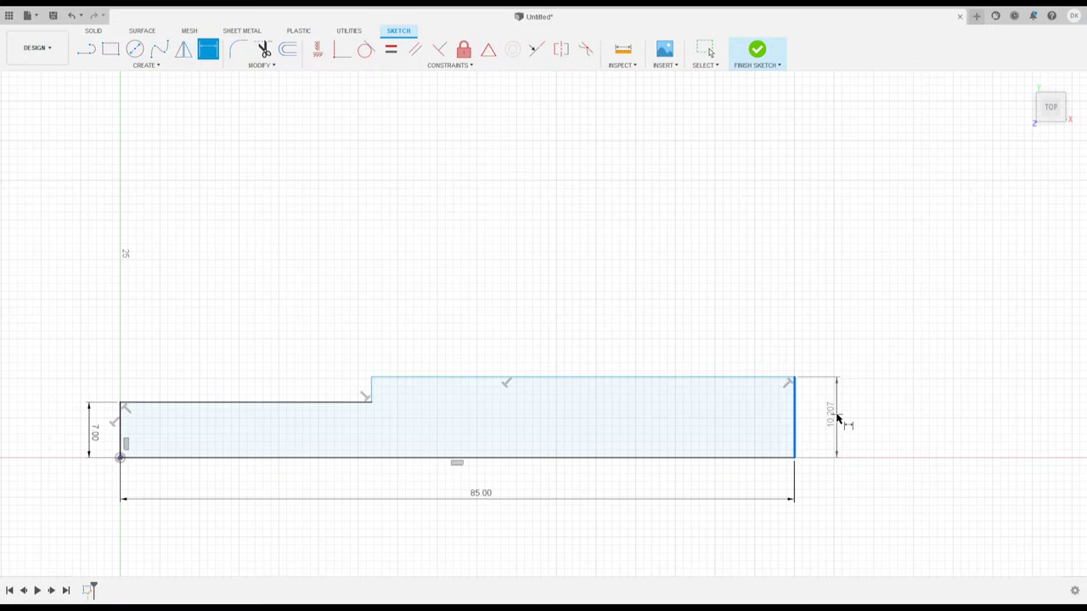
left_click(837, 418)
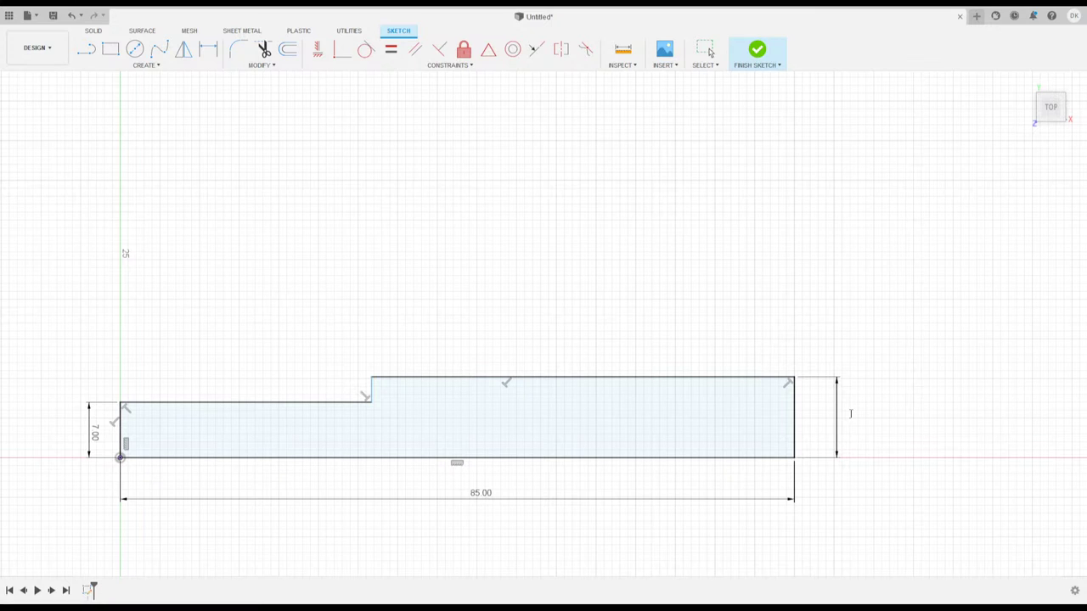
type("25")
key("Return")
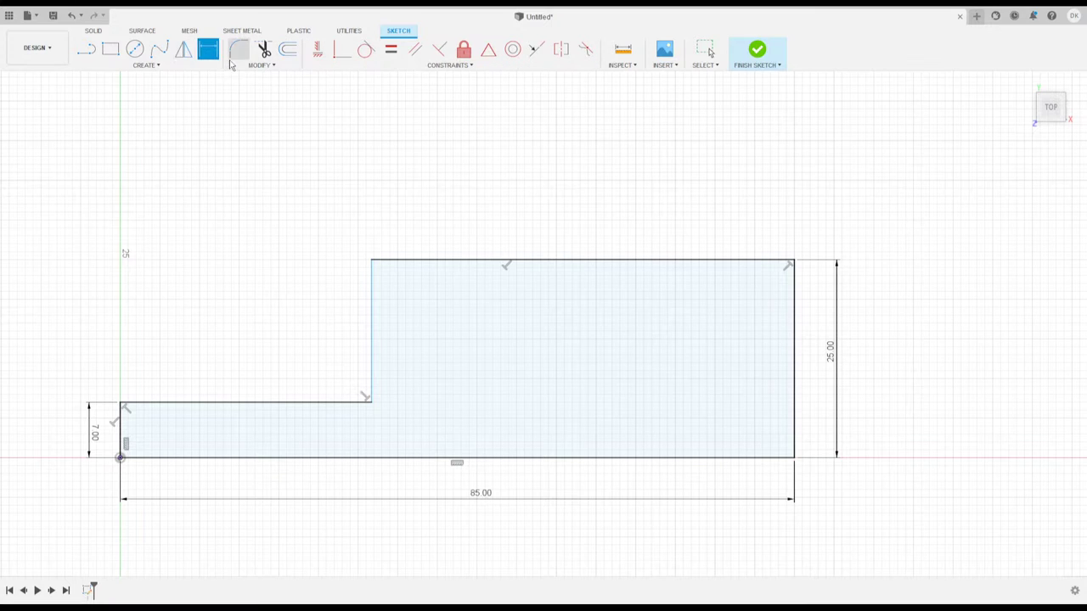
Trim the tall section's top edge and redraw it as two raised tabs around a recess.
left_click(263, 49)
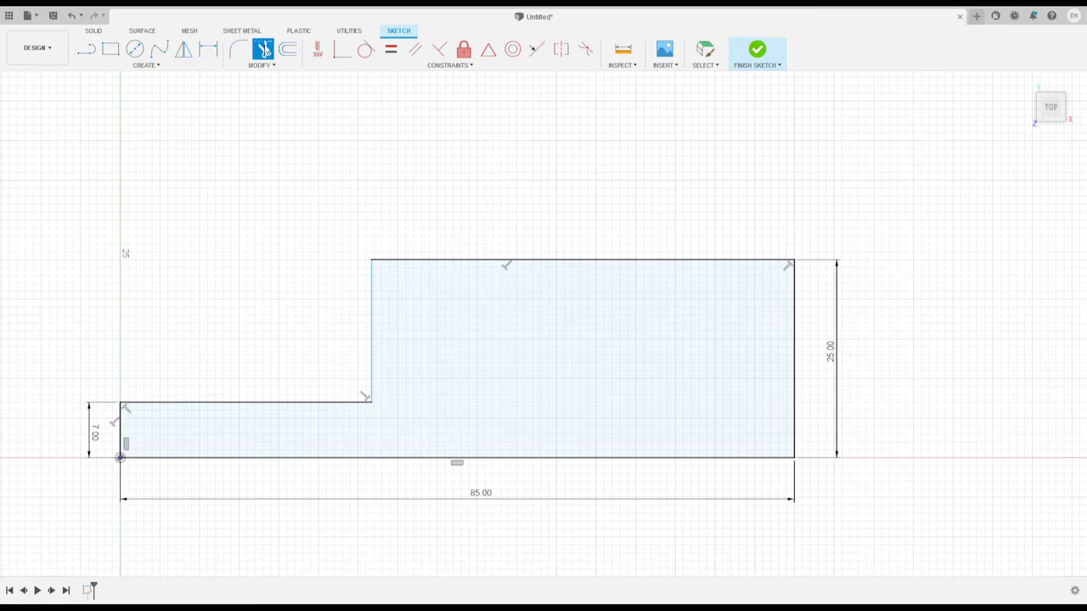
left_click(579, 261)
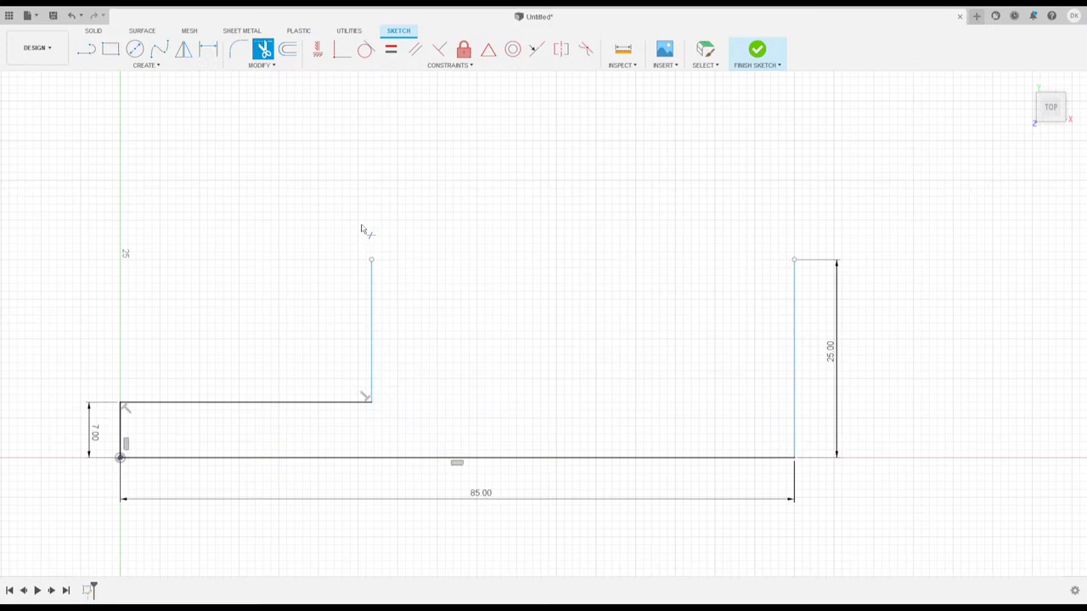
left_click(85, 48)
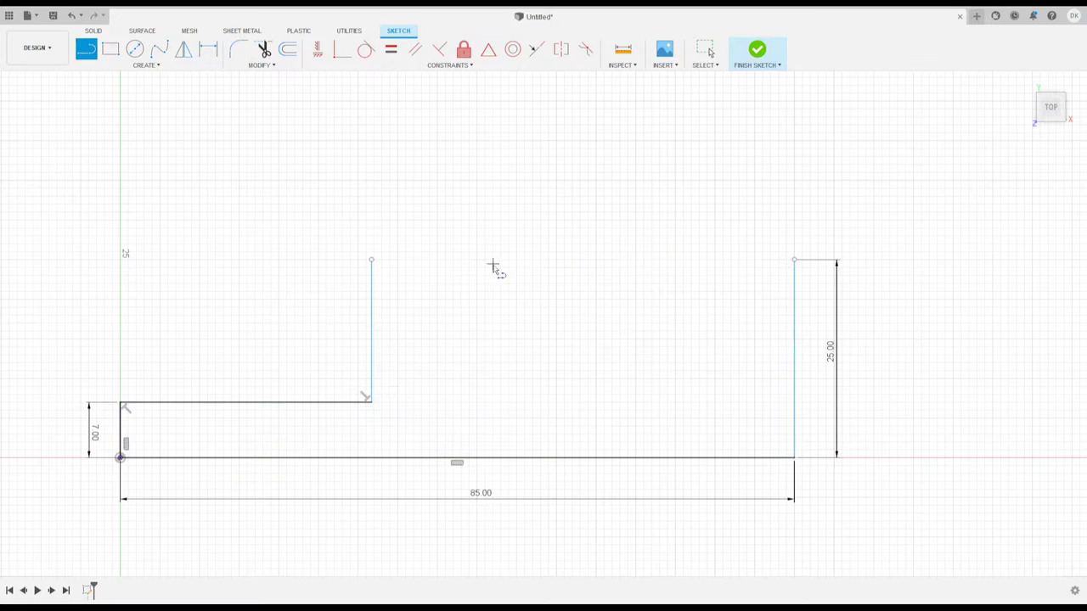
left_click(371, 259)
left_click(440, 261)
left_click_drag(439, 260, 746, 316)
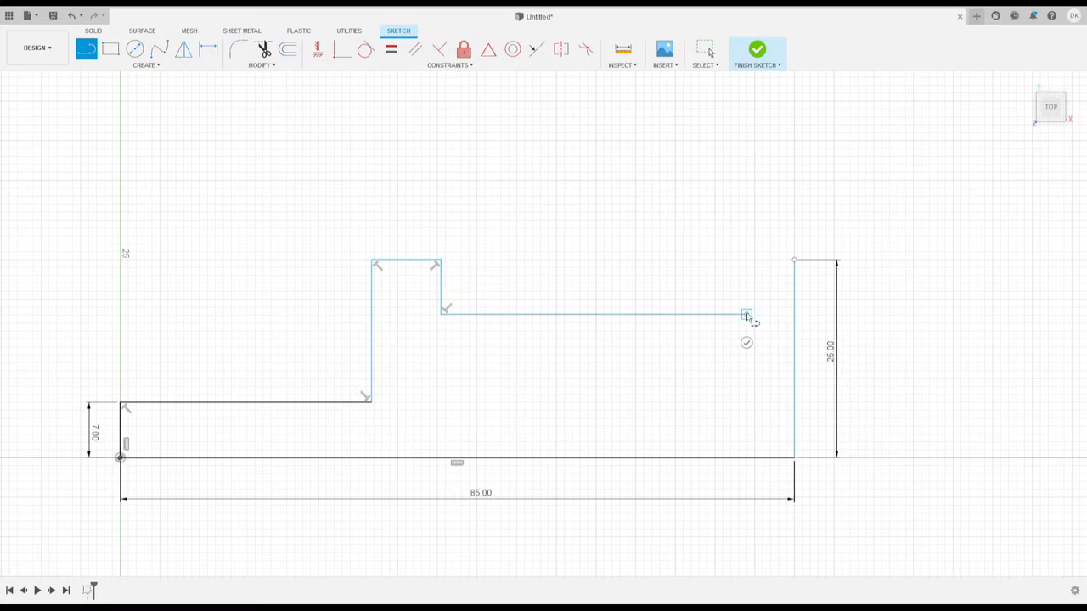
left_click(746, 315)
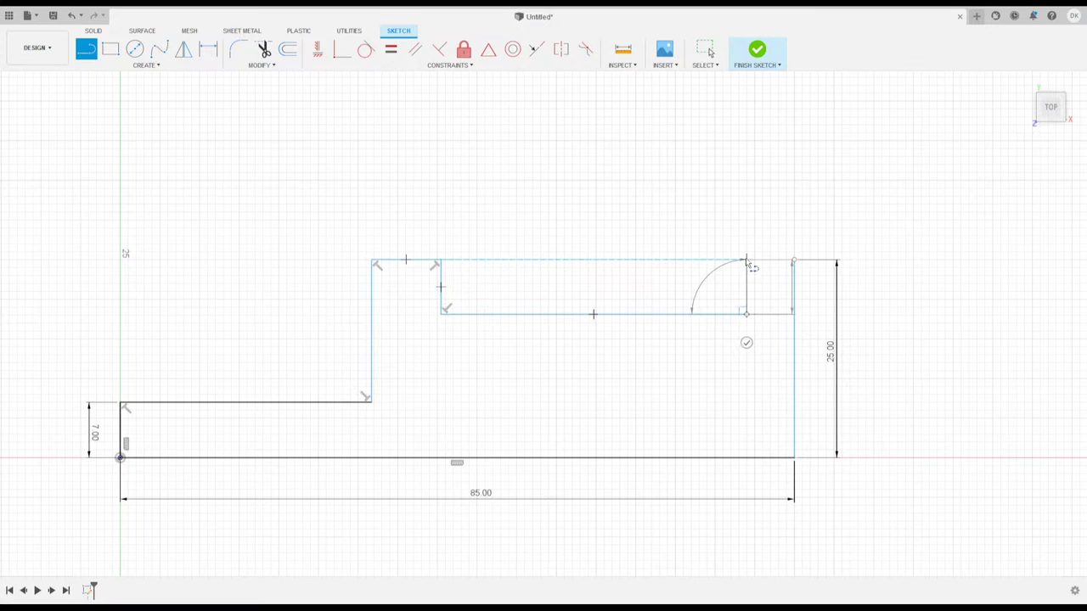
left_click(746, 261)
left_click(793, 259)
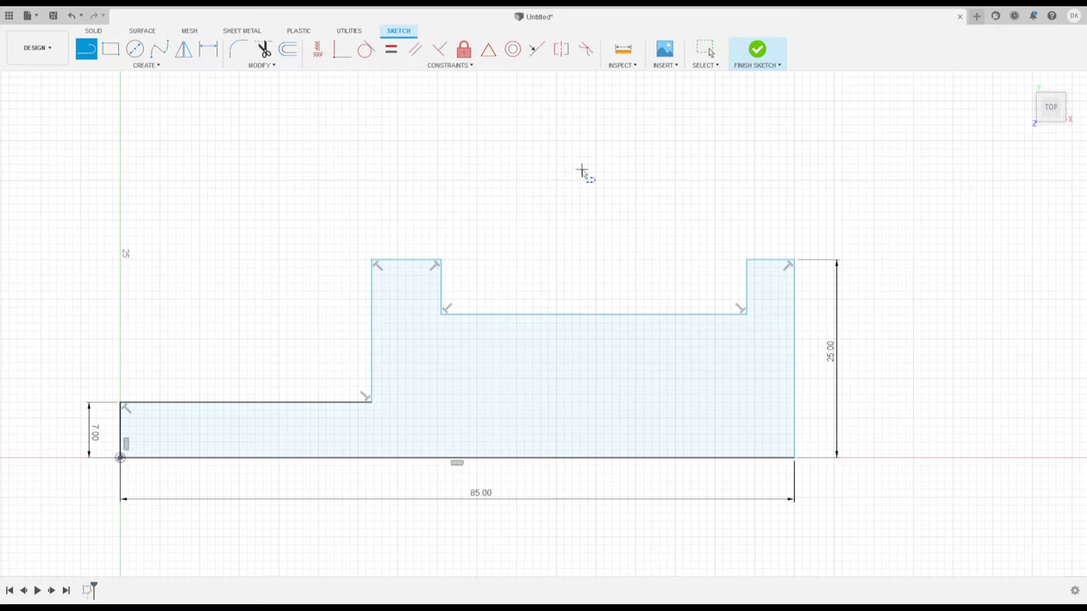
left_click(208, 49)
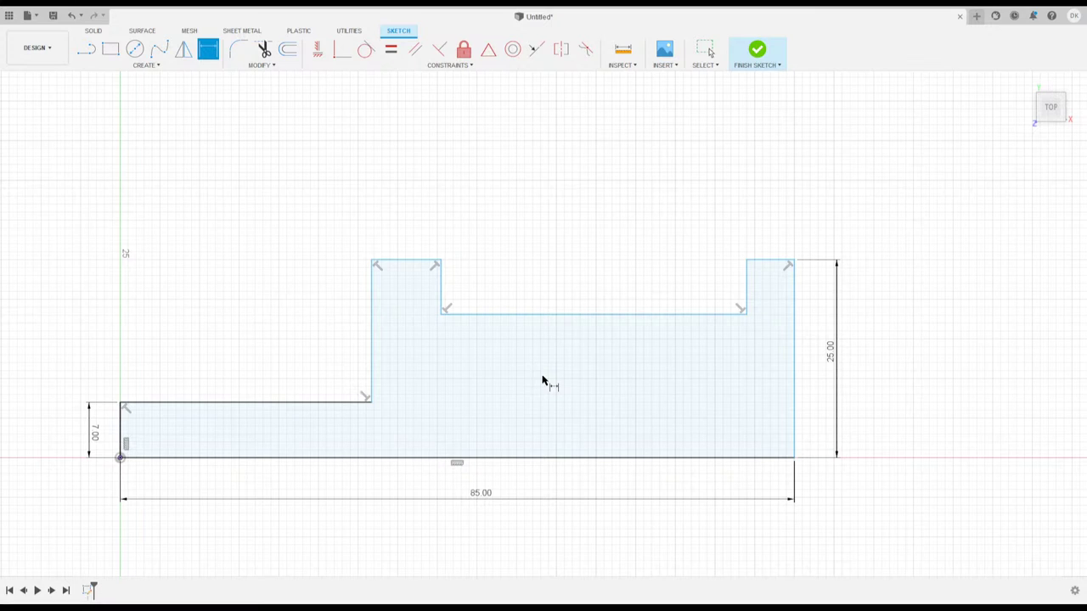
Dimension the right tab's top edge to 7.00, then pick the low section's top edge.
left_click(767, 260)
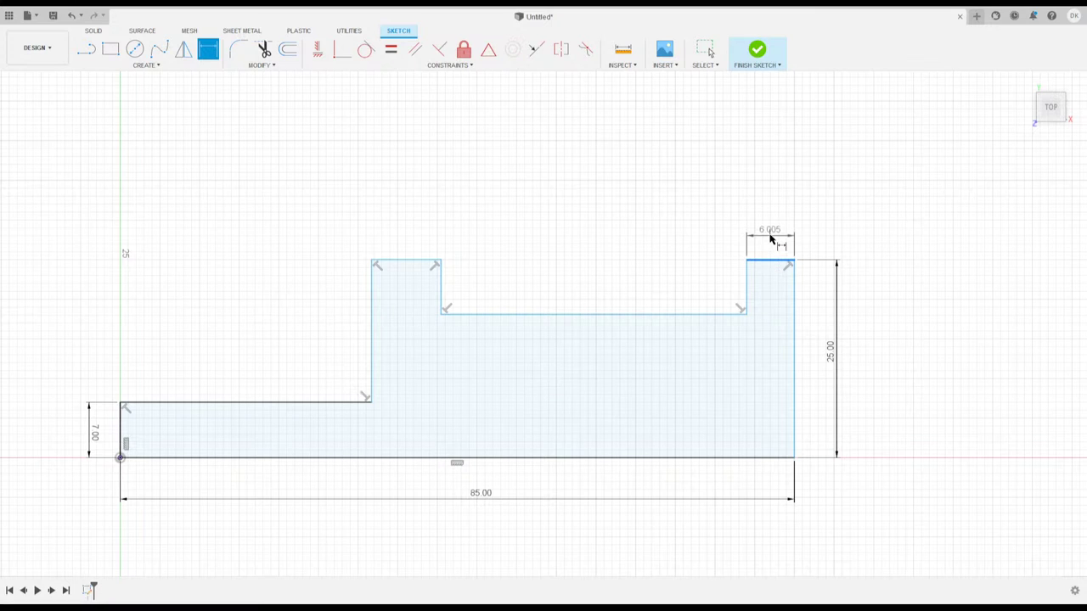
left_click(770, 235)
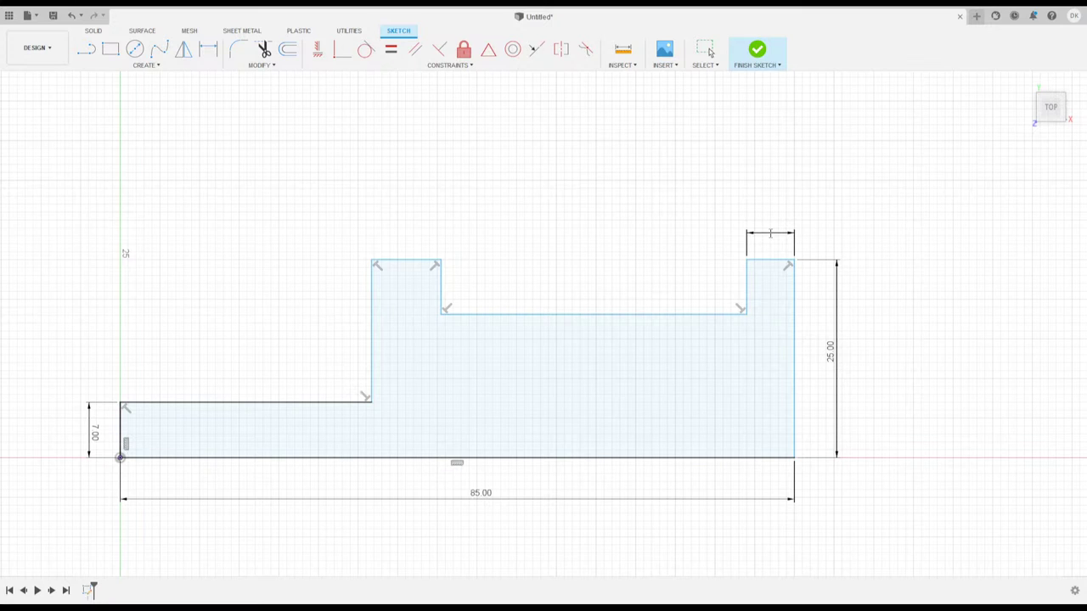
type("7")
key("Return")
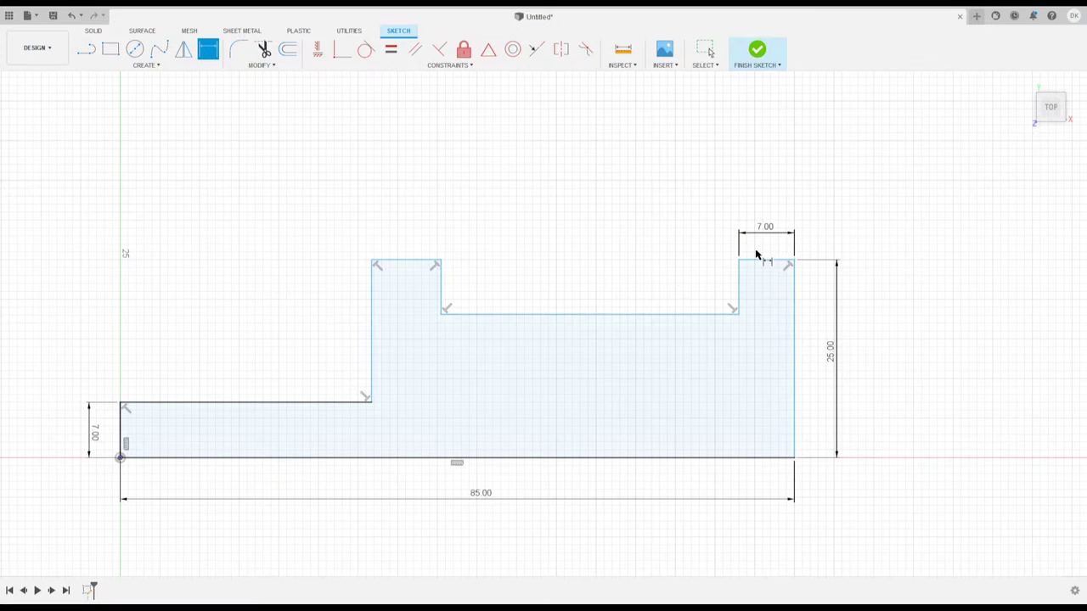
left_click(268, 404)
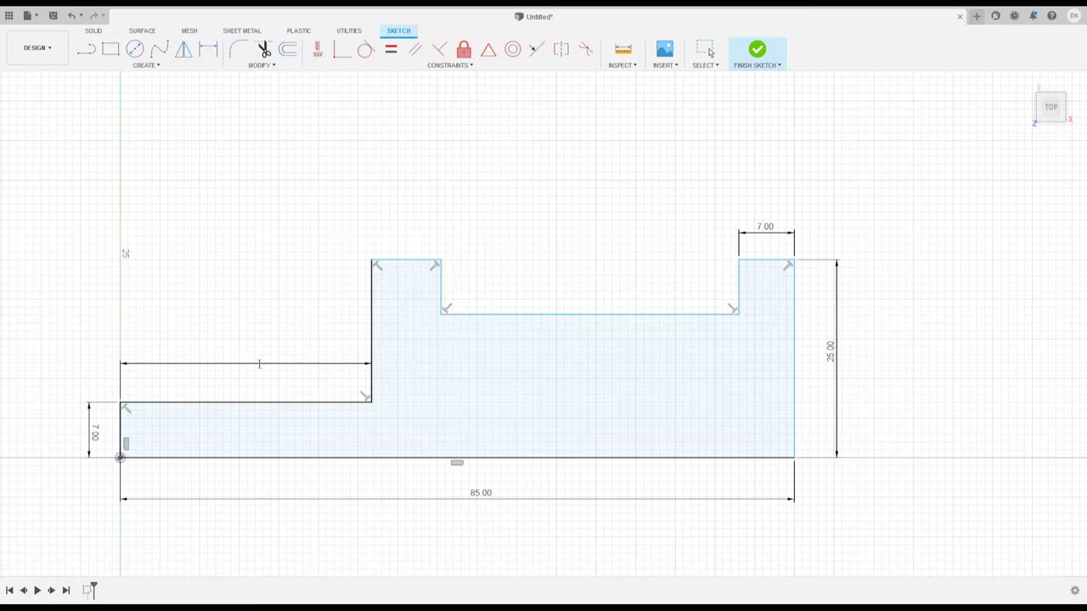
Set the low section length to 50.00 and drag the left tab's edge onto the step.
left_click(259, 364)
type("50")
key("Return")
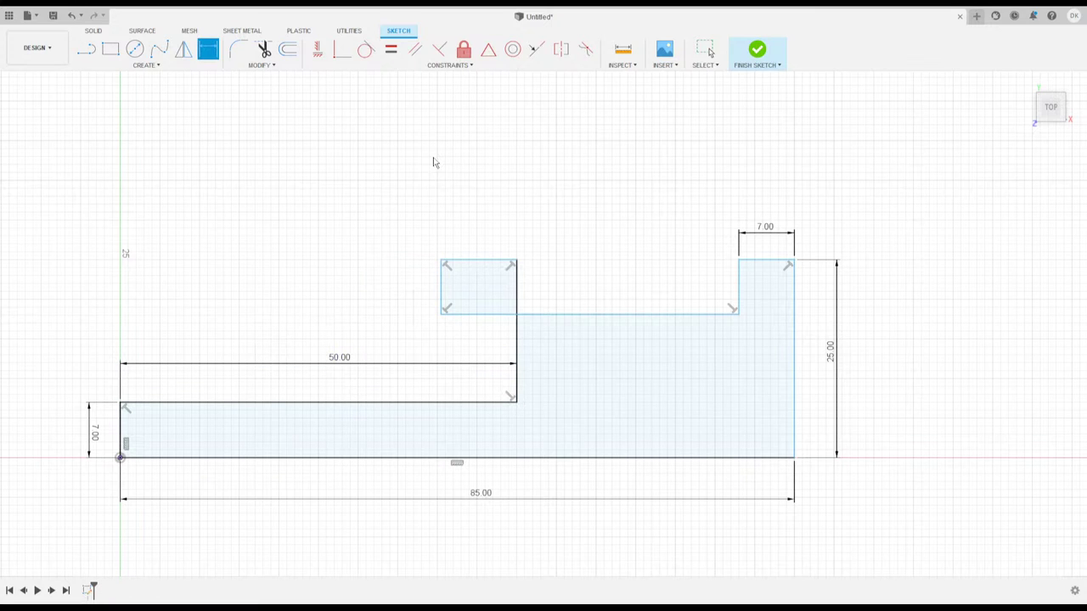
key("Escape")
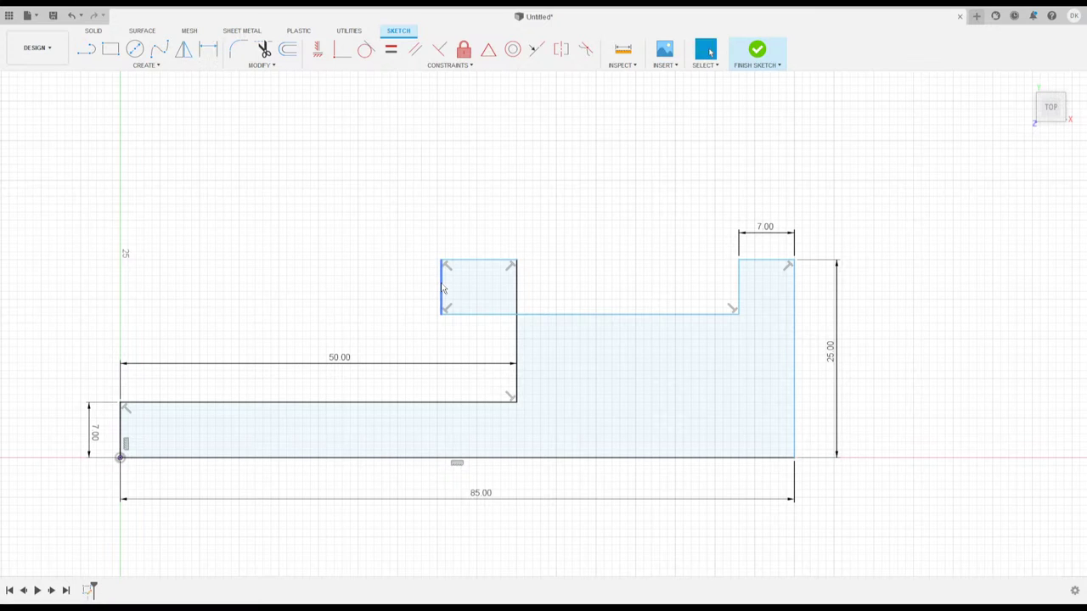
left_click_drag(442, 290, 553, 298)
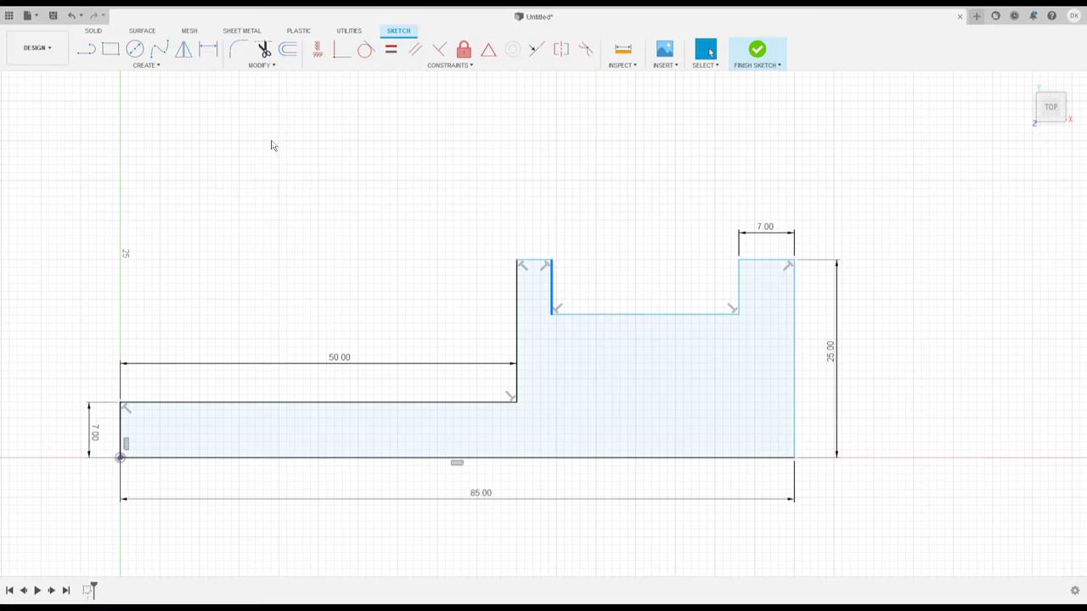
Dimension the left raised step to 5 mm tall and drag the middle shelf down to the base.
left_click(208, 50)
left_click(552, 289)
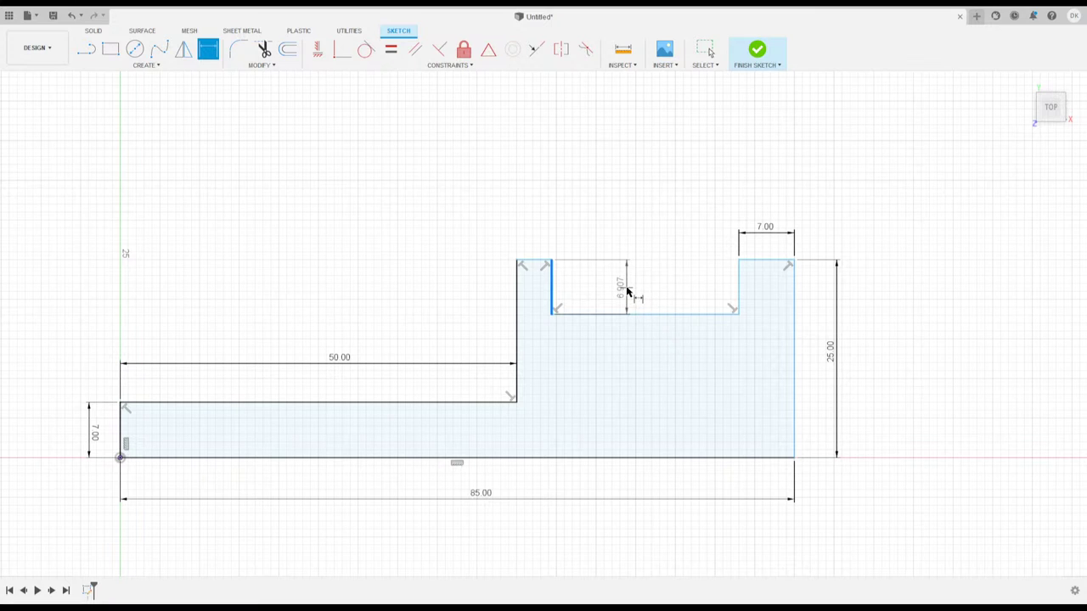
key("Escape")
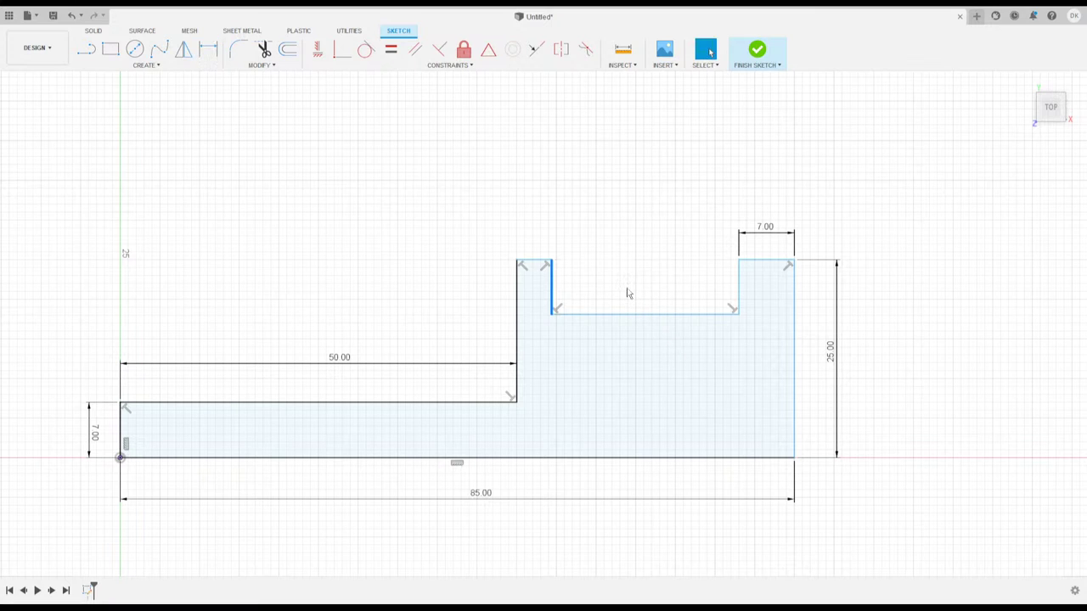
left_click(520, 334)
left_click(208, 50)
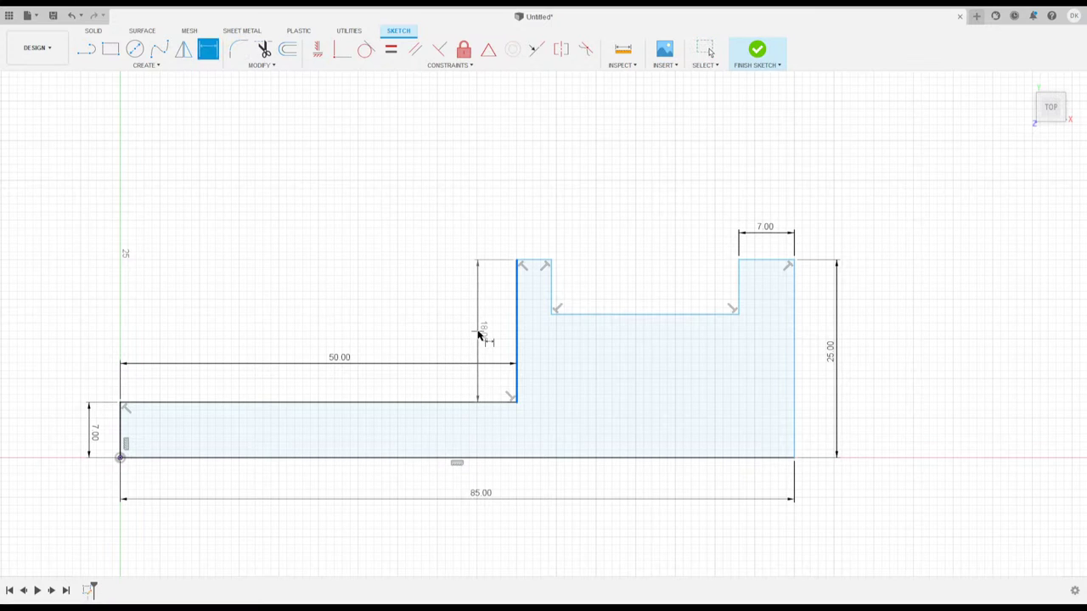
key("Escape")
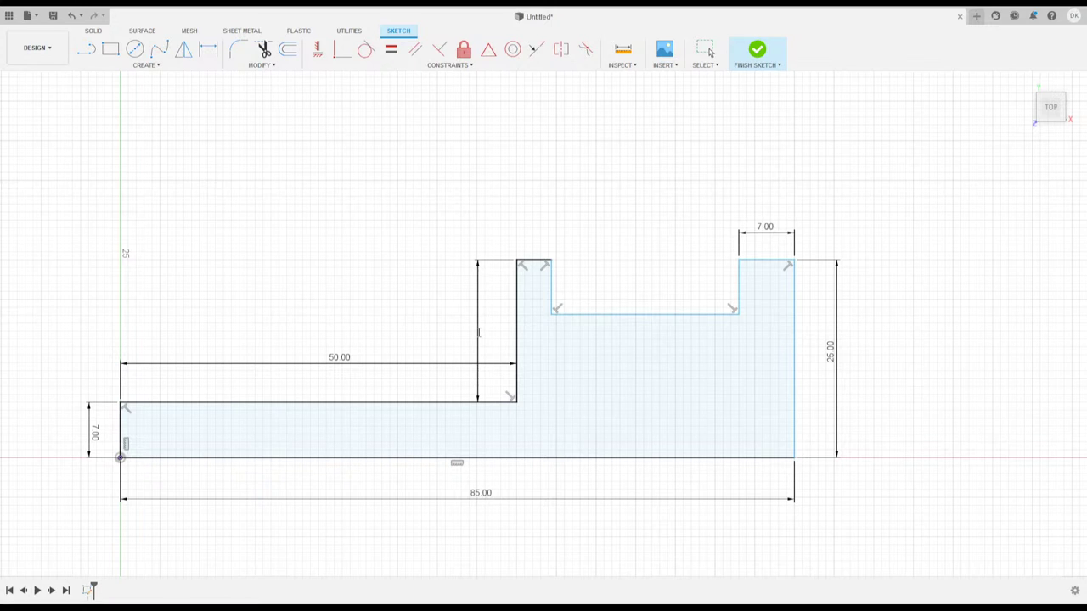
key("Return")
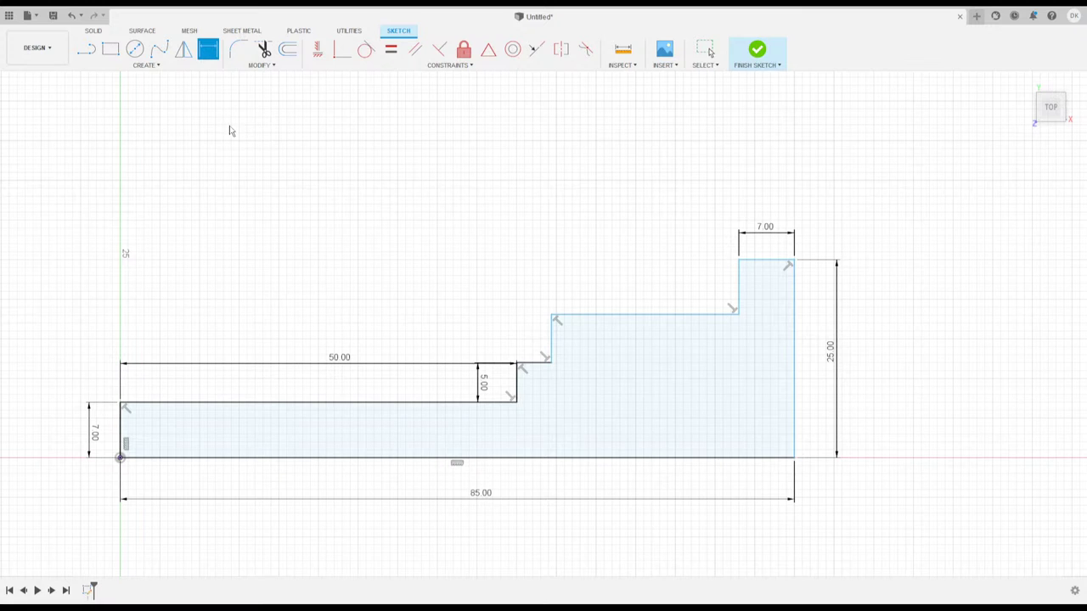
key("Escape")
left_click_drag(633, 318, 624, 404)
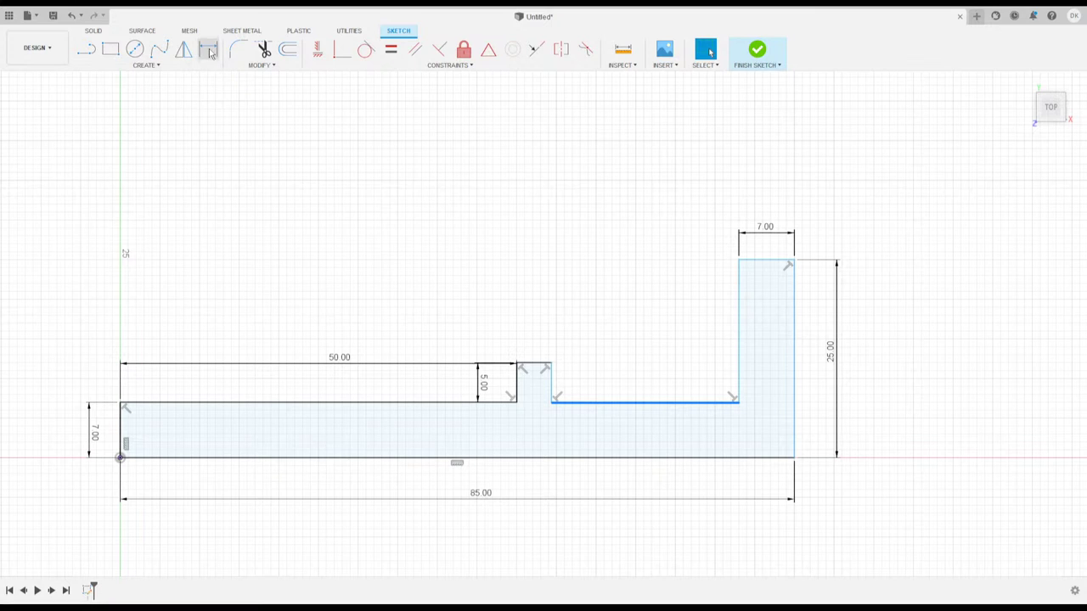
Dimension the tab's right vertical edge to a 5 mm height.
left_click(544, 289)
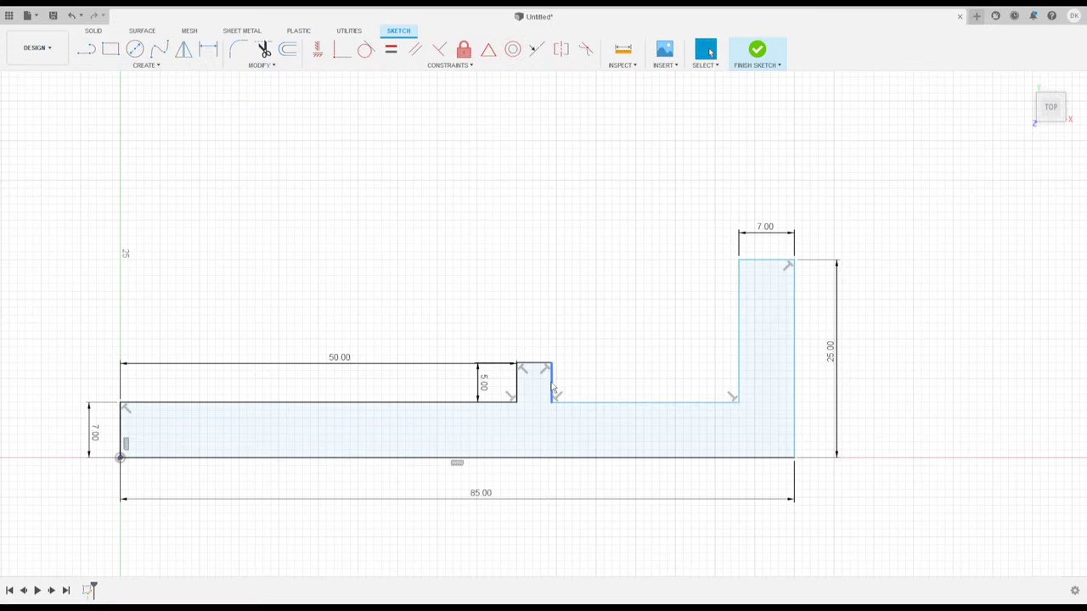
left_click(552, 379)
left_click(209, 52)
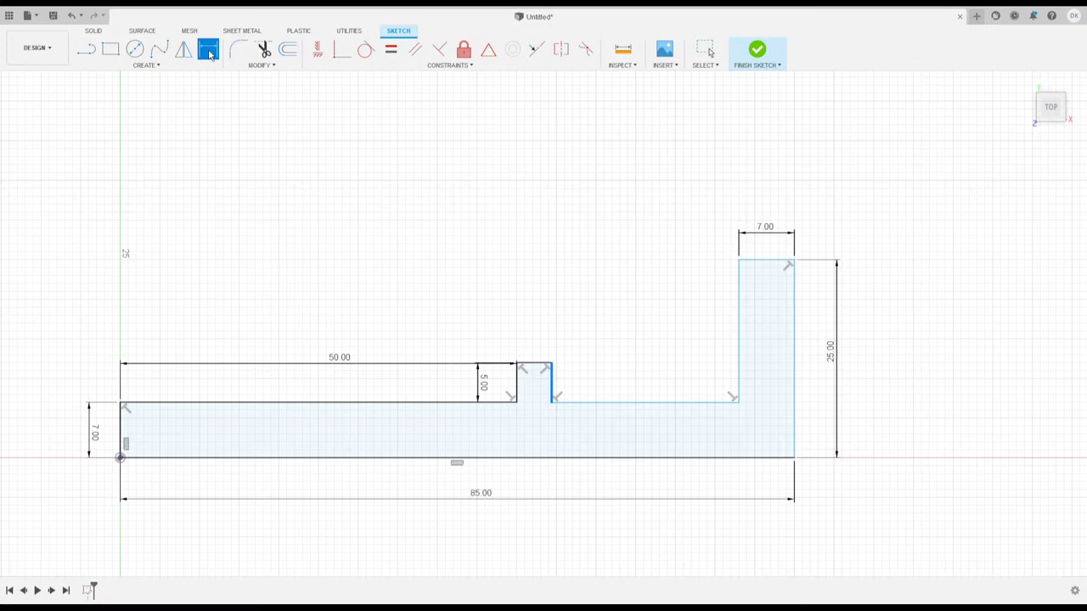
key("Escape")
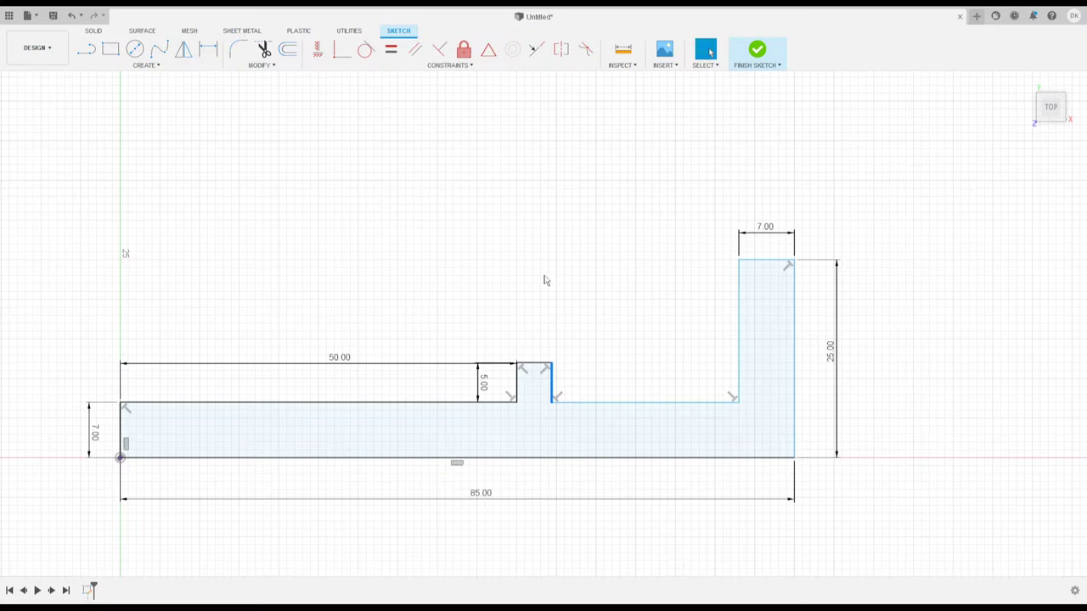
left_click(208, 49)
left_click(581, 386)
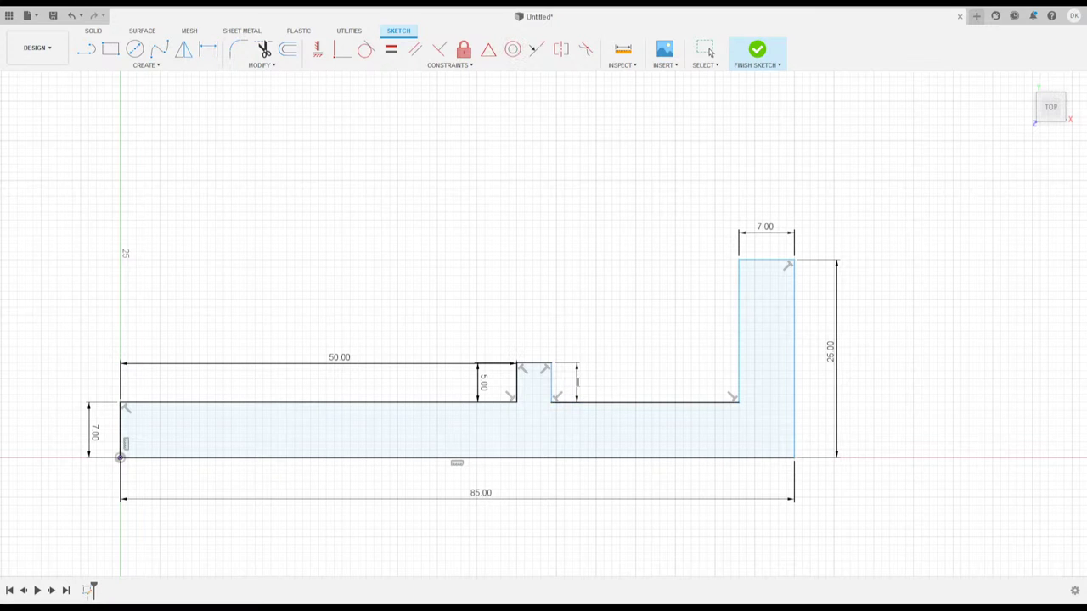
type("5")
key("Return")
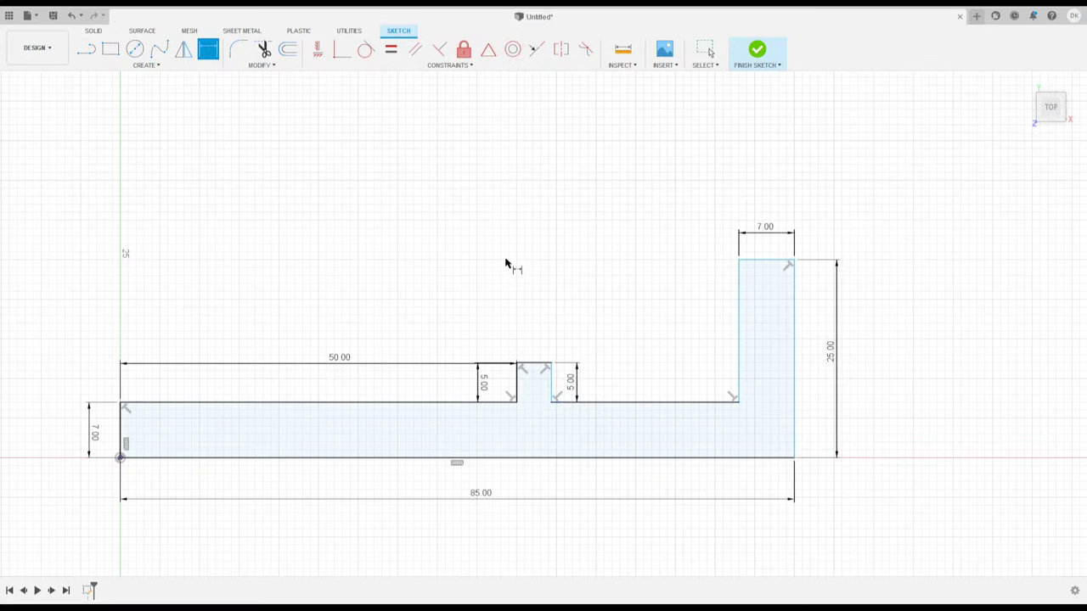
Dimension the tab's top edge to a 5 mm width.
left_click(537, 365)
left_click(536, 347)
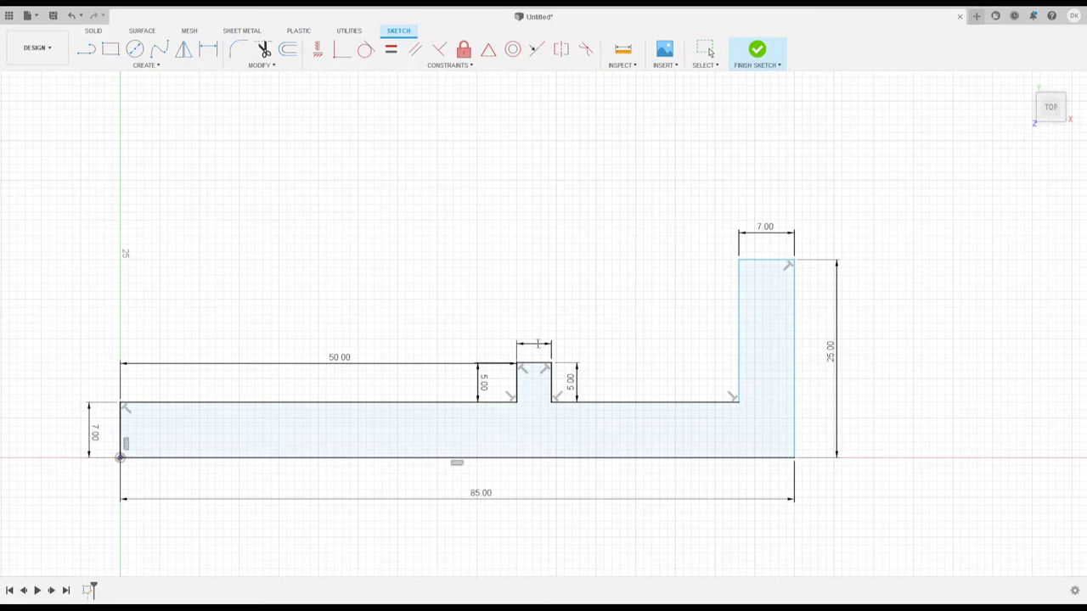
type("5")
key("Return")
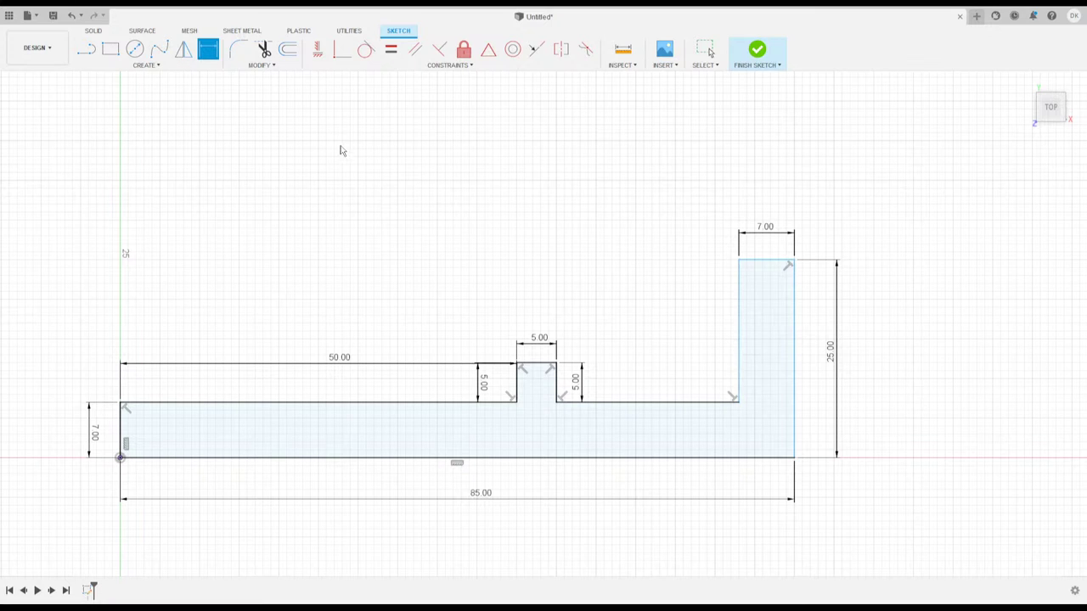
Make both upright sides perpendicular to its top edge and finish the sketch.
key("Escape")
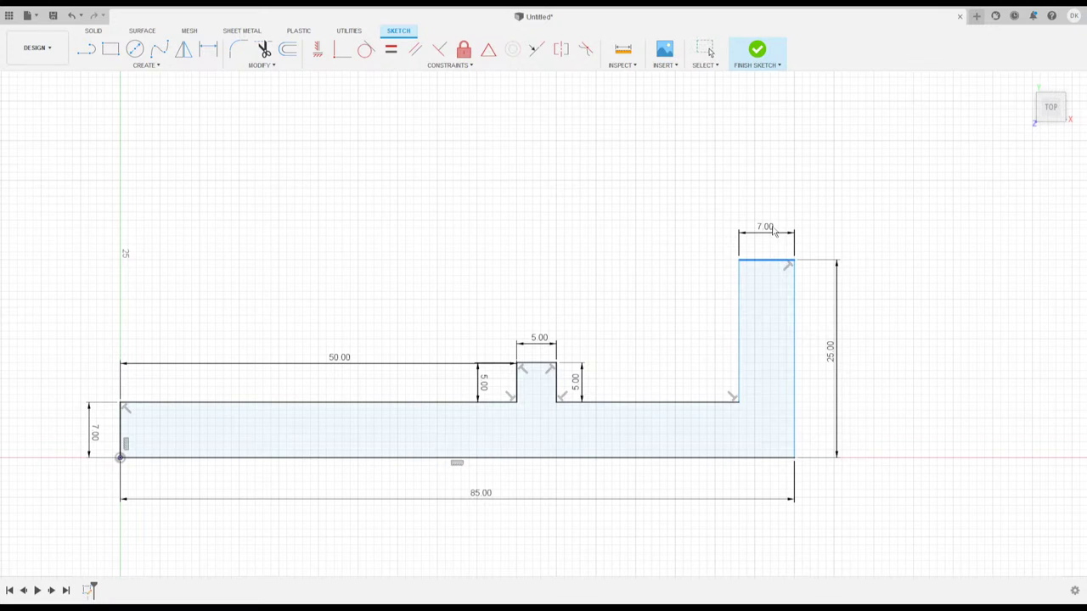
mouse_move(795, 323)
left_mouse_down()
mouse_move(814, 325)
mouse_move(794, 323)
left_mouse_up()
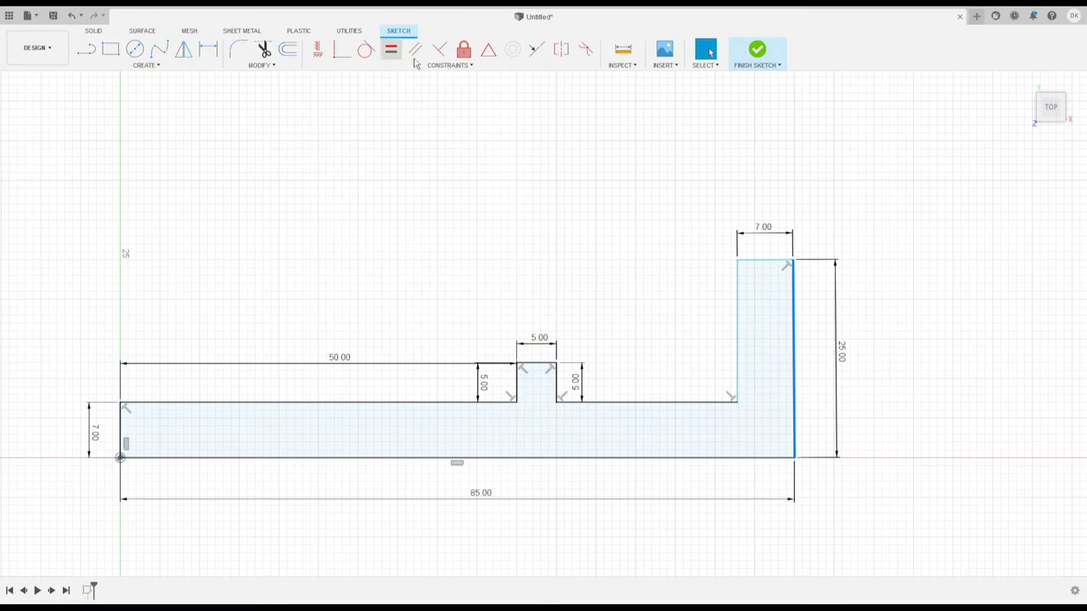
left_click(439, 49)
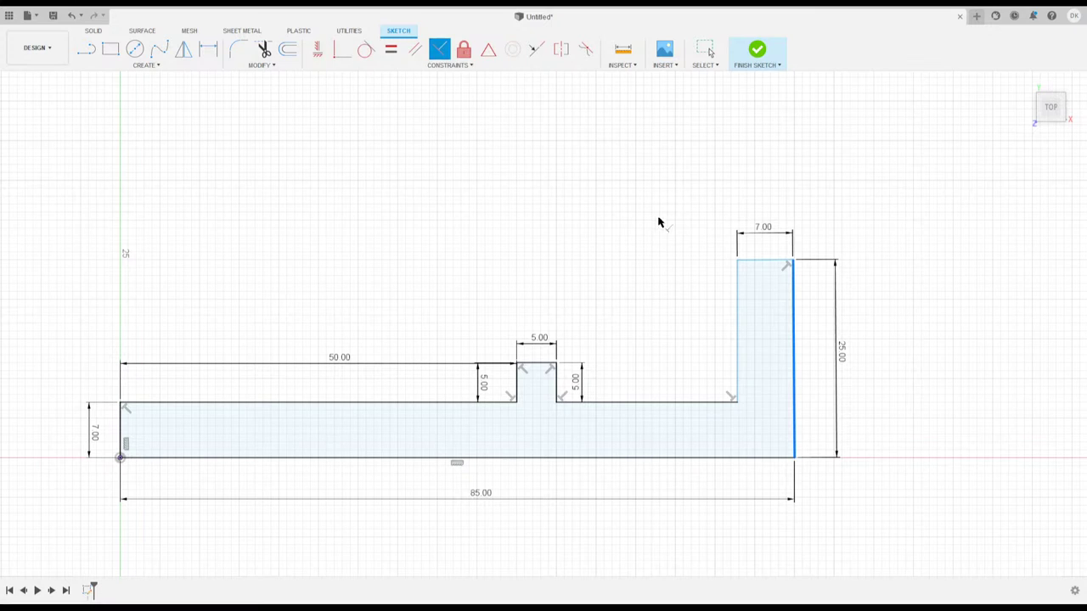
left_click(739, 266)
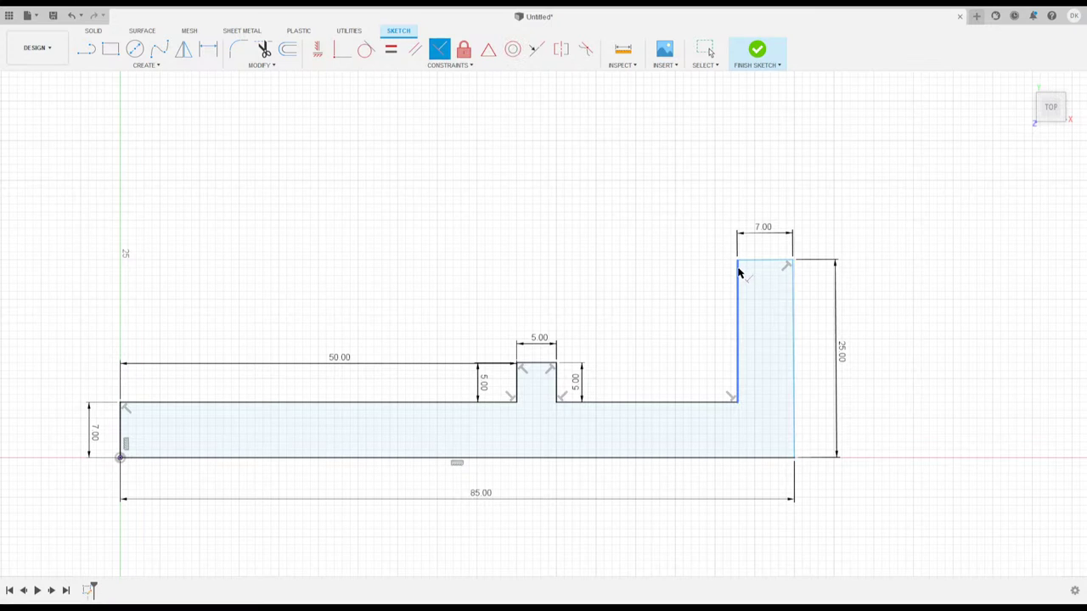
left_click(745, 261)
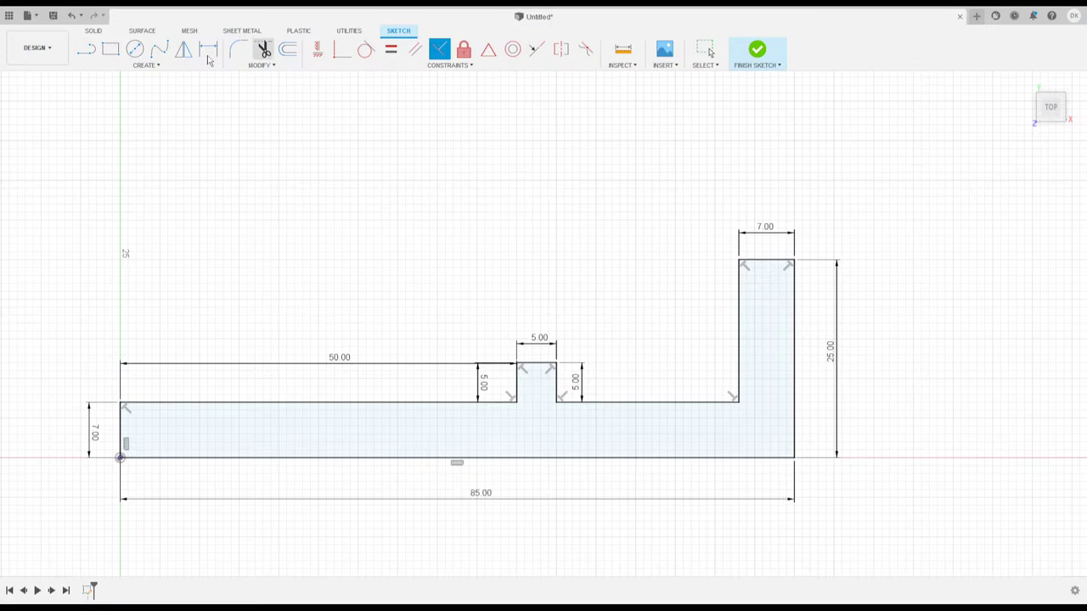
key("Escape")
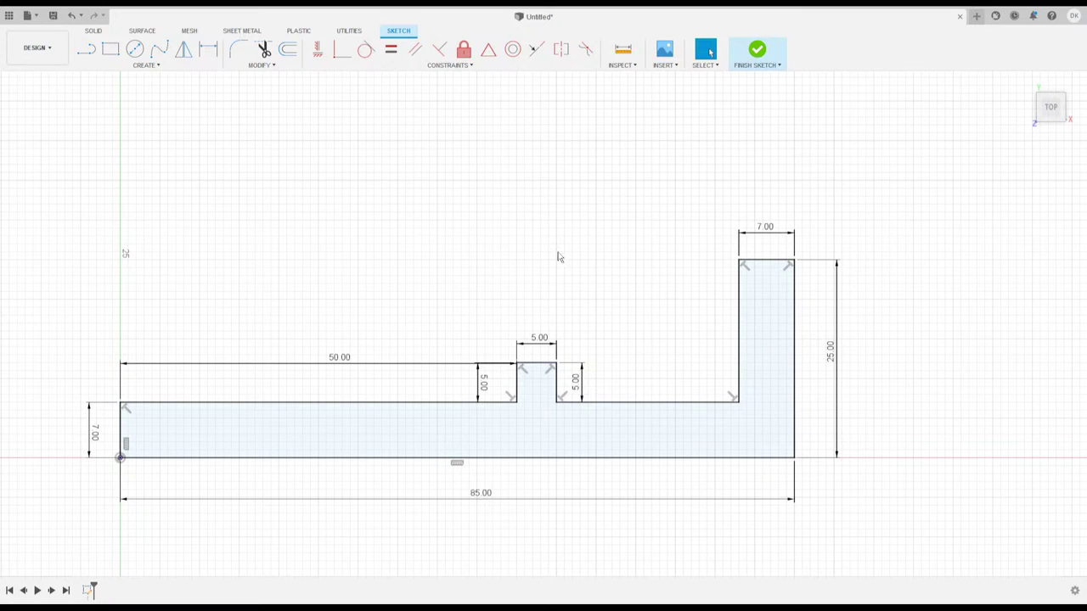
left_click(756, 51)
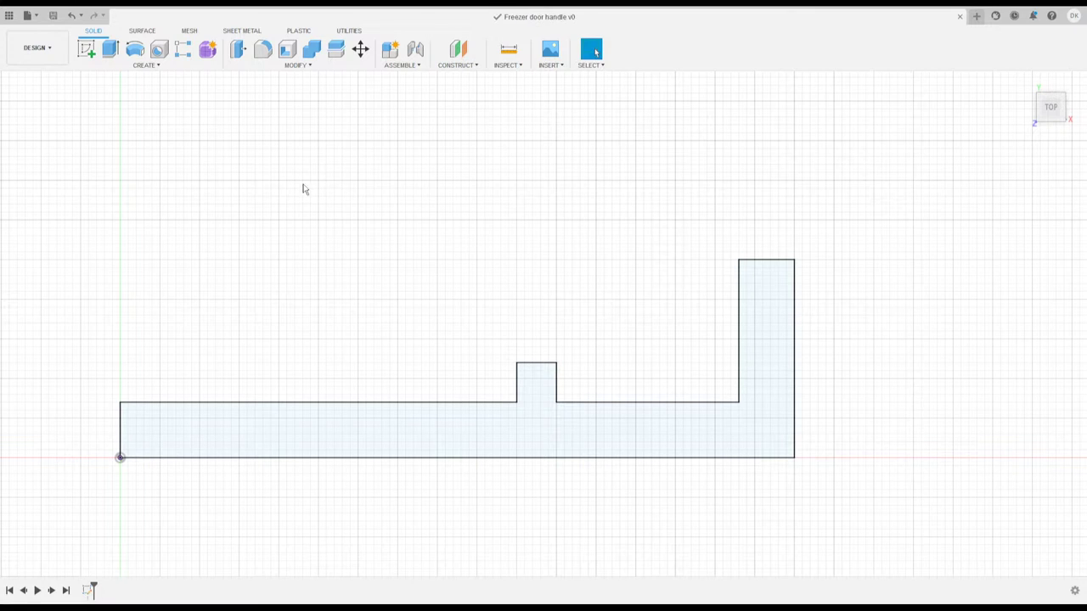
Select the stepped handle profile and start an Extrude.
left_click(271, 428)
left_click(108, 53)
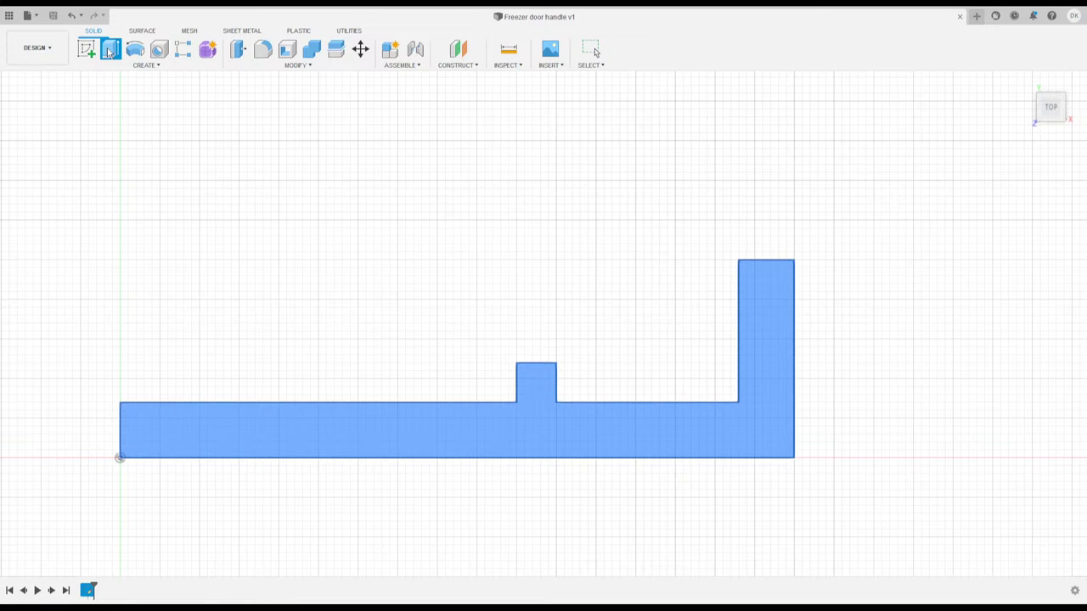
Confirm the extrusion into a solid body and orbit to inspect it.
left_click(594, 49)
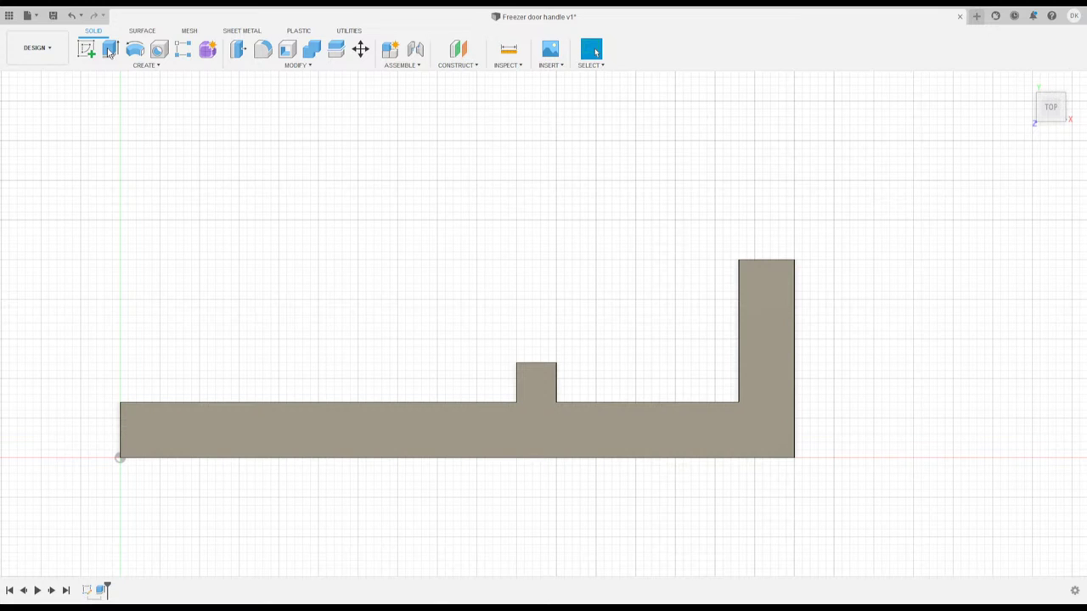
middle_click_drag(619, 337, 635, 282)
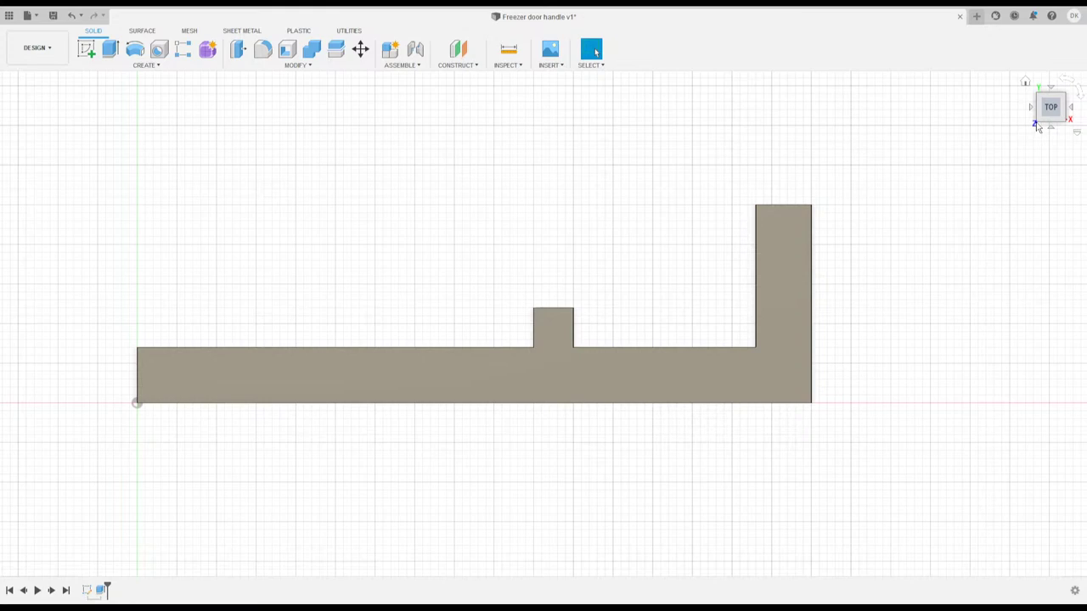
middle_click_drag(771, 294, 824, 314, "shift")
scroll(859, 265, "up", 2)
scroll(861, 257, "down", 3)
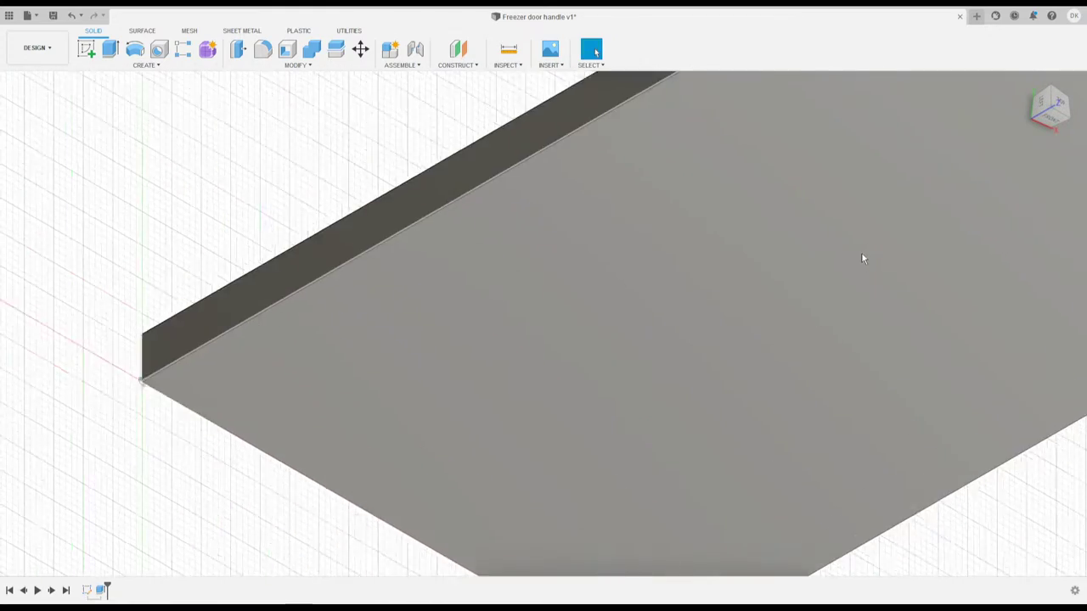
scroll(1053, 119, "up", 4)
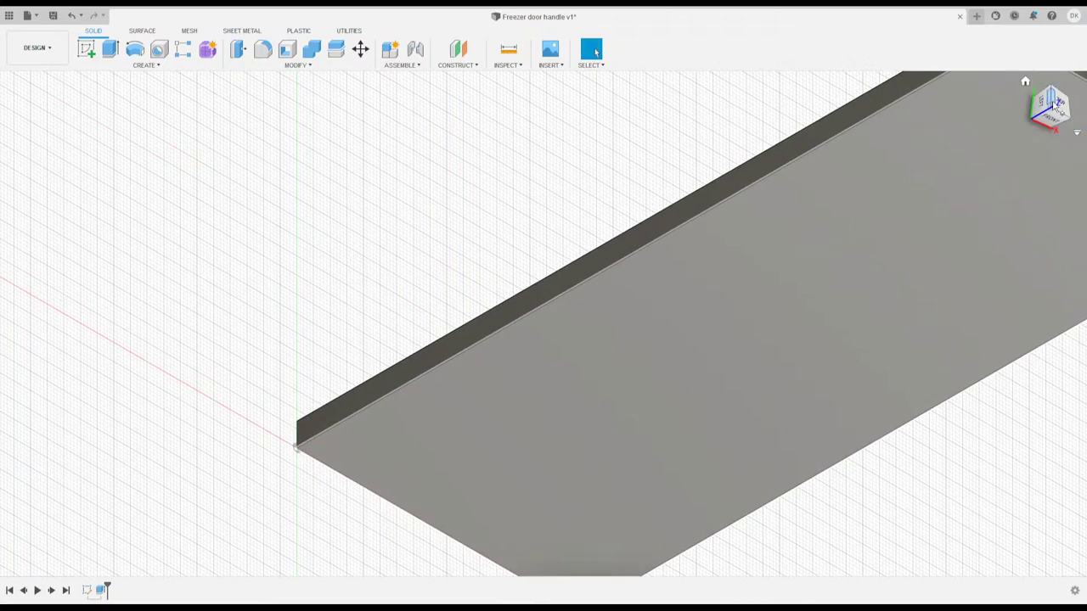
Switch to an isometric corner view with the ViewCube and center the part.
left_click(1043, 114)
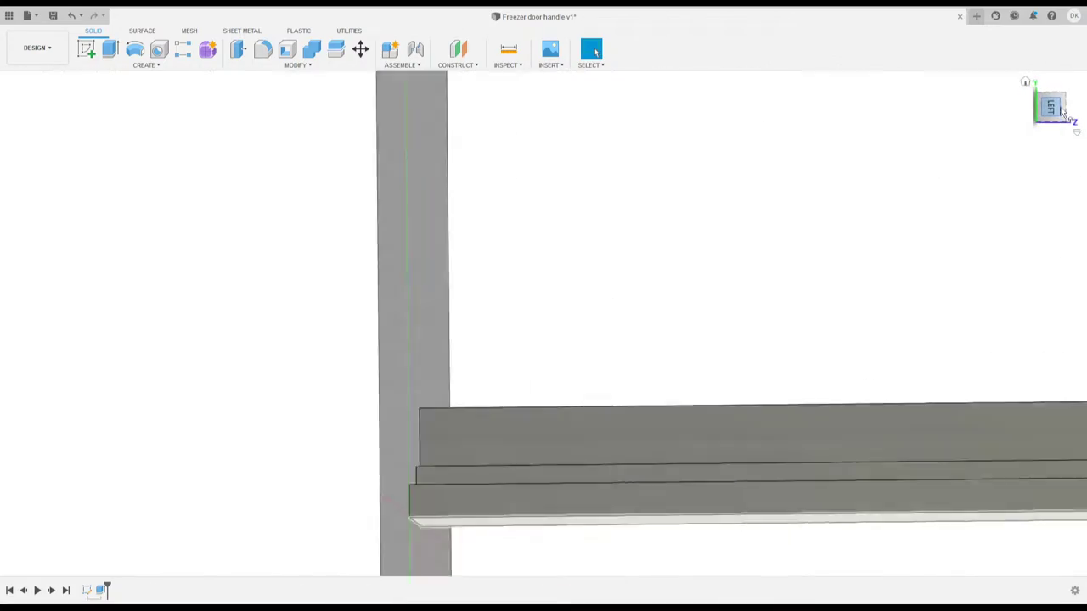
left_click(1067, 85)
scroll(822, 201, "up", 3)
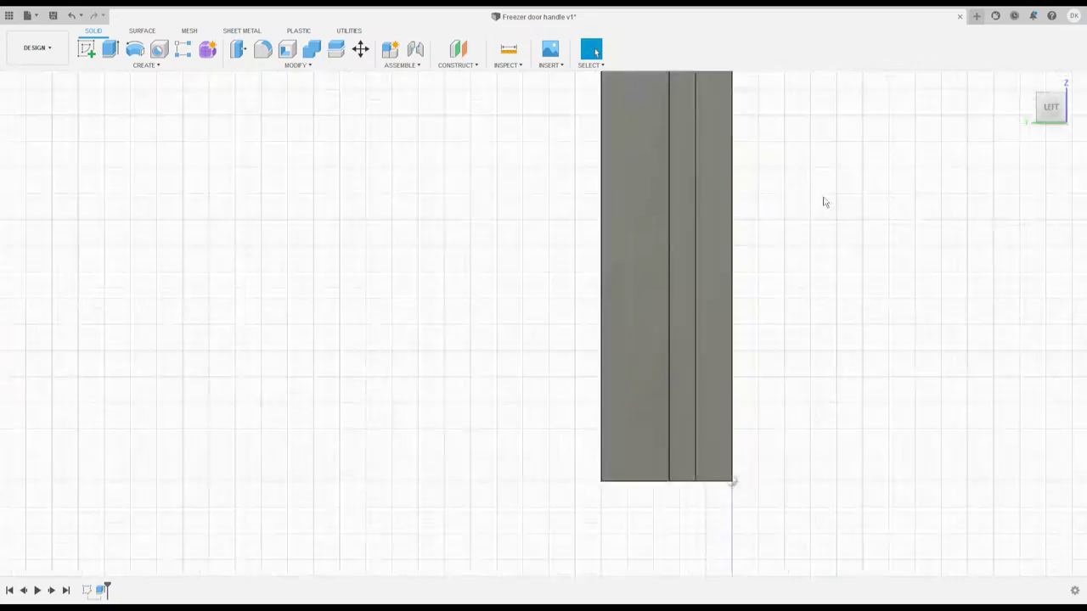
scroll(784, 162, "down", 3)
middle_click_drag(784, 162, 779, 267)
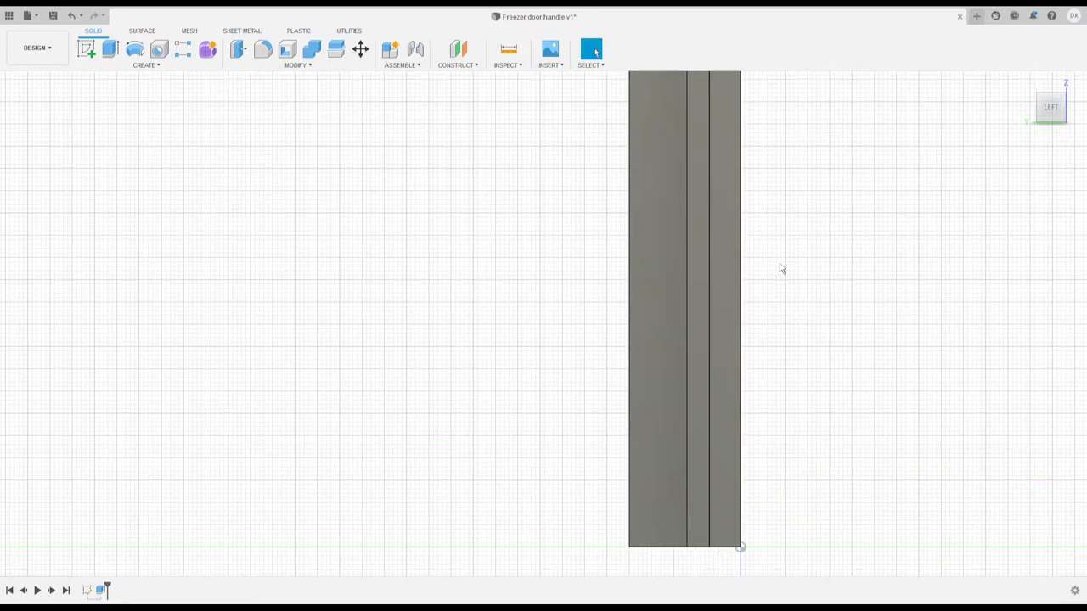
scroll(778, 267, "down", 3)
left_click(1037, 98)
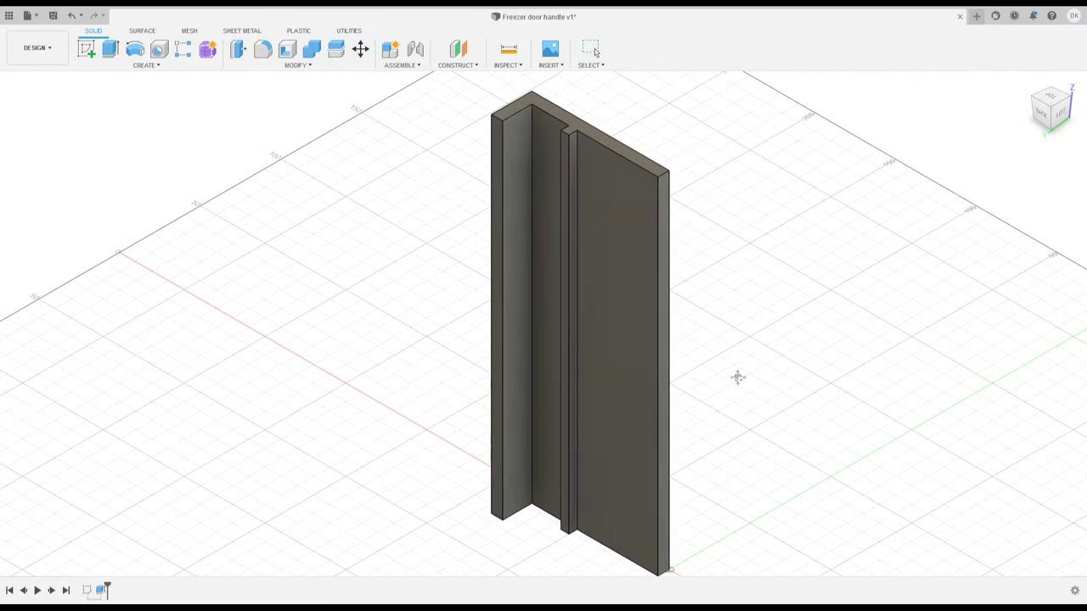
scroll(783, 314, "up", 2)
scroll(744, 331, "down", 2)
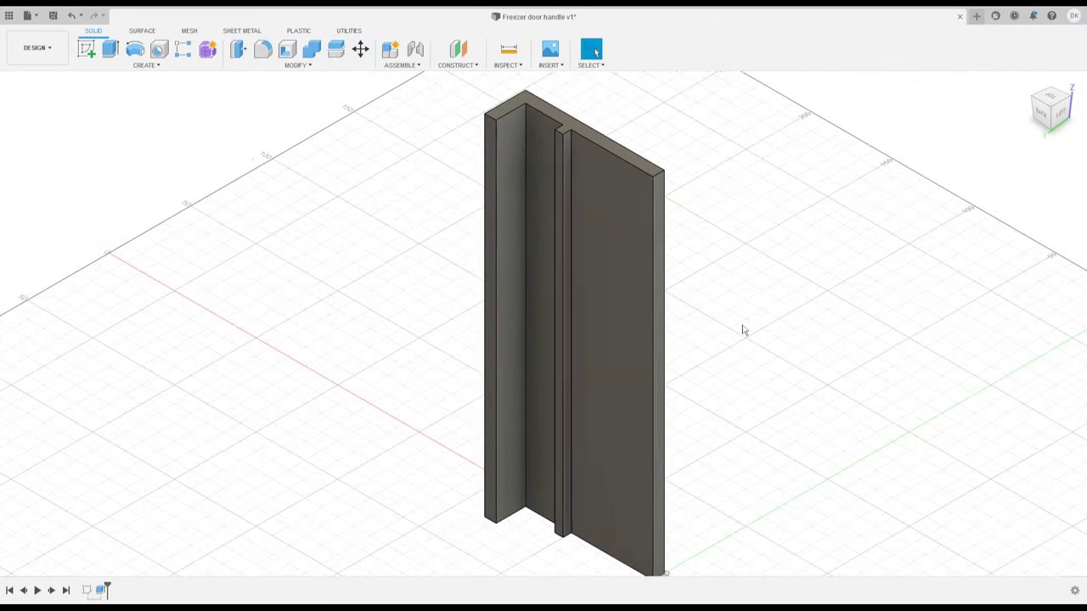
middle_click_drag(718, 345, 757, 298)
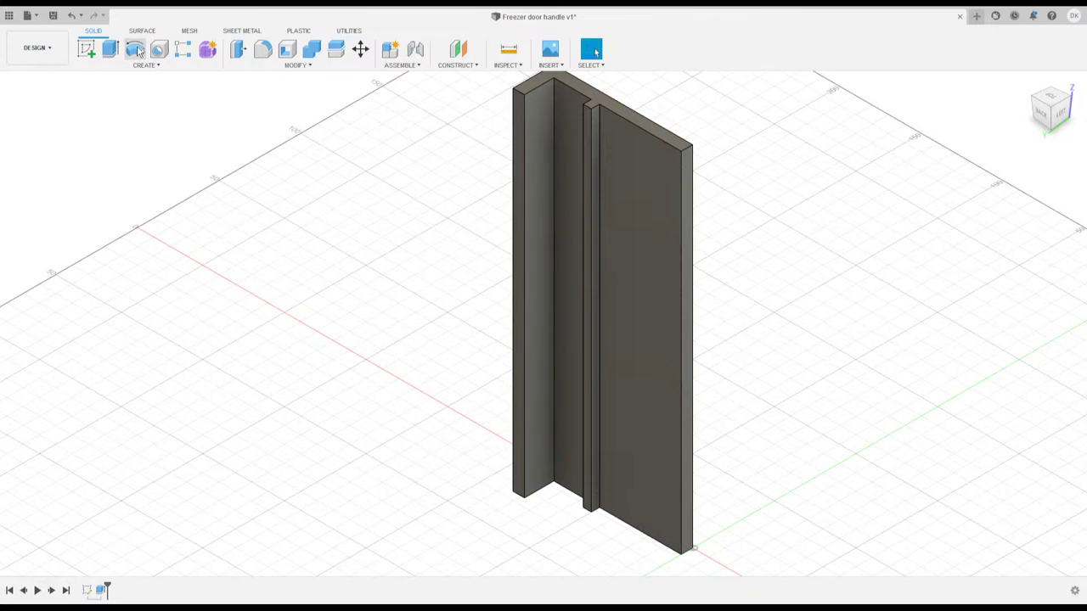
Fillet the inner channel edge of the handle along its full length.
left_click(262, 53)
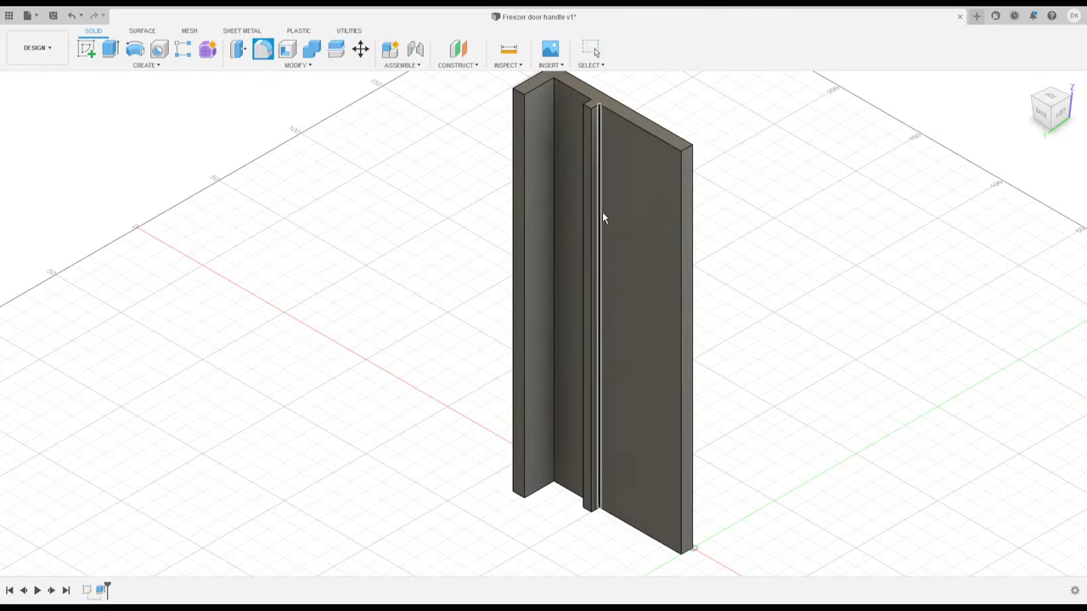
left_click(554, 212)
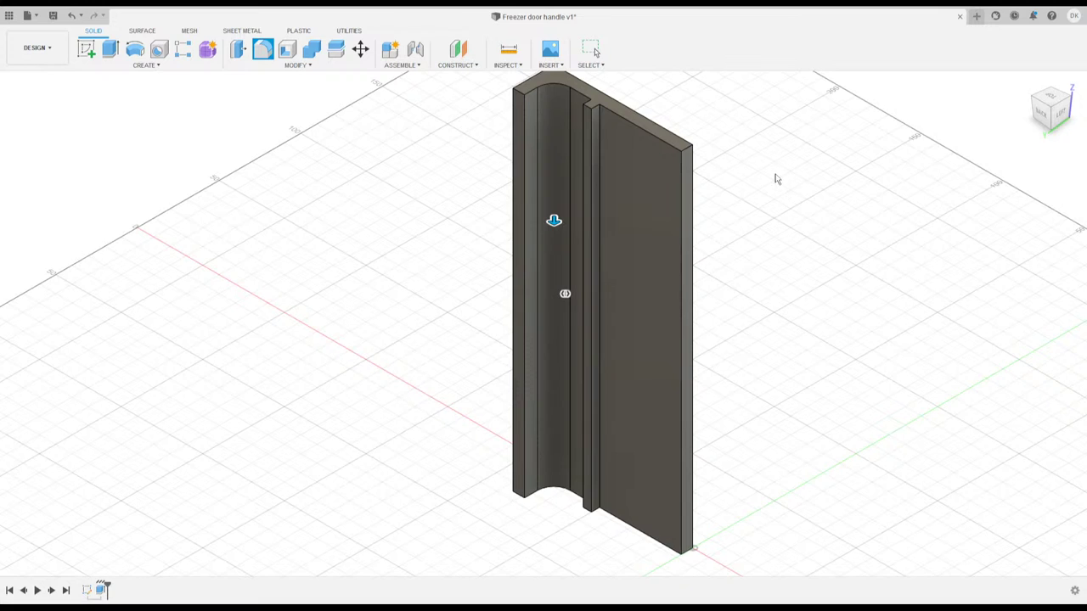
middle_click_drag(776, 175, 738, 247)
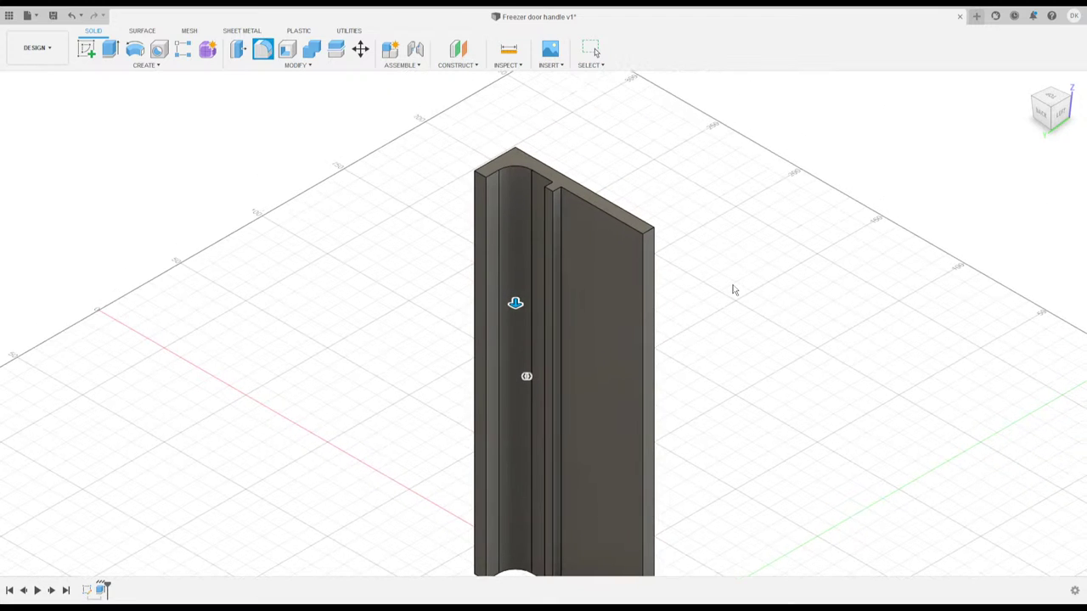
key("m")
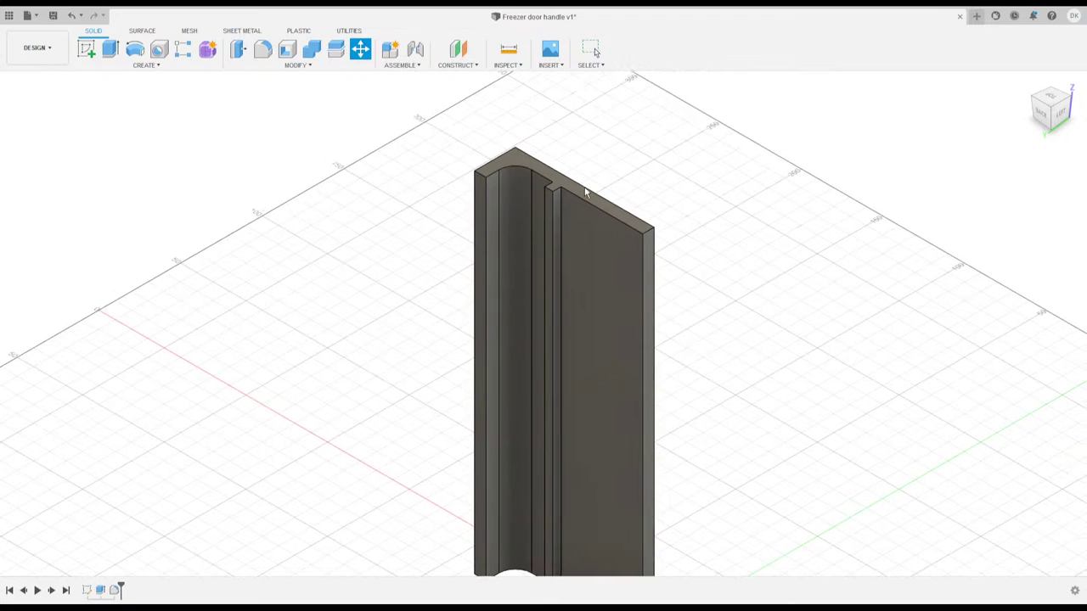
Start another fillet and orbit the handle to view it from another side.
left_click(262, 51)
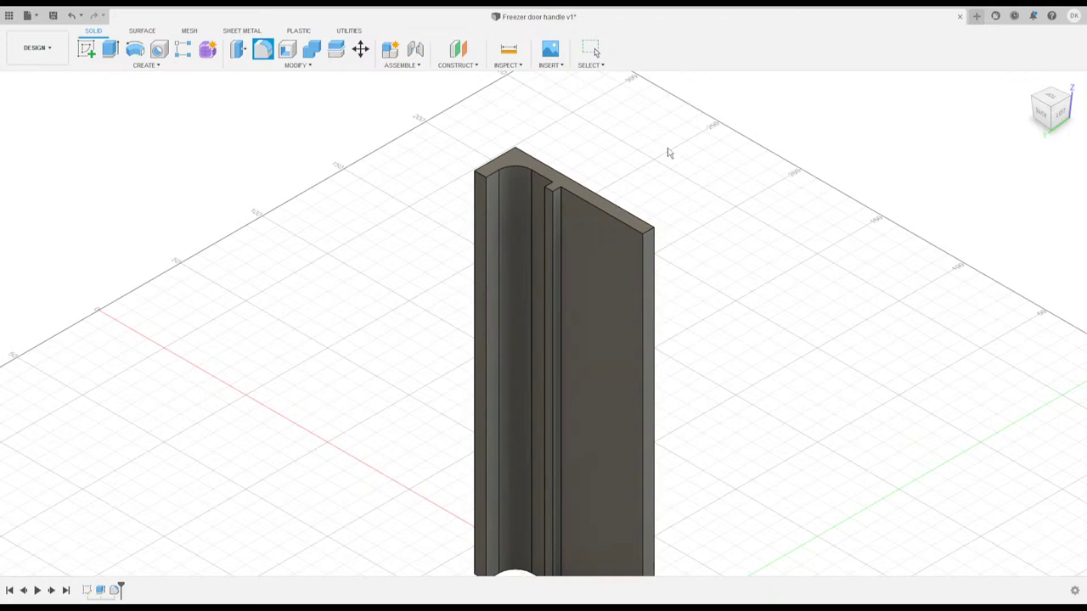
middle_click_drag(667, 150, 589, 109)
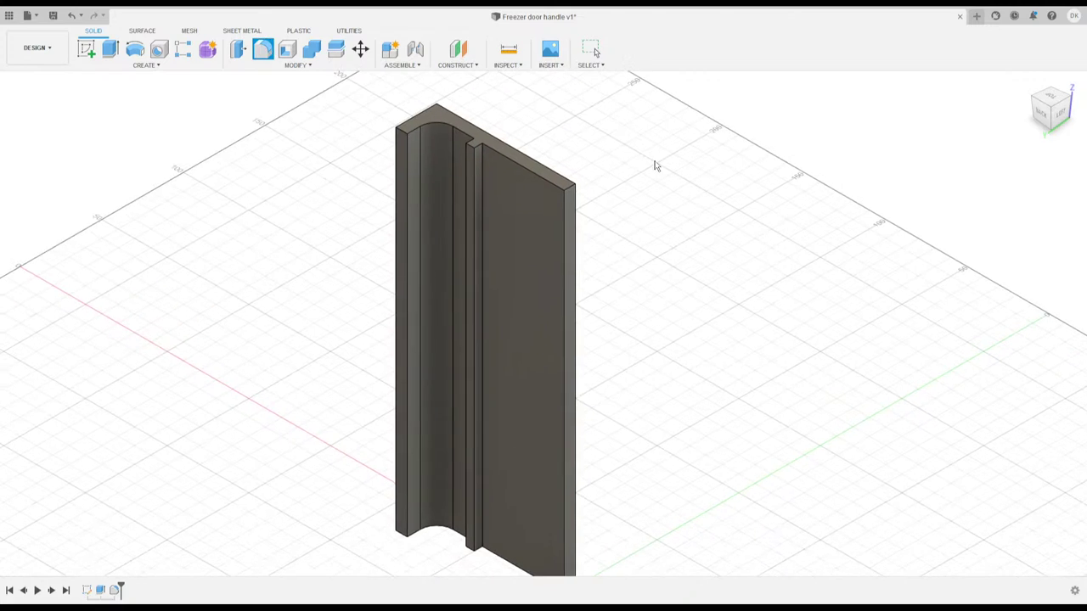
mouse_move(654, 174)
middle_mouse_down("shift")
mouse_move(585, 190)
mouse_move(594, 169)
mouse_move(563, 179)
mouse_move(622, 192)
mouse_move(654, 178)
mouse_move(632, 170)
middle_mouse_up("shift")
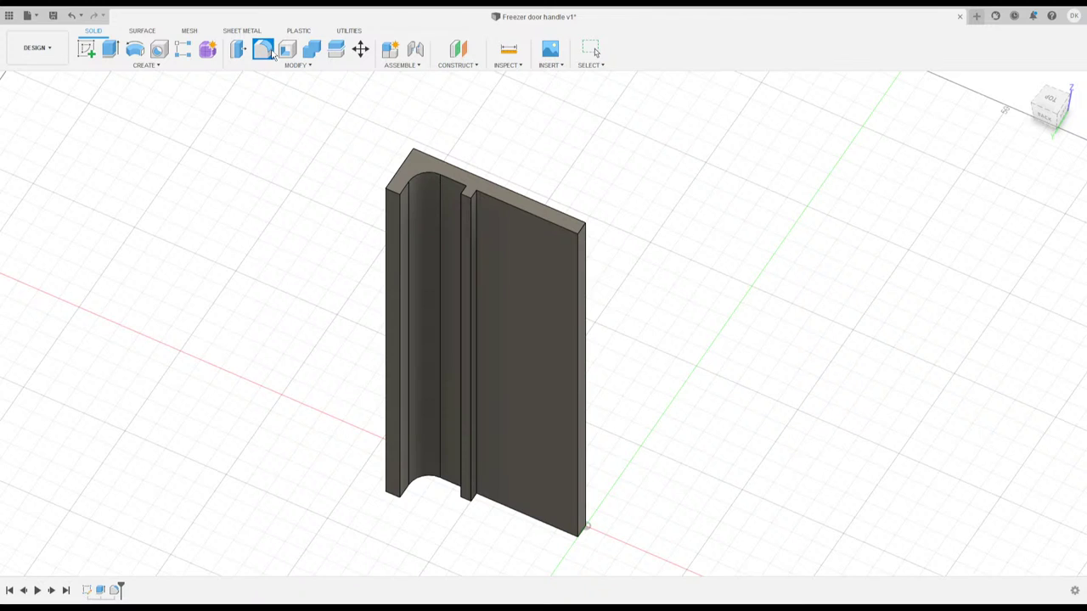
Select the handle's outer back corner edge for a large fillet.
key("Escape")
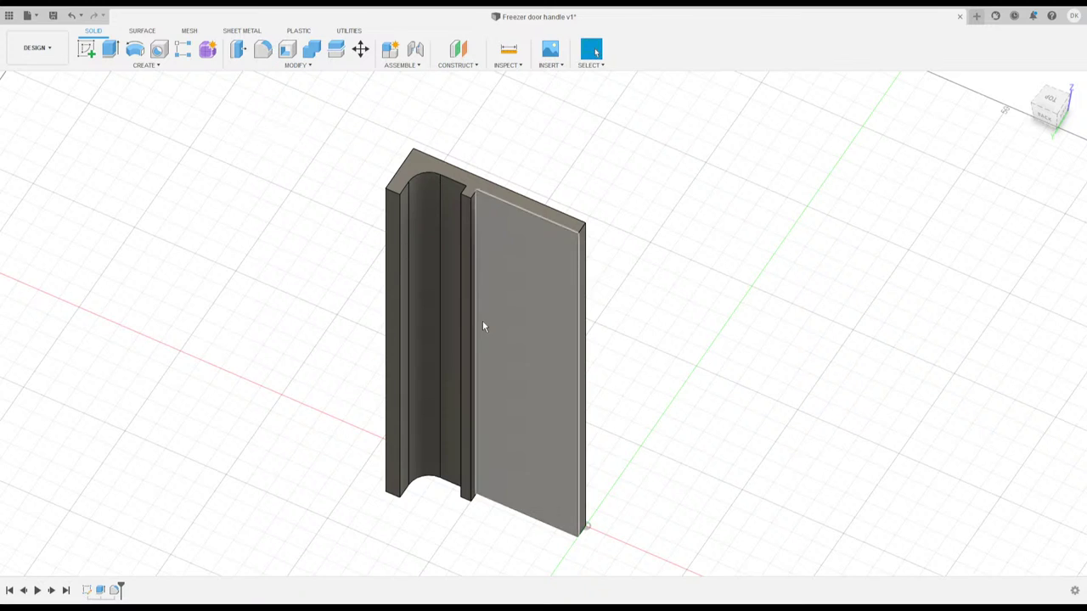
left_click(428, 287)
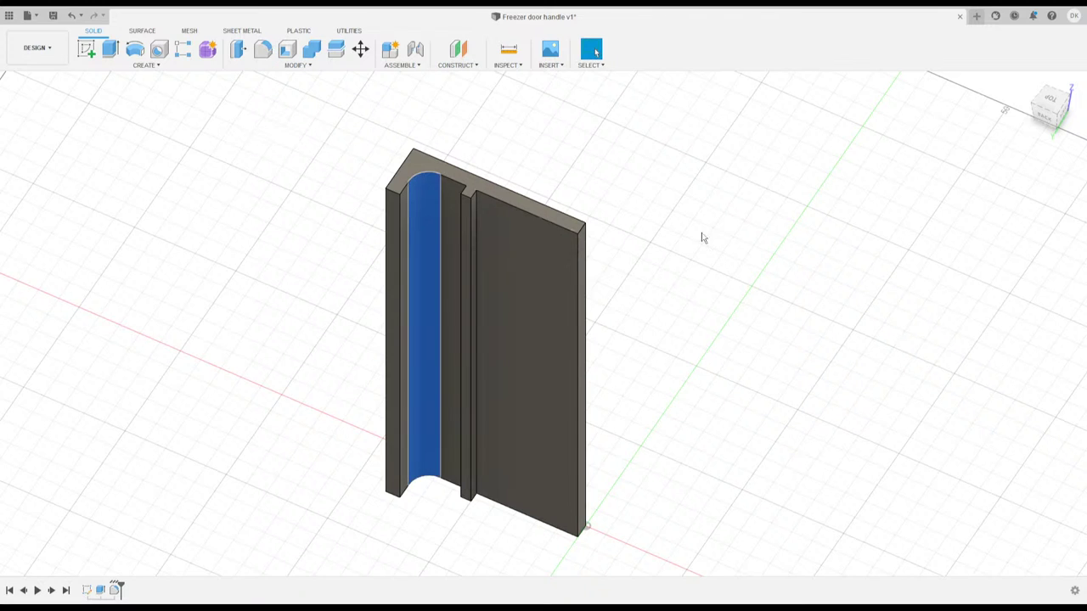
middle_click_drag(870, 227, 855, 227)
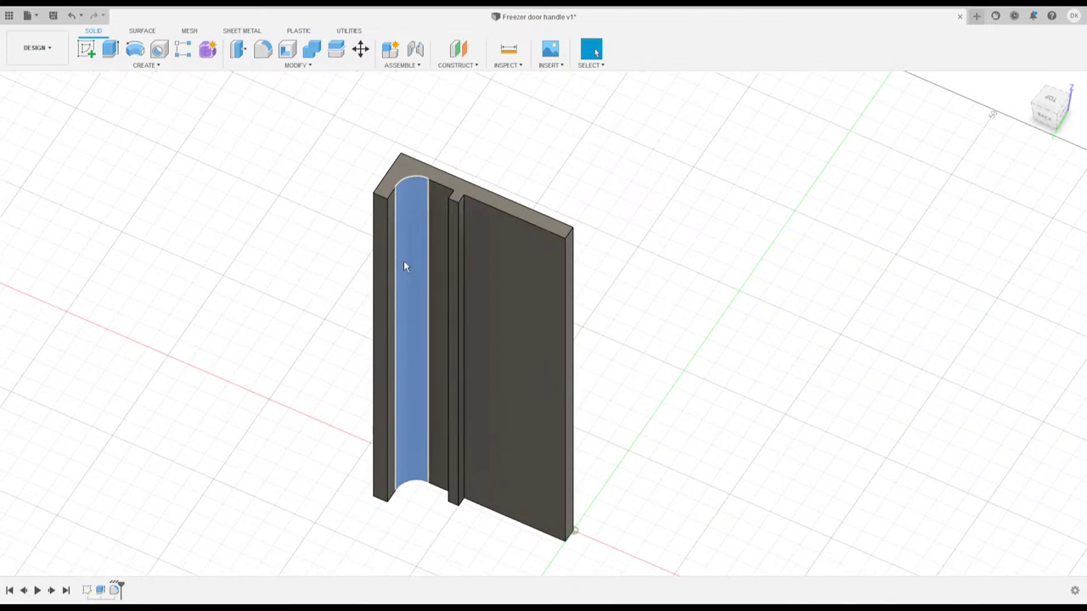
left_click(407, 355)
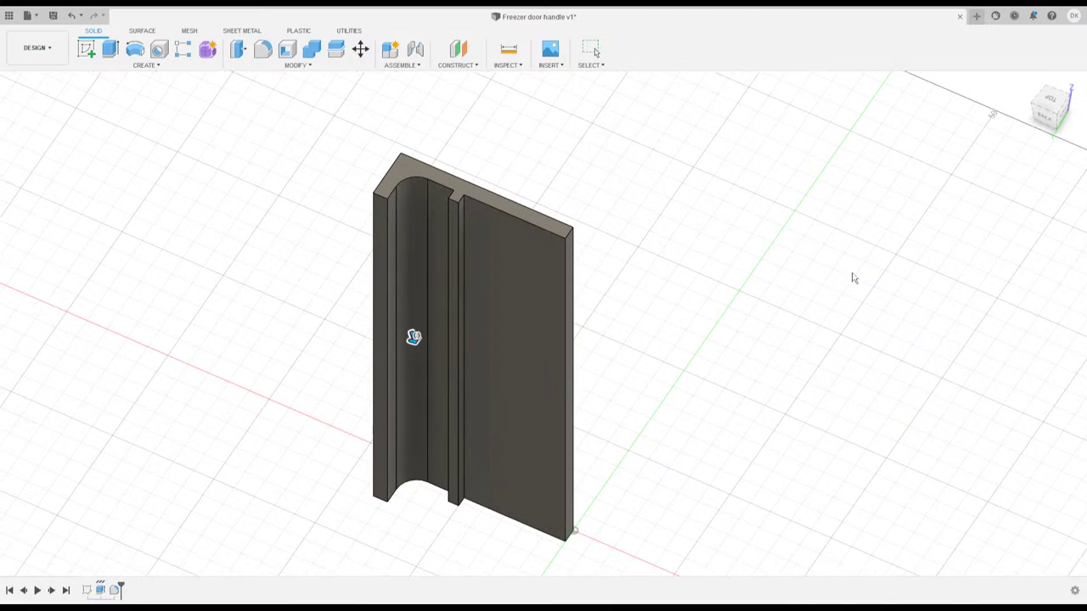
middle_click_drag(766, 218, 581, 261)
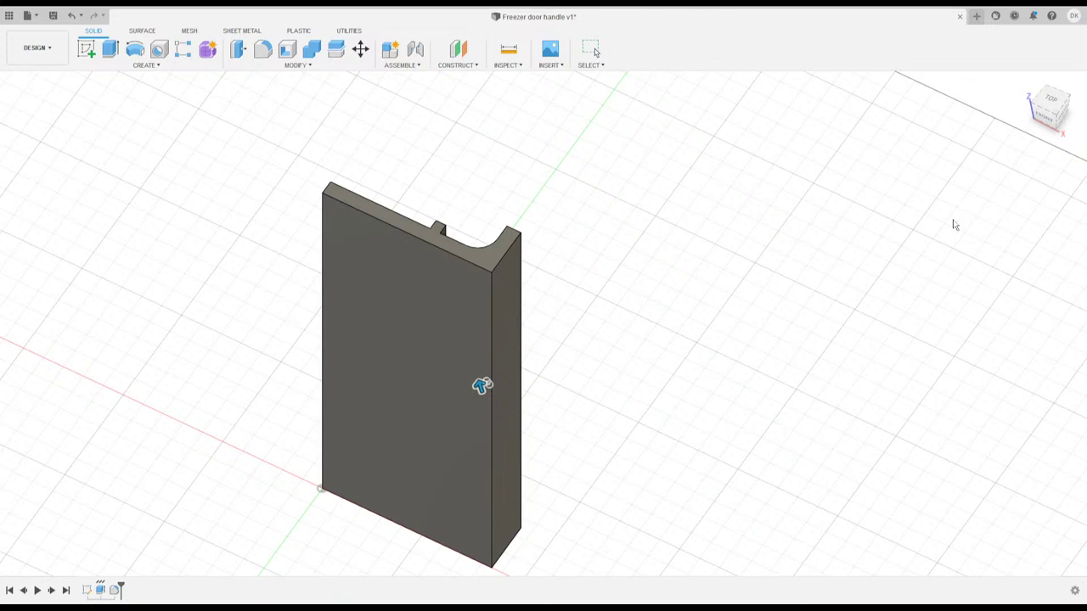
key("Escape")
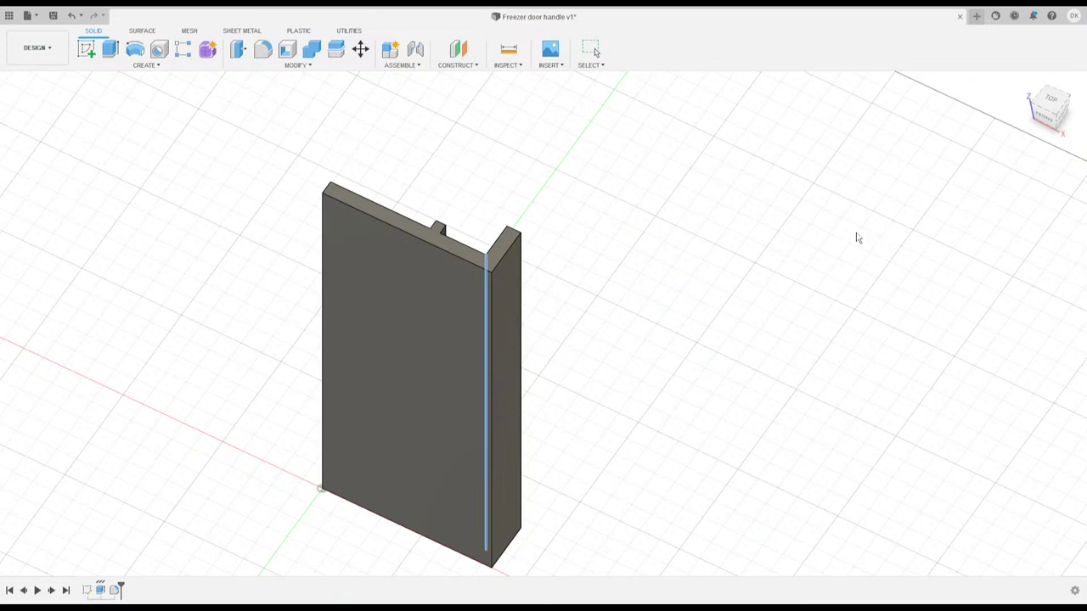
left_click(490, 315)
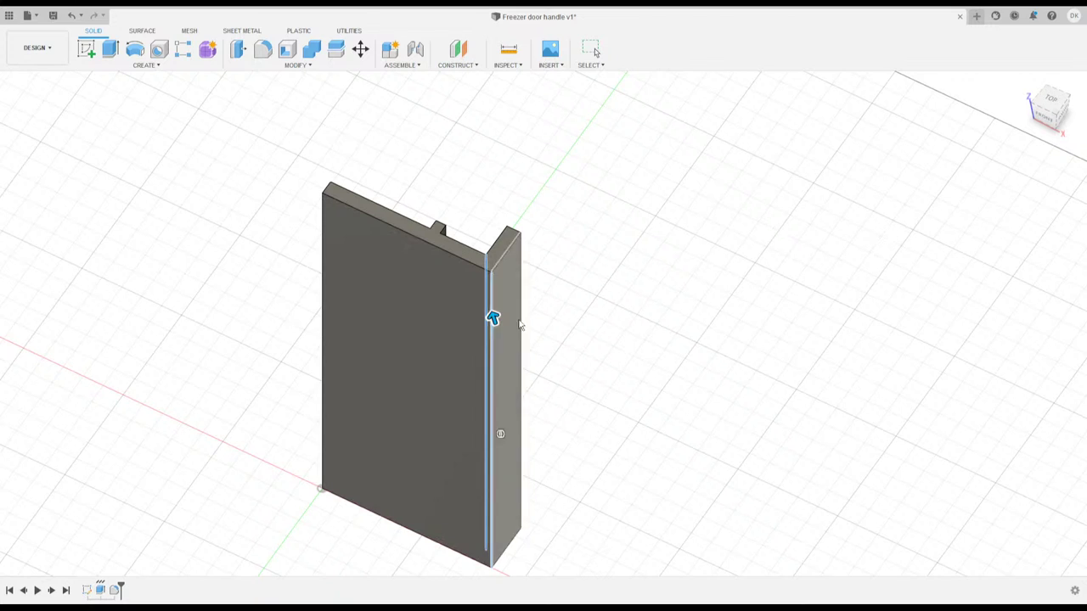
middle_click_drag(563, 286, 717, 321, "shift")
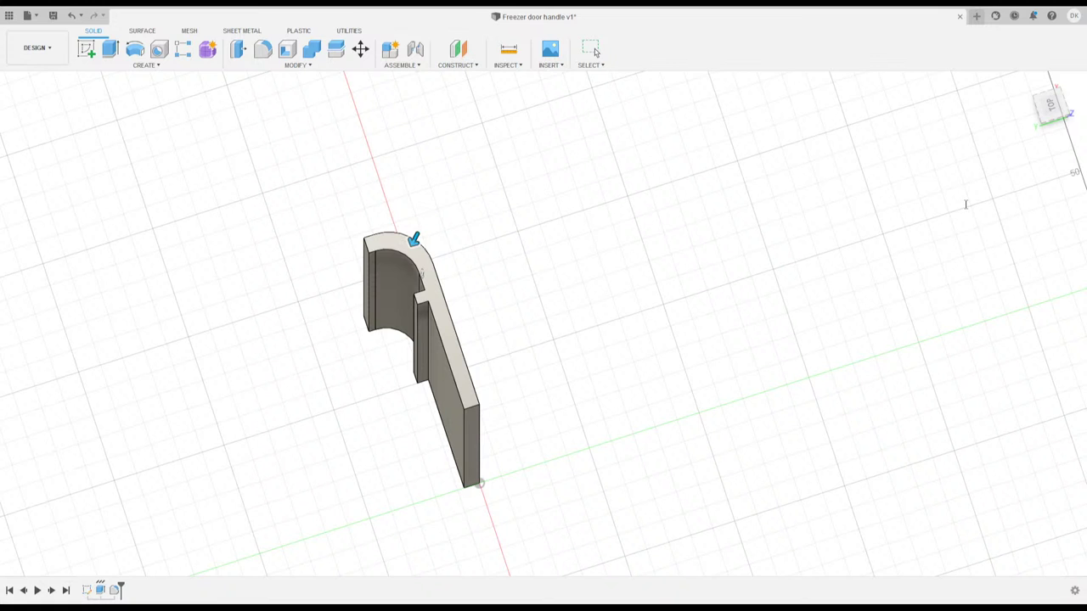
Apply the outer corner fillet and orbit to an isometric view of the handle.
key("Return")
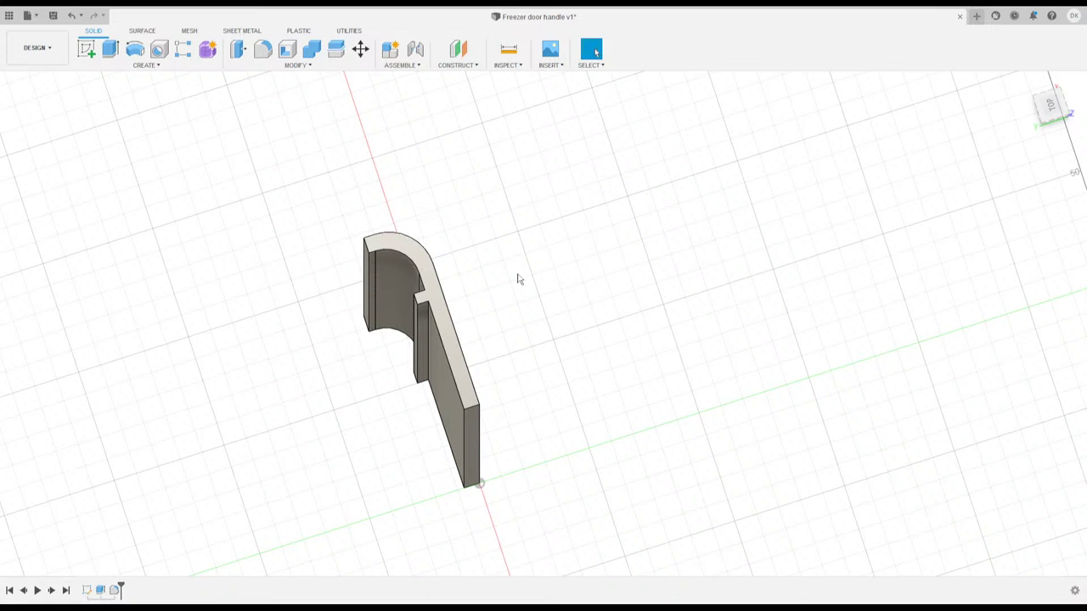
middle_click_drag(517, 279, 558, 322)
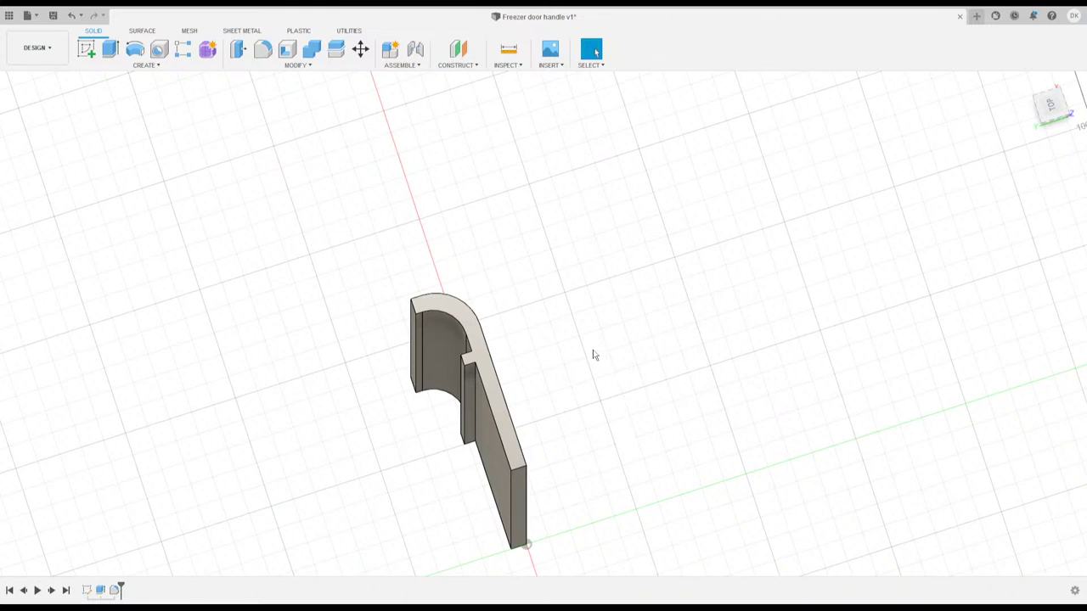
middle_click_drag(591, 354, 562, 326, "shift")
middle_click_drag(337, 347, 243, 345, "shift")
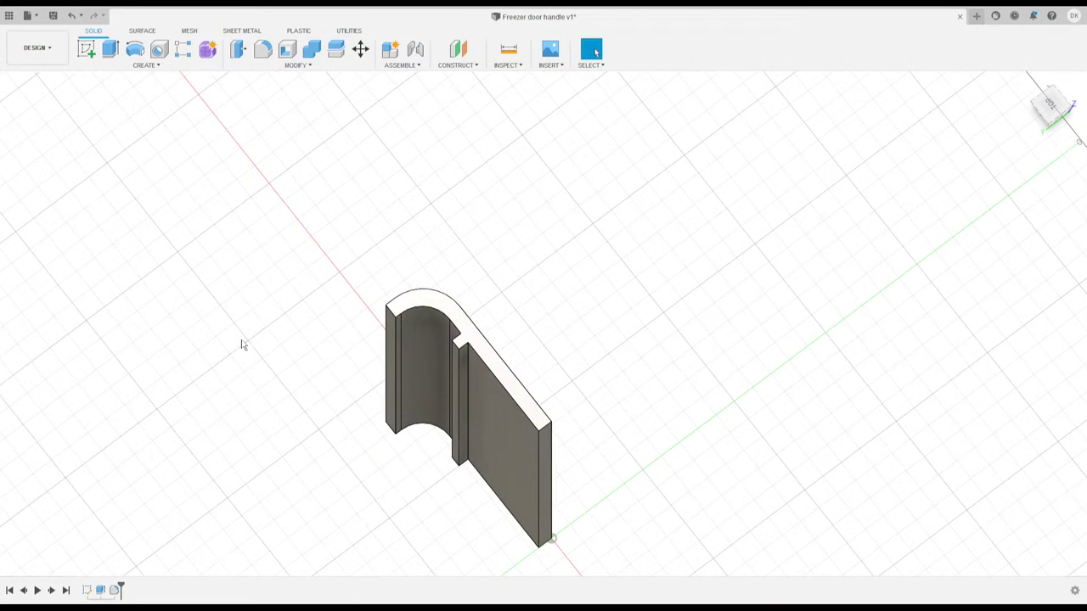
Pick the channel's vertical edges for a new fillet, excluding the rightmost edge.
left_click(269, 54)
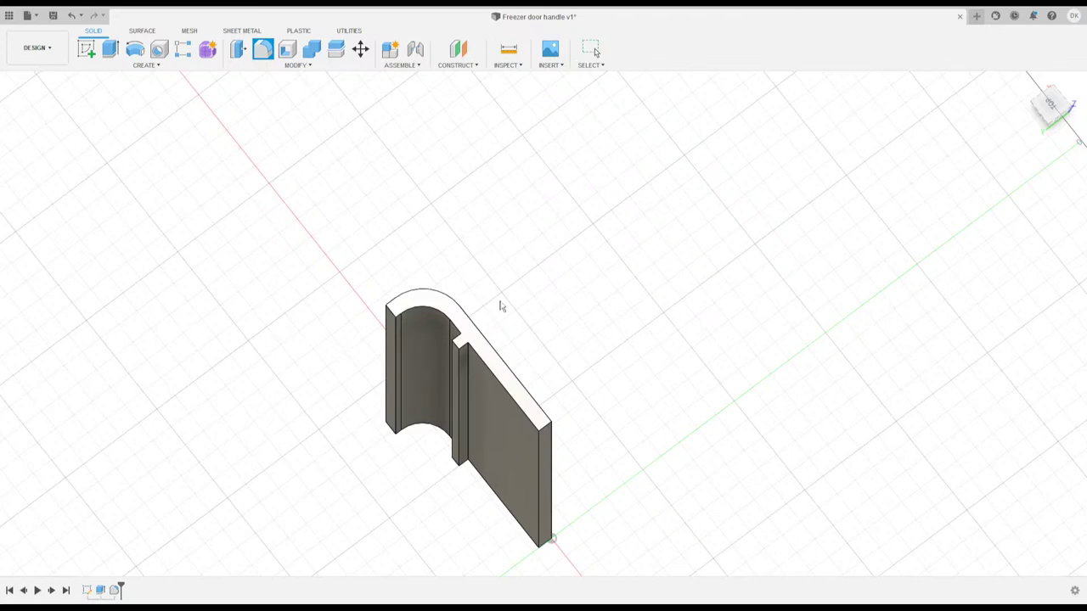
scroll(475, 342, "down", 1)
scroll(475, 342, "up", 1)
middle_click_drag(484, 298, 544, 213)
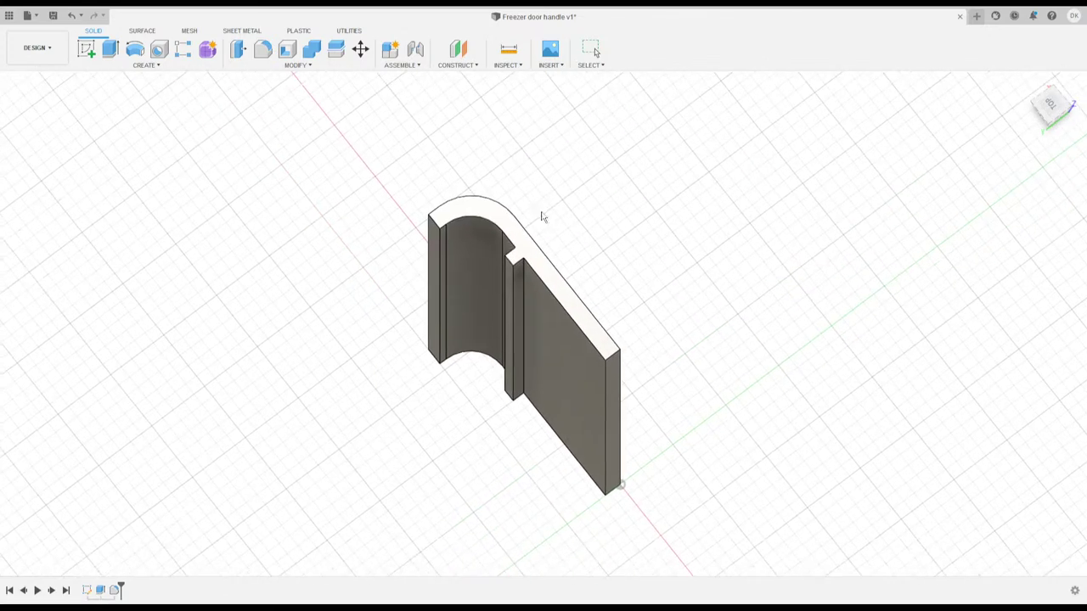
scroll(465, 302, "down", 1)
scroll(463, 297, "up", 3)
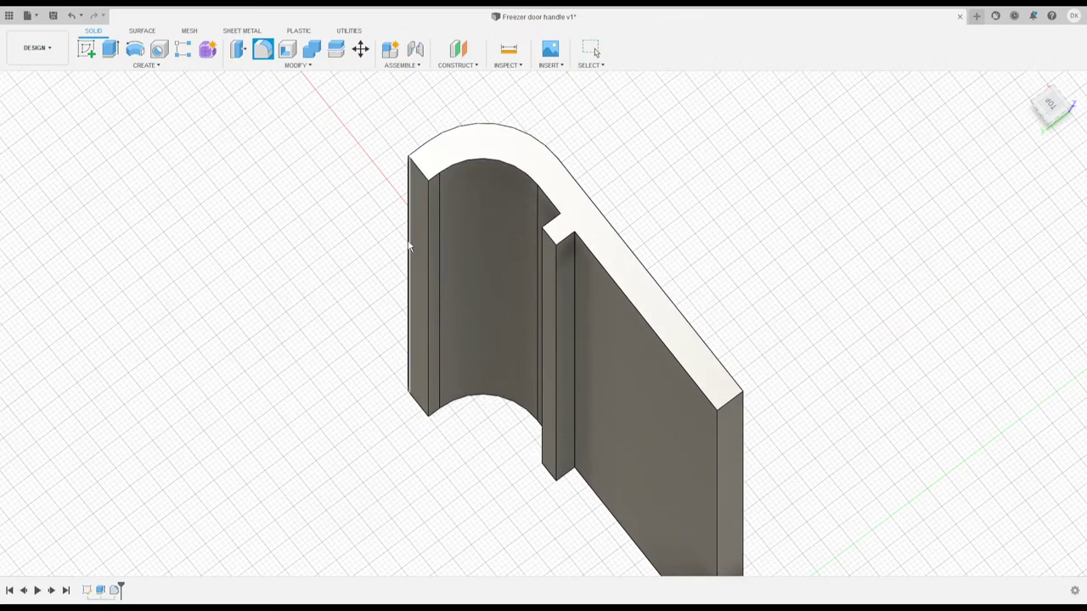
left_click(409, 247)
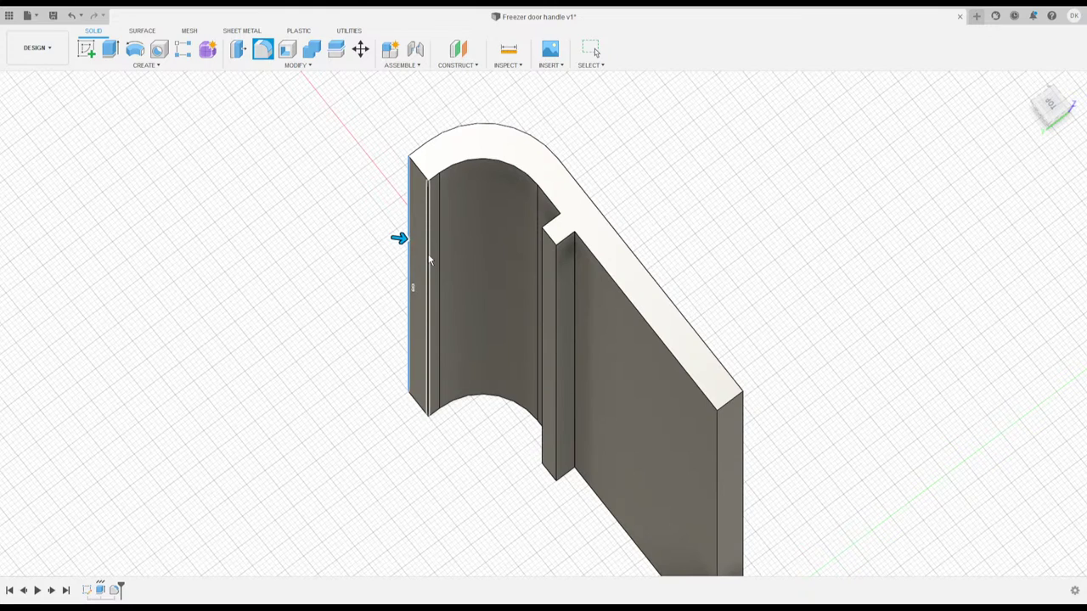
left_click(430, 261)
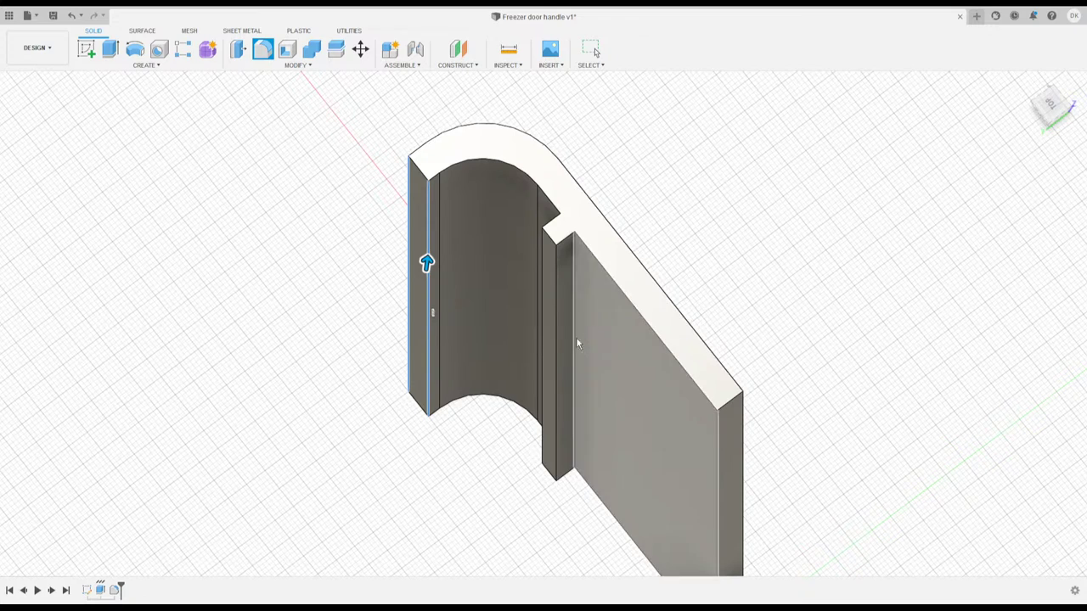
left_click(542, 334)
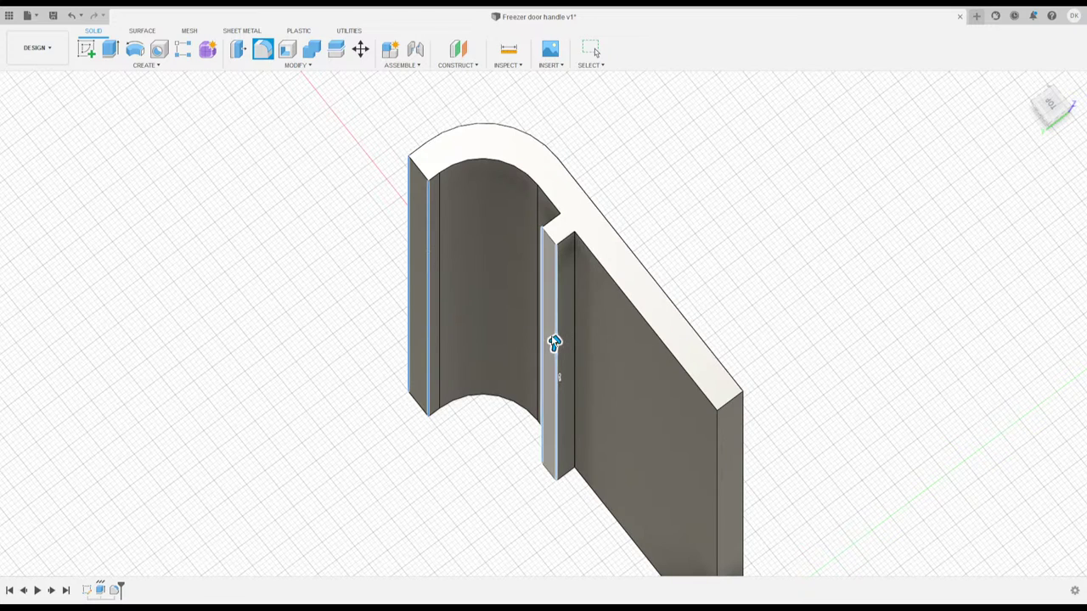
left_click(555, 329)
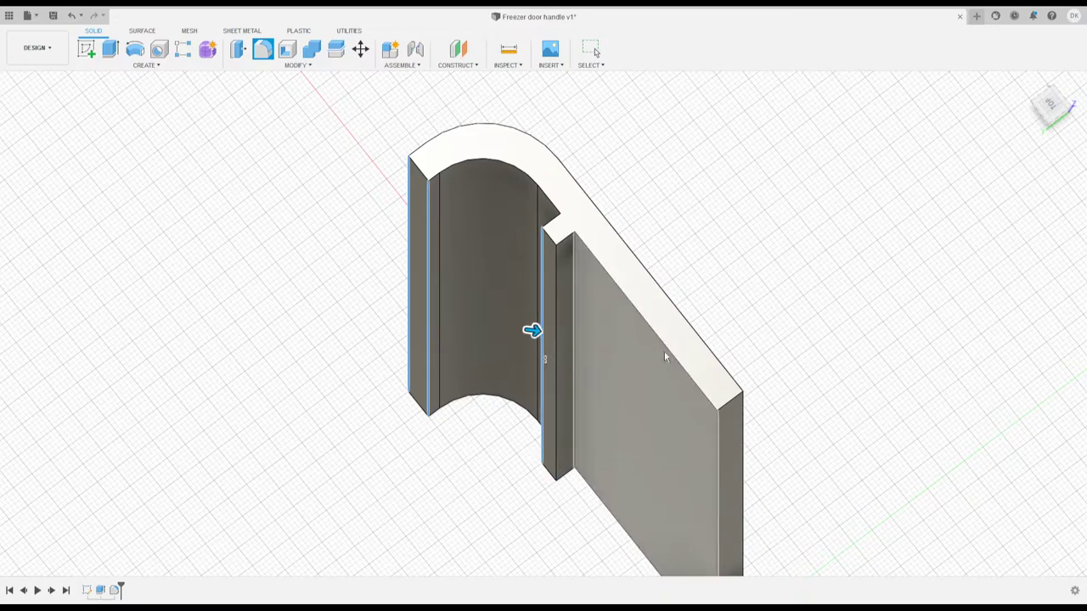
middle_click_drag(292, 377, 780, 443, "shift")
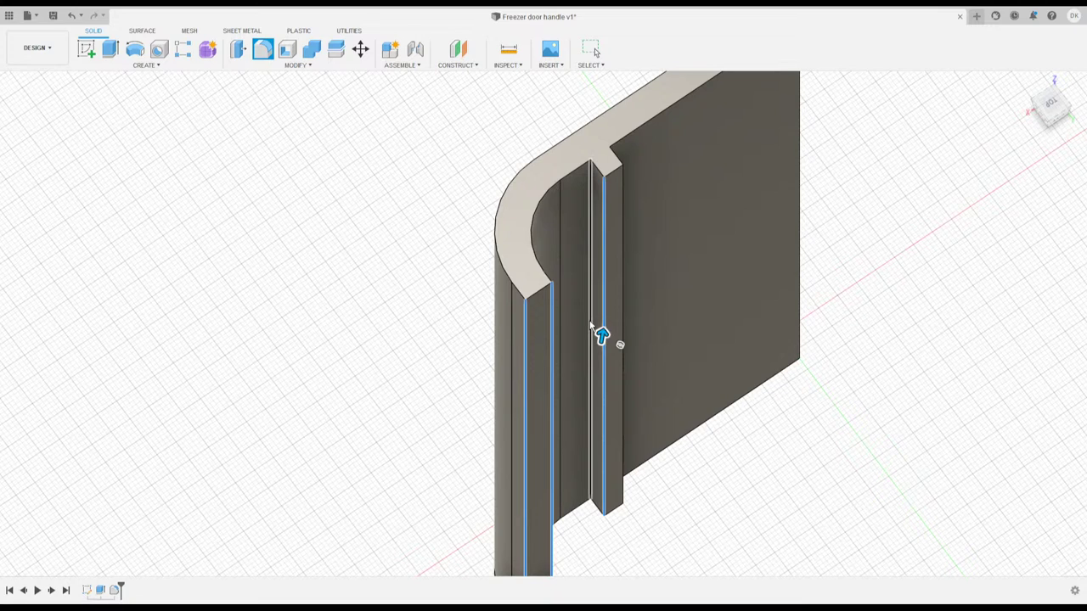
Select the inner channel edge, the handle's far end edge and its top face for the fillet.
left_click(591, 326)
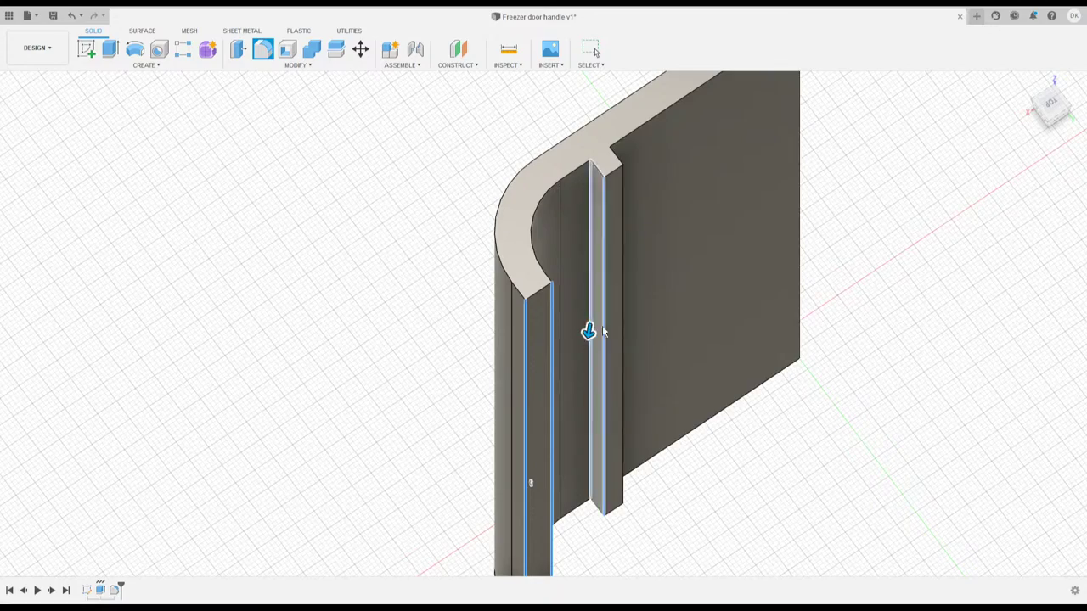
middle_click_drag(802, 397, 727, 404)
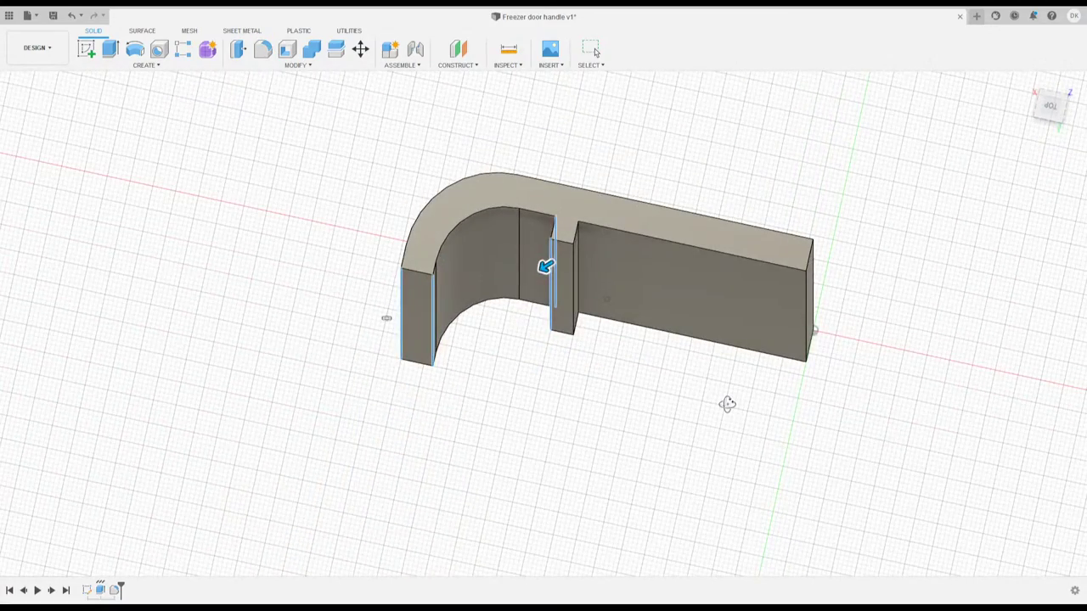
key("f")
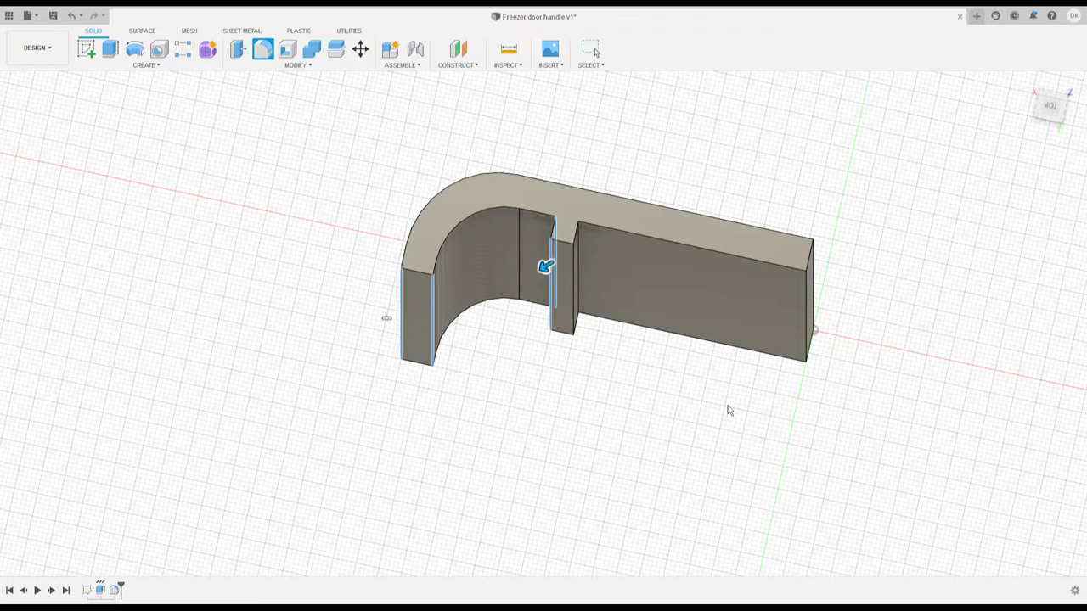
left_click(814, 263)
left_click(572, 192)
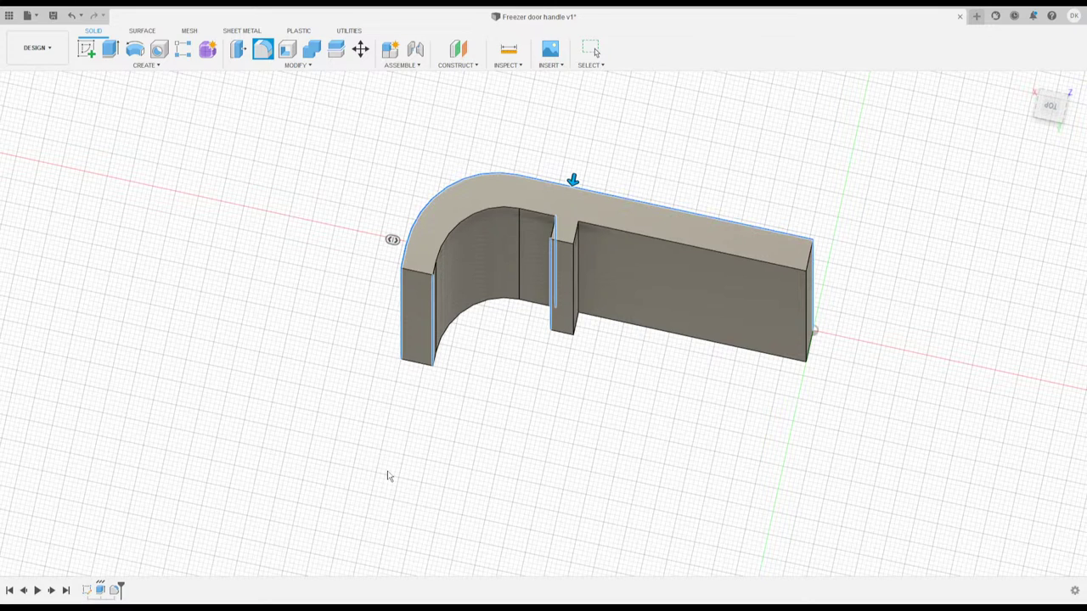
Orbit around the handle to check the fillet selection, ending on an elevated view of the curled top.
middle_click_drag(400, 456, 509, 440, "shift")
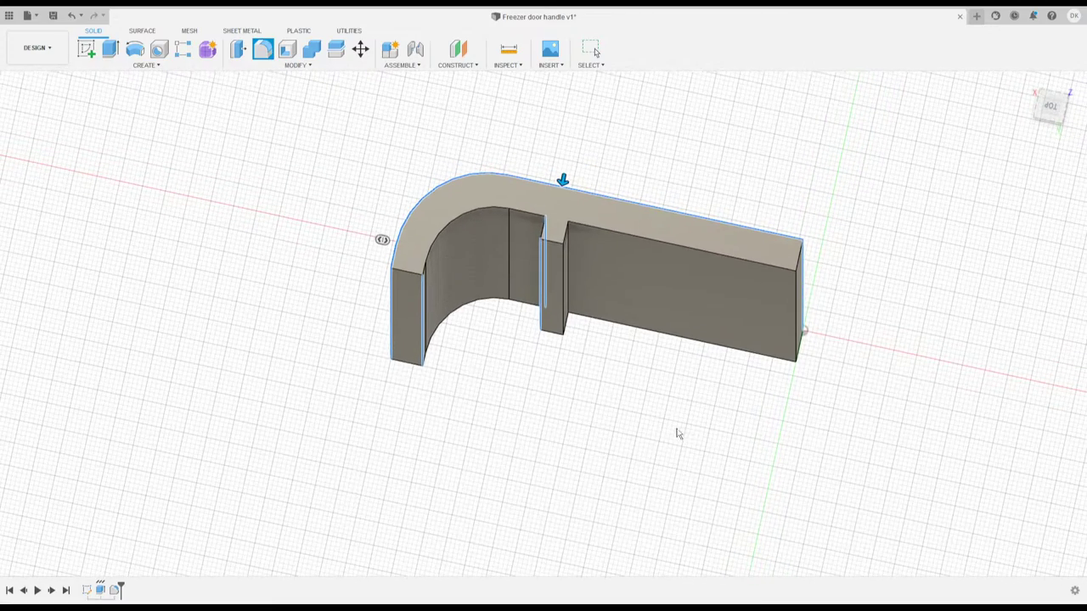
mouse_move(677, 434)
middle_mouse_down("shift")
mouse_move(694, 432)
mouse_move(665, 435)
middle_mouse_up("shift")
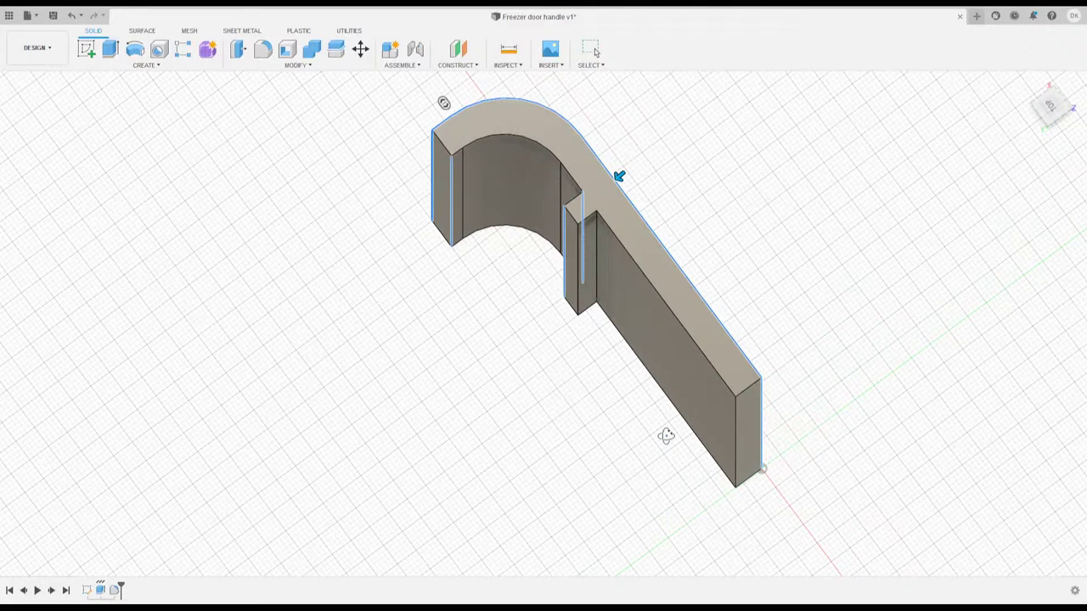
key("f")
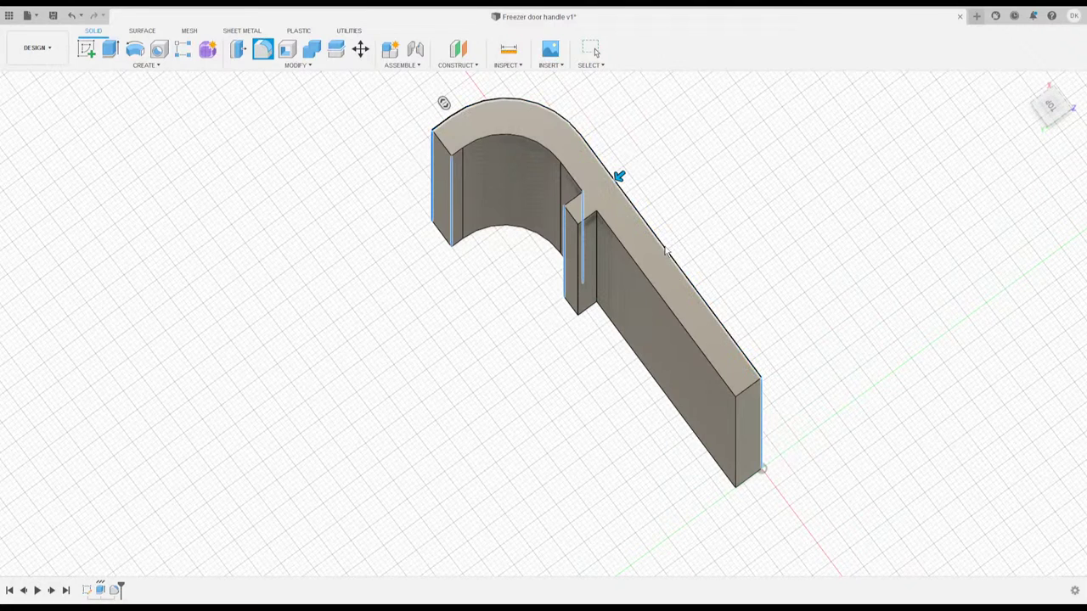
middle_click_drag(444, 376, 623, 223, "shift")
key("f")
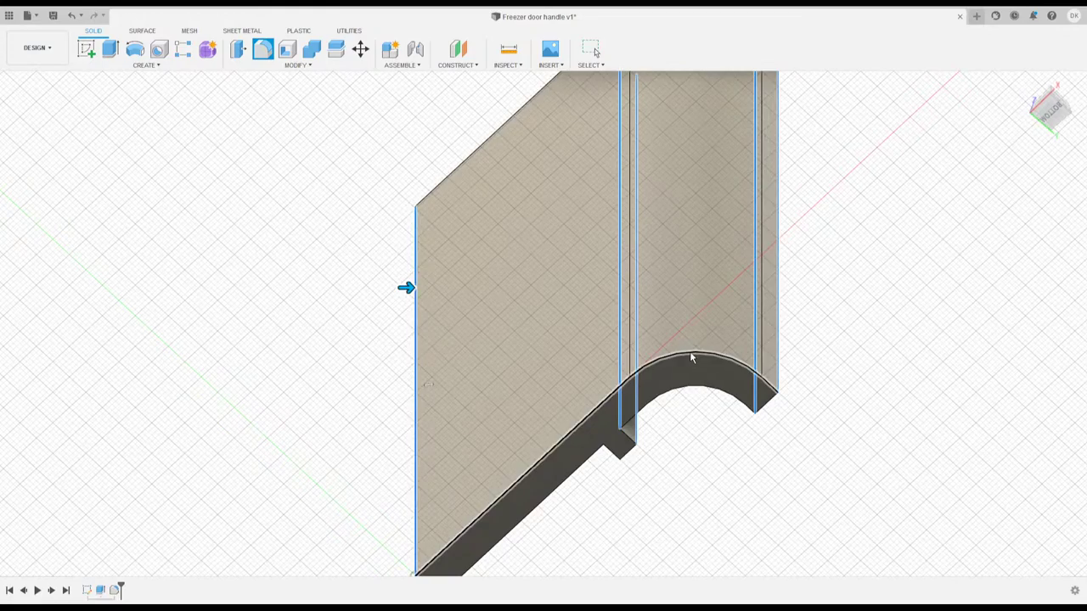
key("Escape")
middle_click_drag(841, 444, 770, 415, "shift")
key("f")
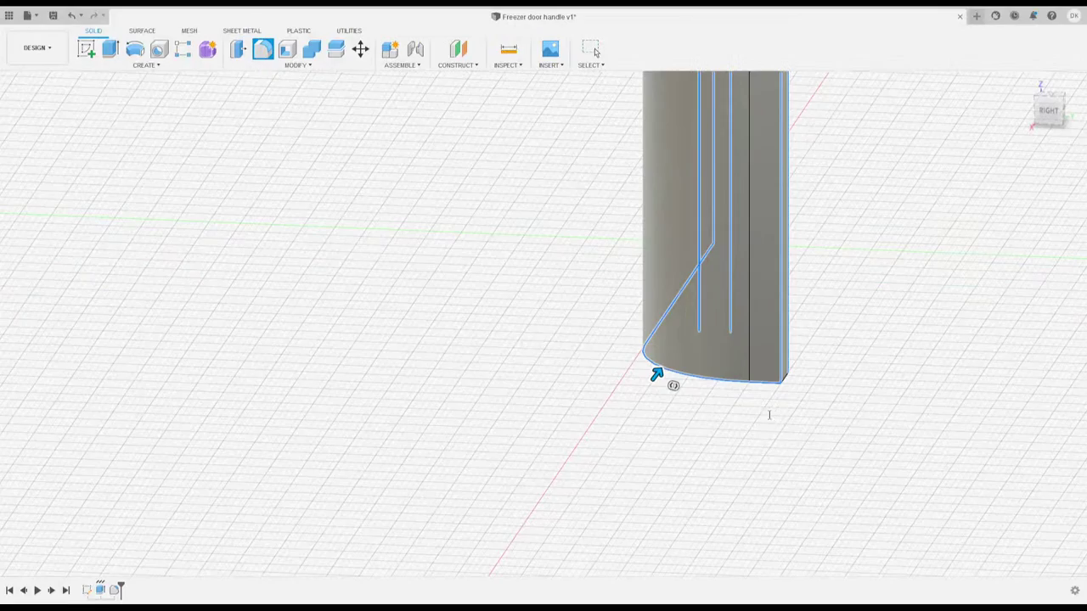
scroll(670, 440, "down", 5)
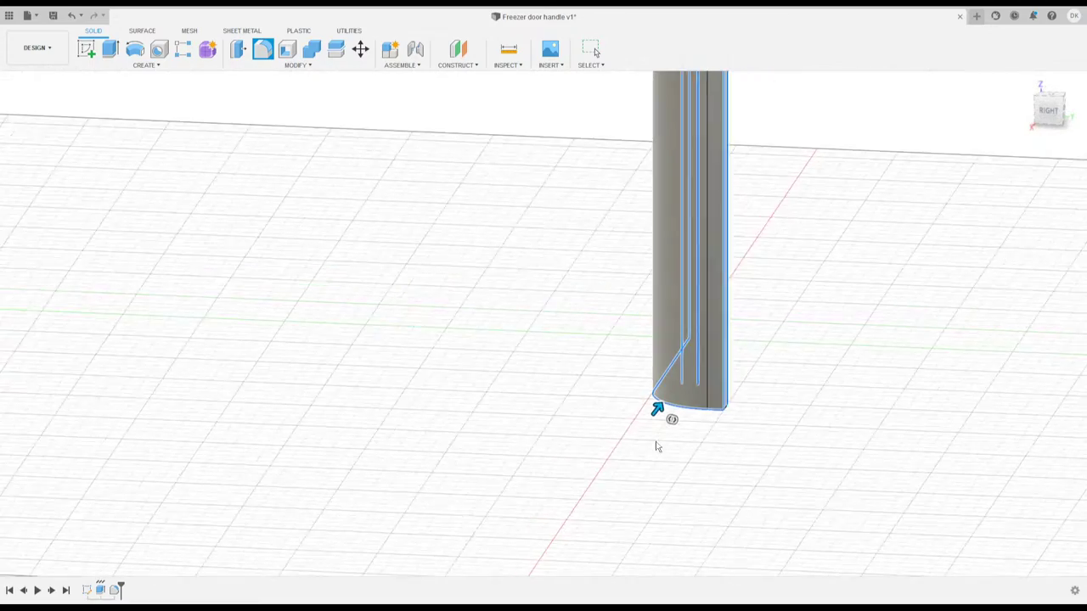
middle_click_drag(730, 303, 610, 341, "shift")
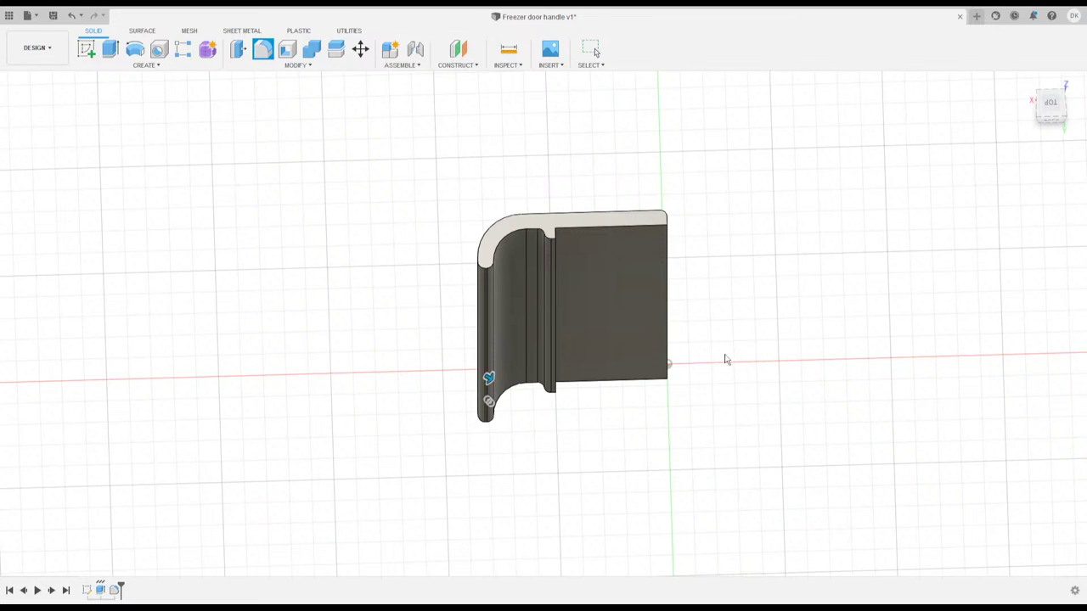
Commit the fillet to the selected grip lip and channel edges.
key("Escape")
Orbit the filleted handle through several oblique angles, ending on a straight front view.
middle_click_drag(860, 348, 801, 354)
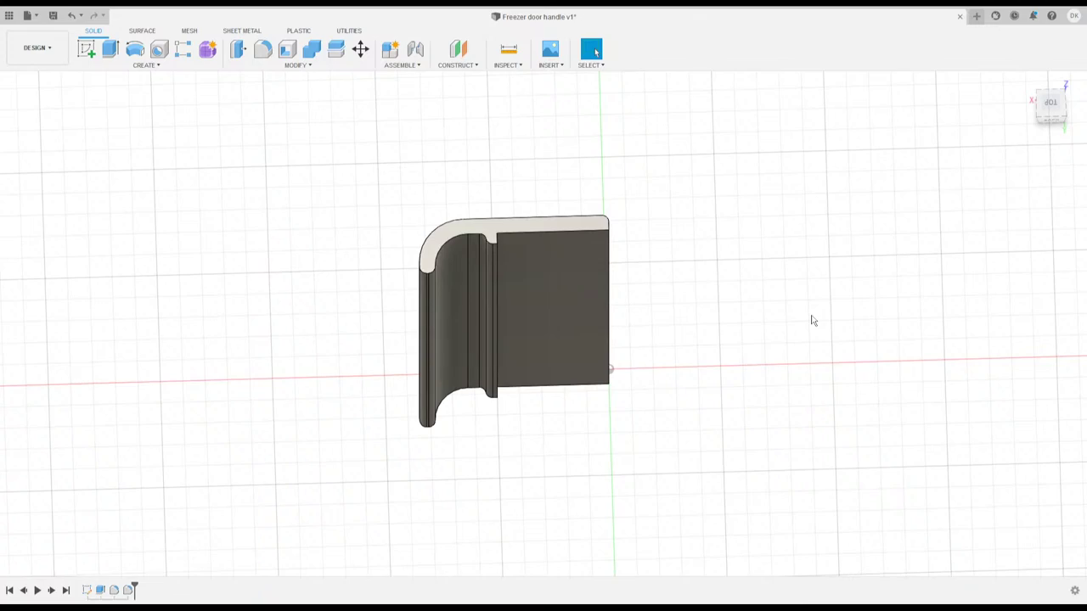
middle_click_drag(837, 308, 688, 323, "shift")
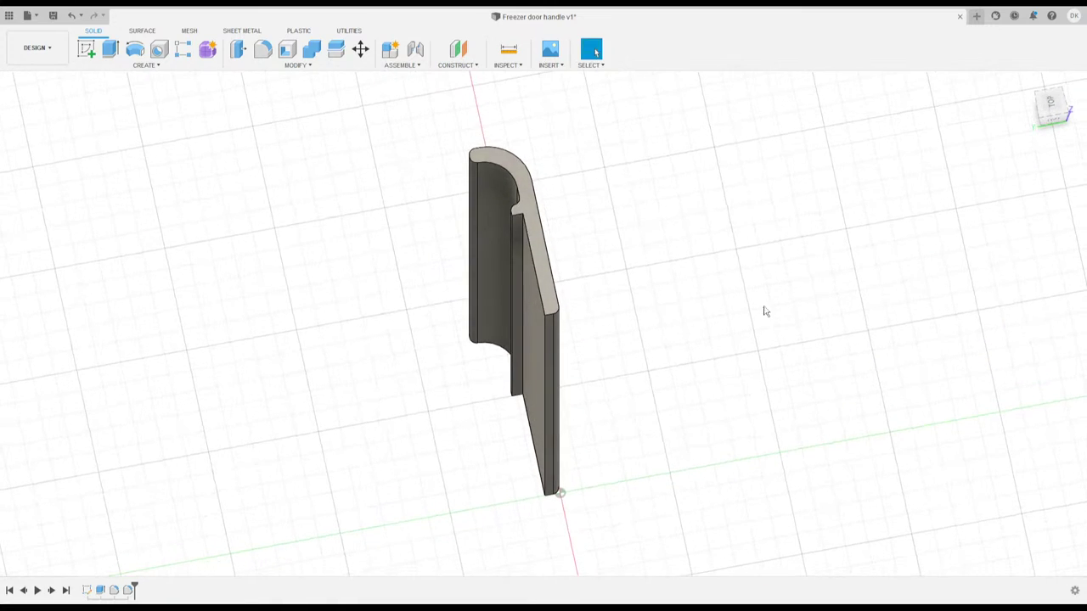
middle_click_drag(764, 312, 781, 294, "shift")
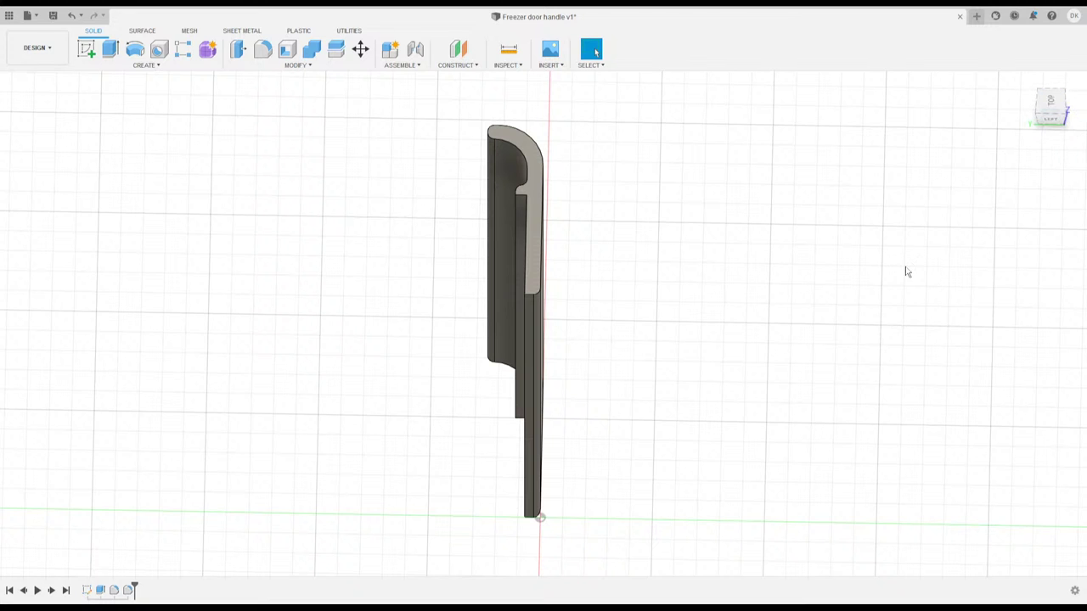
mouse_move(906, 272)
middle_mouse_down("shift")
mouse_move(903, 289)
mouse_move(903, 257)
mouse_move(884, 263)
mouse_move(905, 262)
middle_mouse_up("shift")
middle_click_drag(497, 365, 398, 353, "shift")
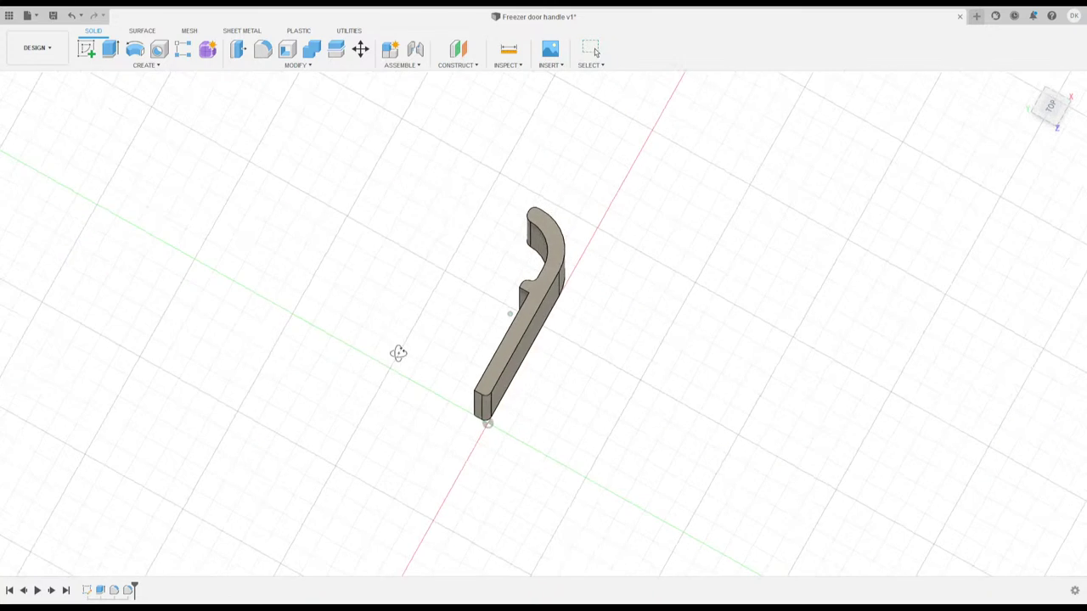
middle_click_drag(660, 342, 806, 206, "shift")
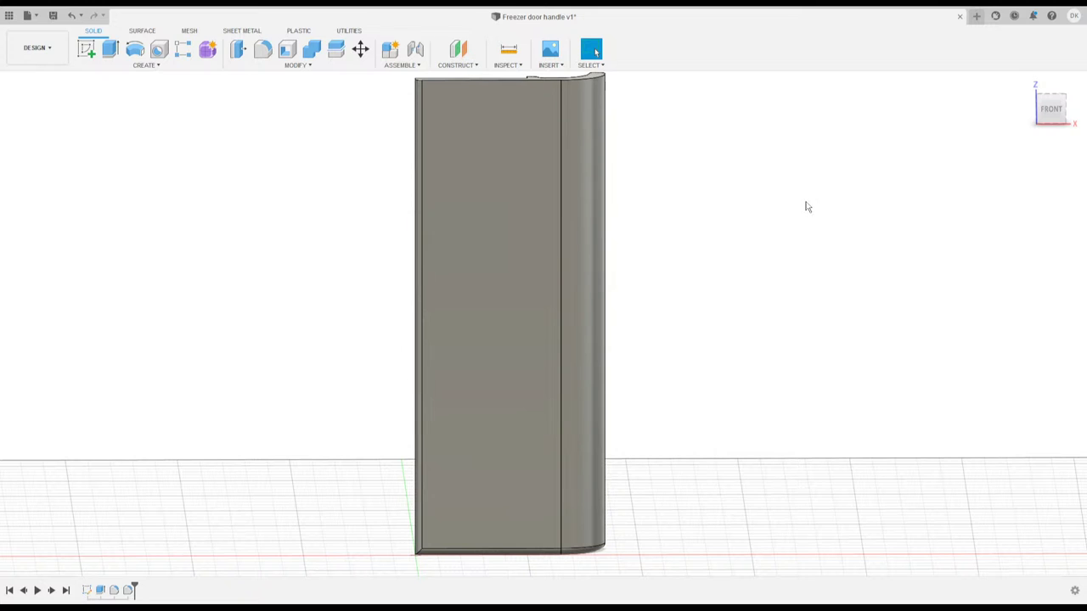
Snap to the FRONT view and start a new sketch on the handle's front face.
left_click(1050, 109)
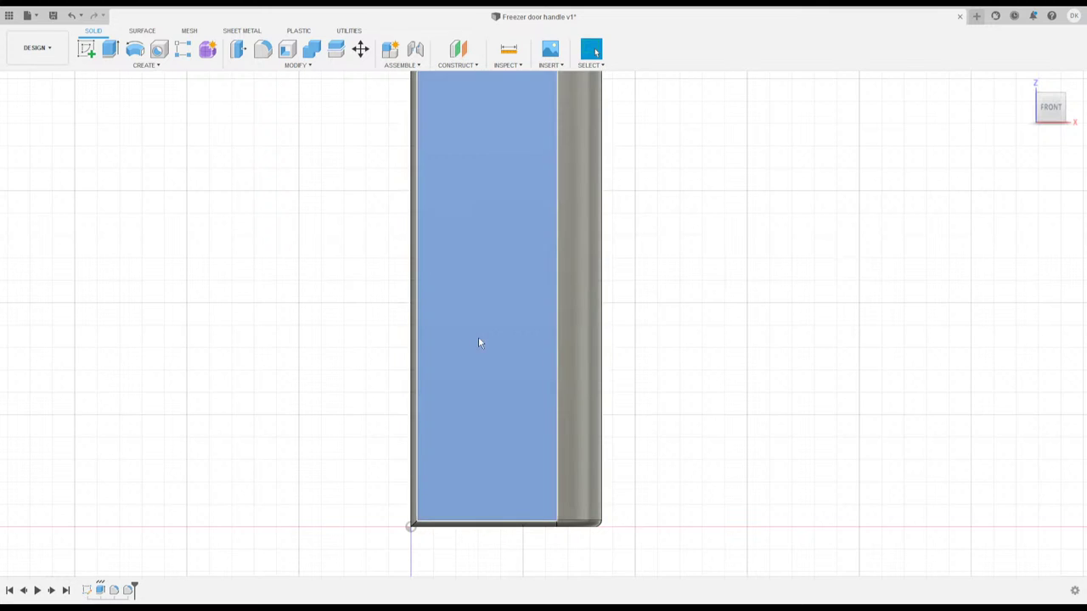
left_click(478, 338)
left_click(85, 49)
left_click(531, 249)
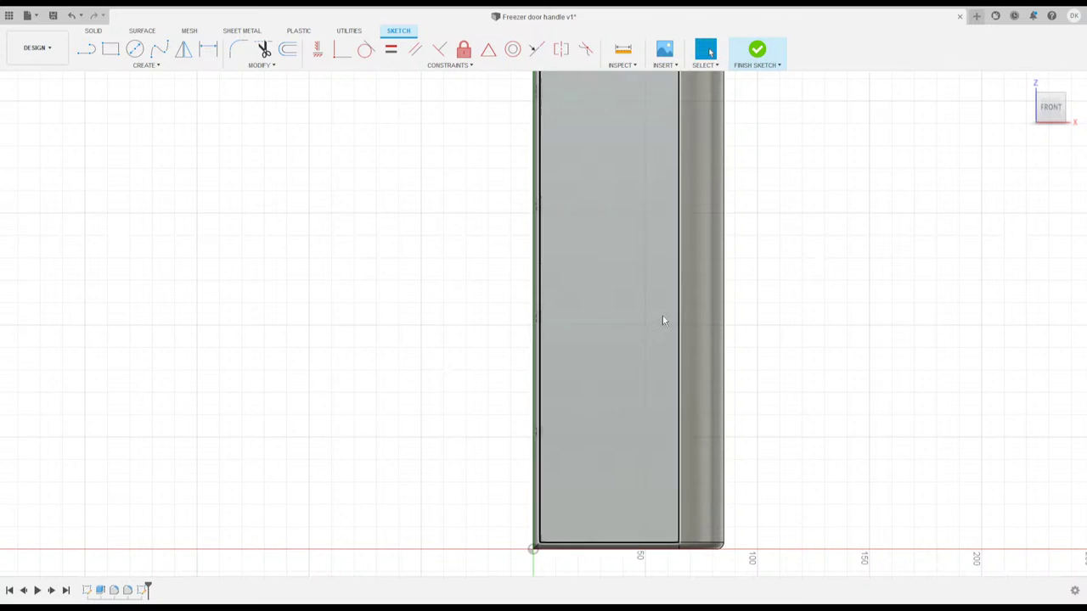
scroll(784, 233, "down", 1)
scroll(784, 234, "down", 1)
scroll(781, 232, "up", 1)
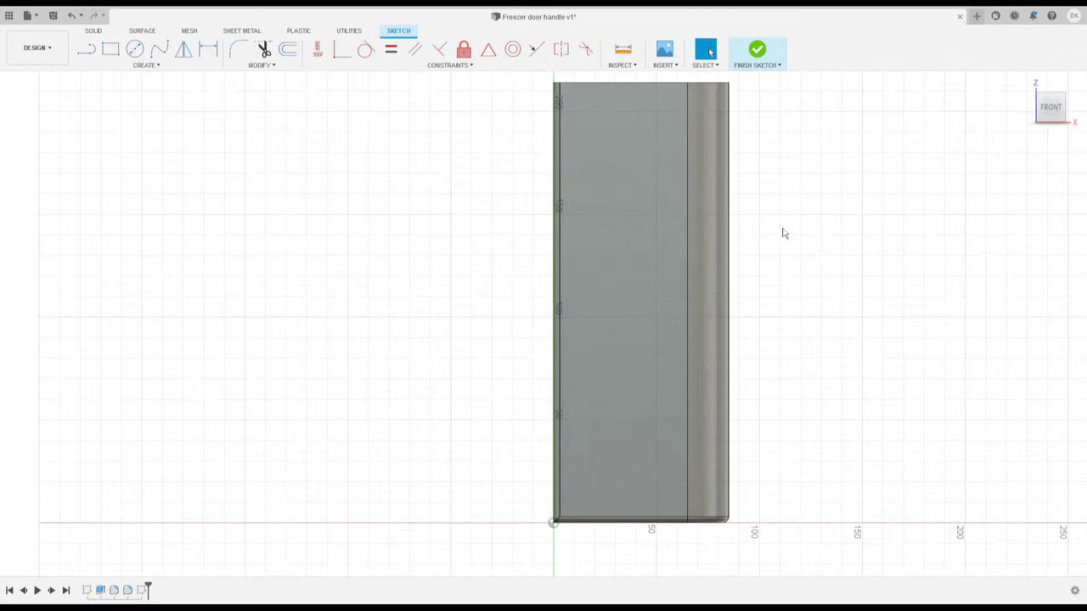
middle_click_drag(814, 226, 708, 238)
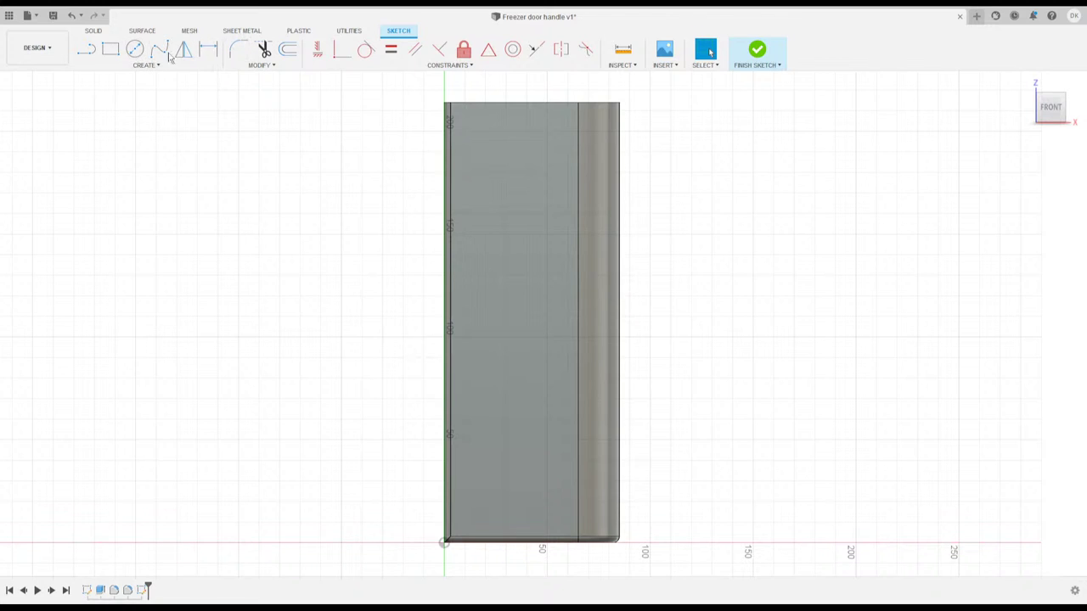
Draw a circle at the upper screw-hole position on the front face.
left_click(136, 51)
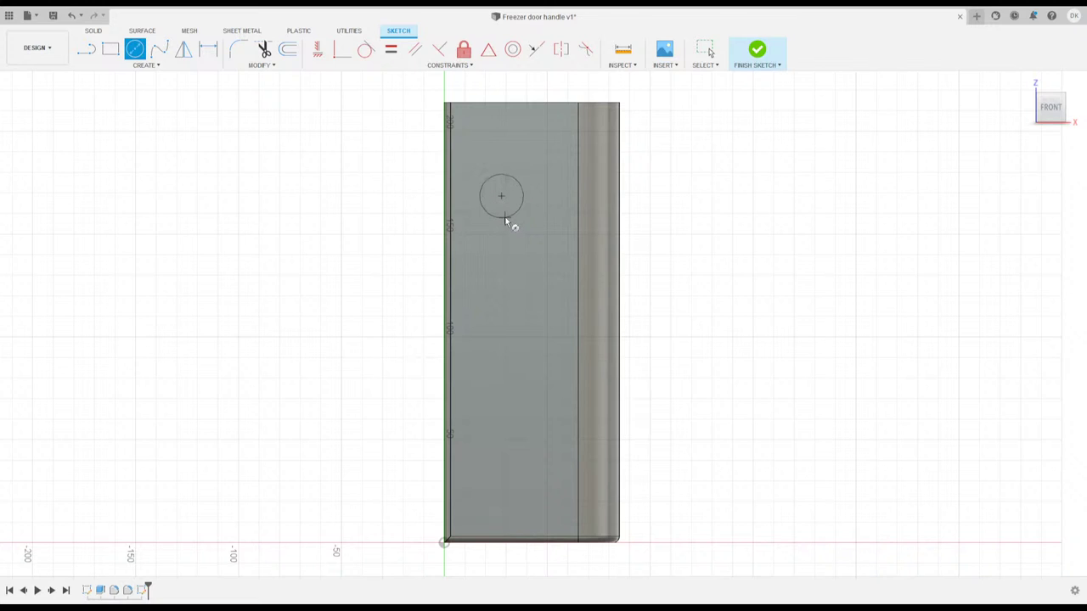
left_click(506, 223)
left_click(506, 221)
key("Escape")
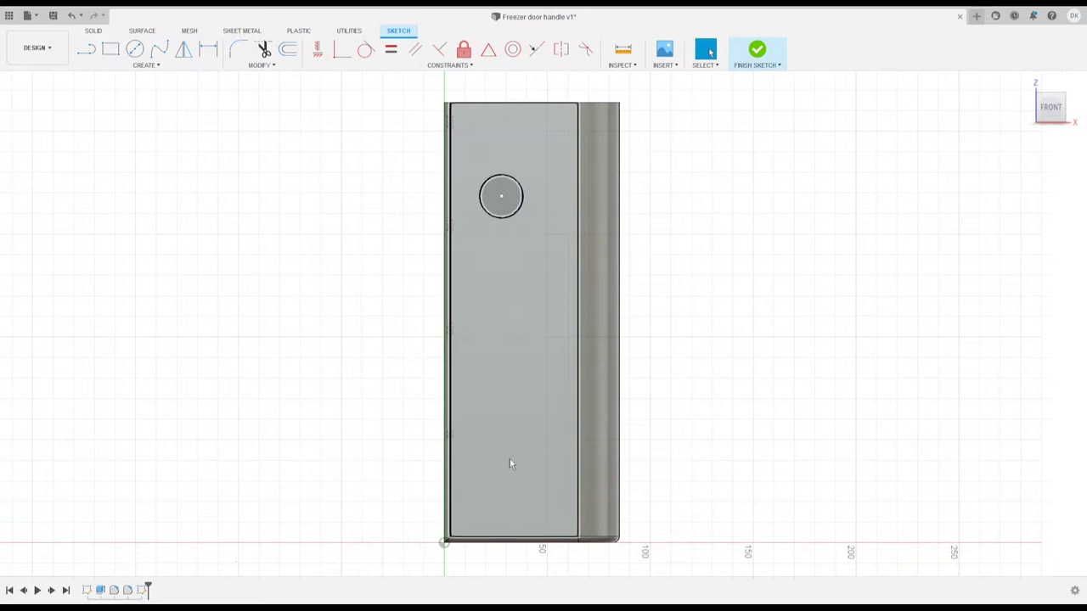
Draw a larger circle near the bottom of the face with a smaller concentric circle inside it.
left_click(135, 48)
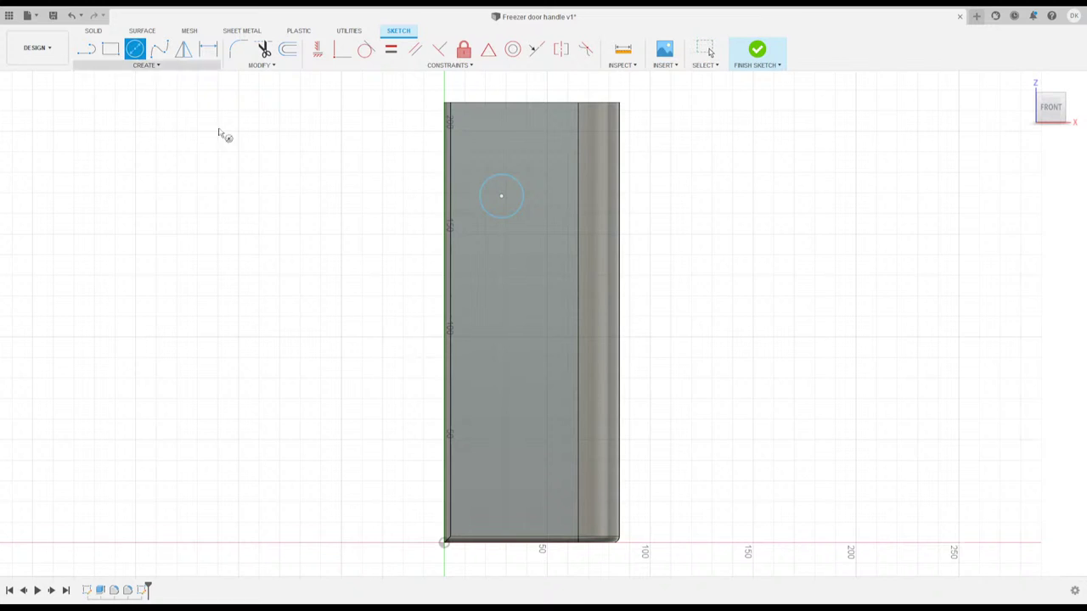
left_click(503, 426)
left_click(510, 456)
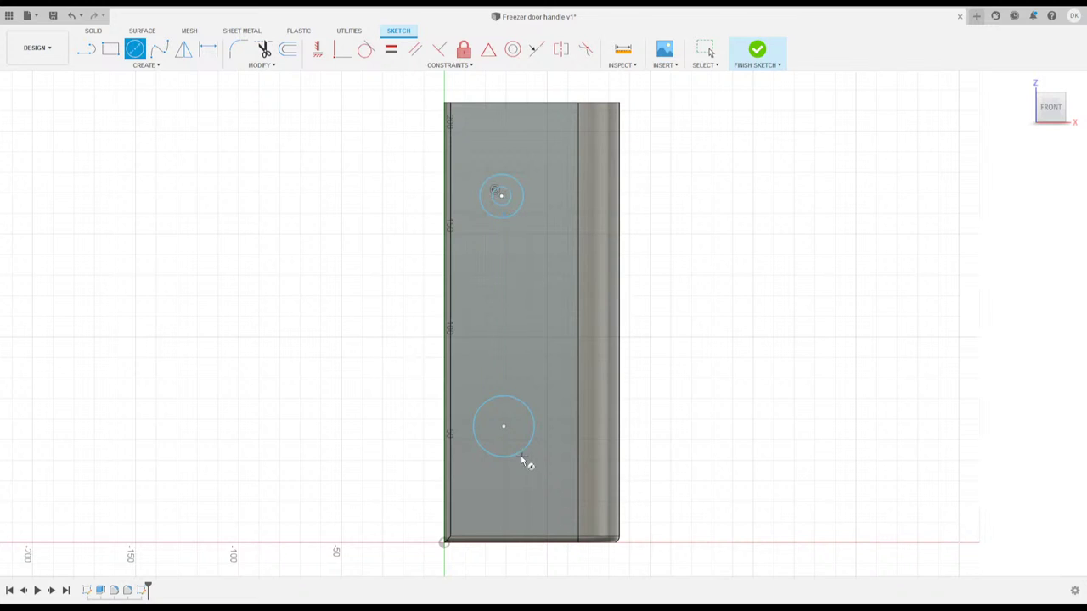
left_click(504, 425)
left_click(504, 442)
key("Escape")
left_click(208, 49)
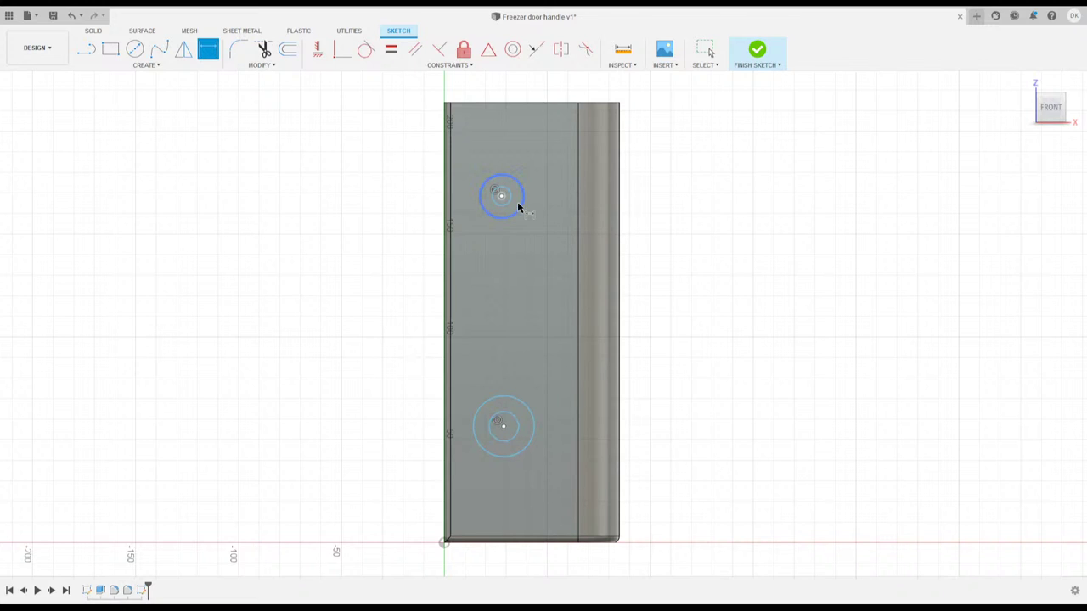
Dimension the upper pair: 10 mm outer diameter and 5 mm inner diameter.
left_click(519, 209)
left_click(543, 212)
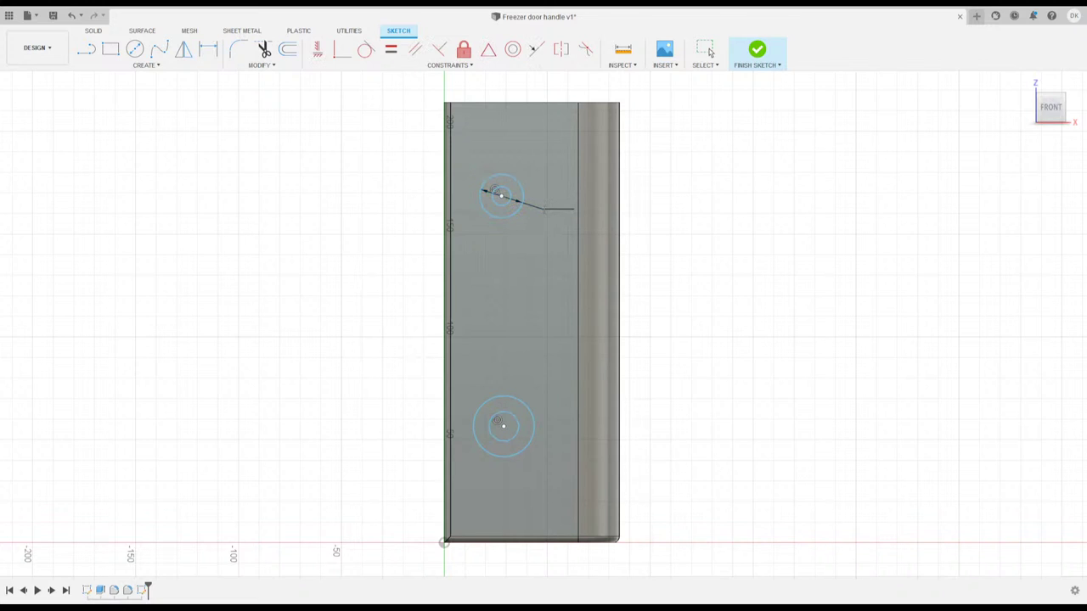
key("d")
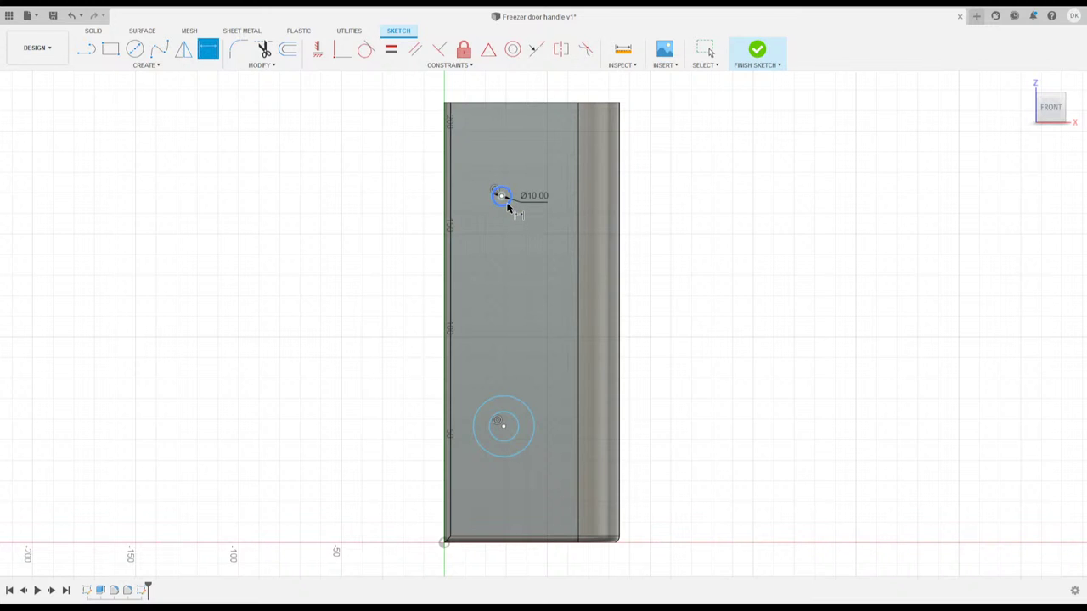
scroll(504, 197, "down", 2)
scroll(502, 191, "up", 8)
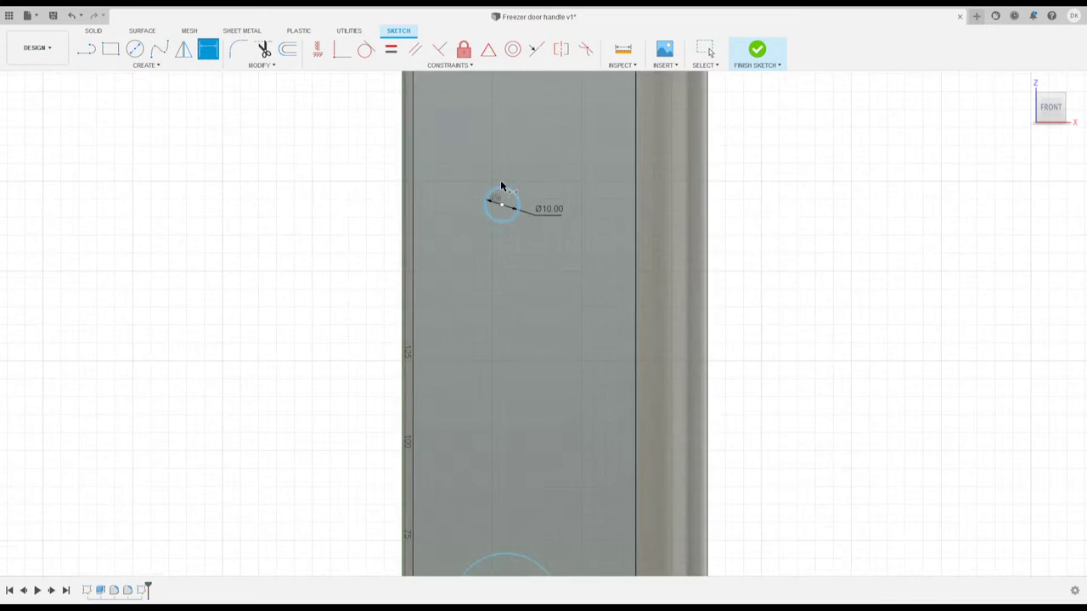
scroll(543, 286, "up", 10)
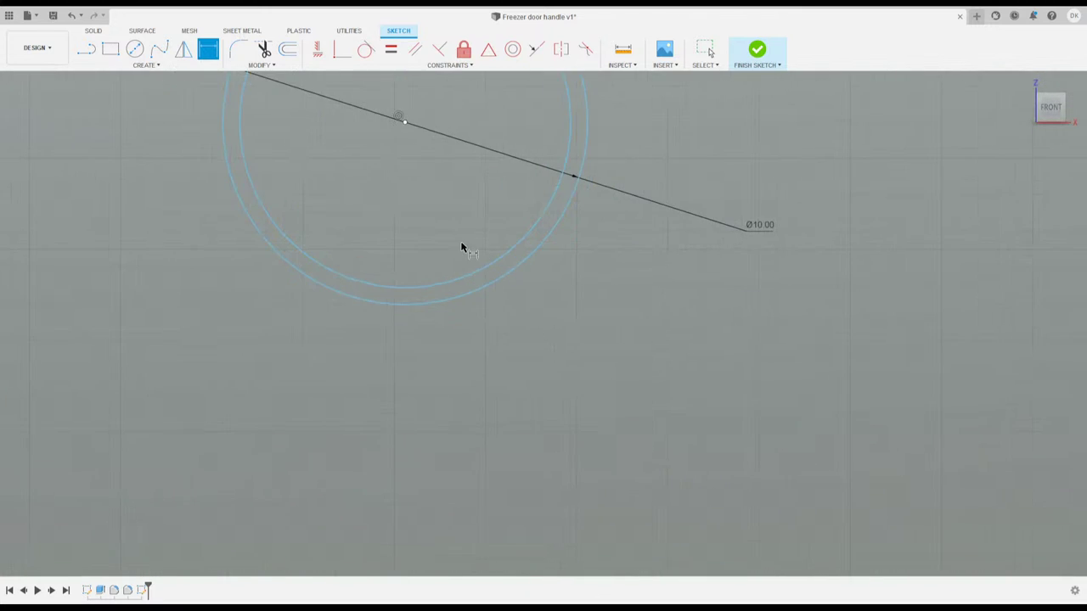
left_click(479, 289)
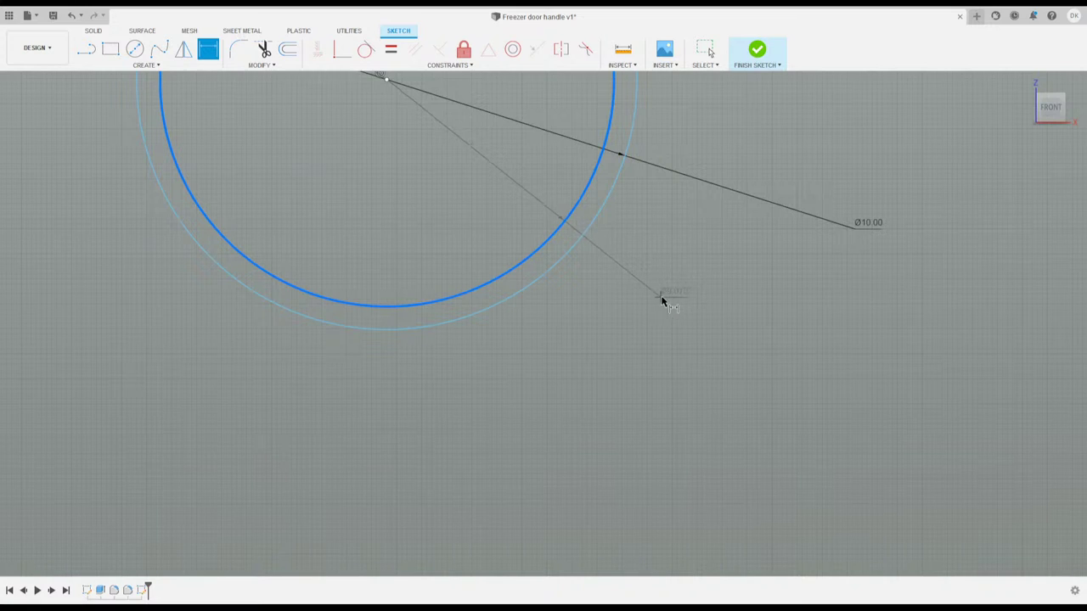
left_click(763, 102)
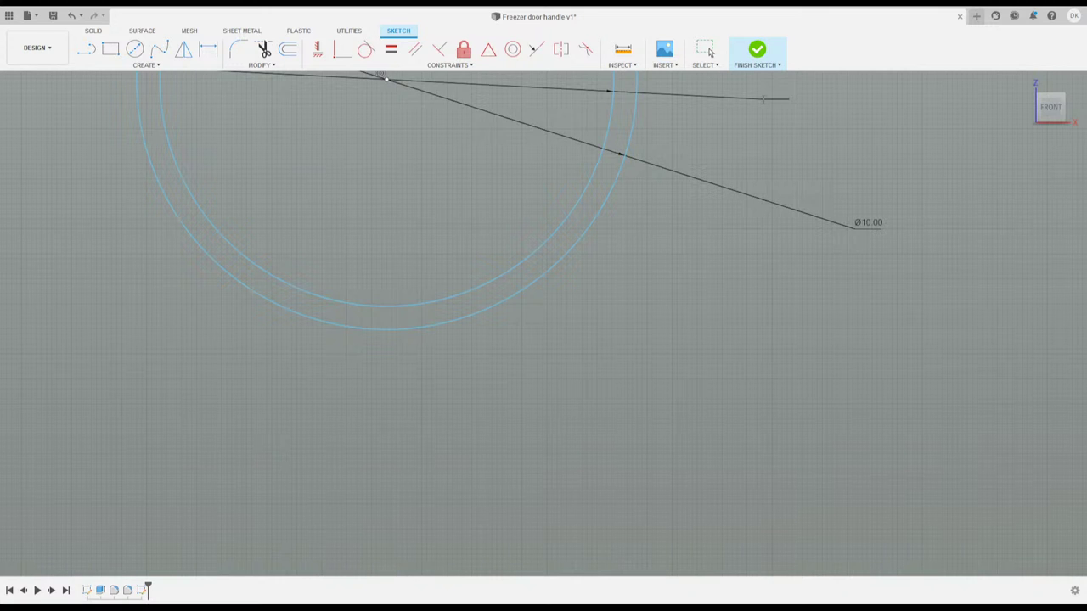
key("Return")
Dimension the lower pair: 5 mm inner diameter and 10 mm outer diameter.
scroll(681, 211, "up", 3)
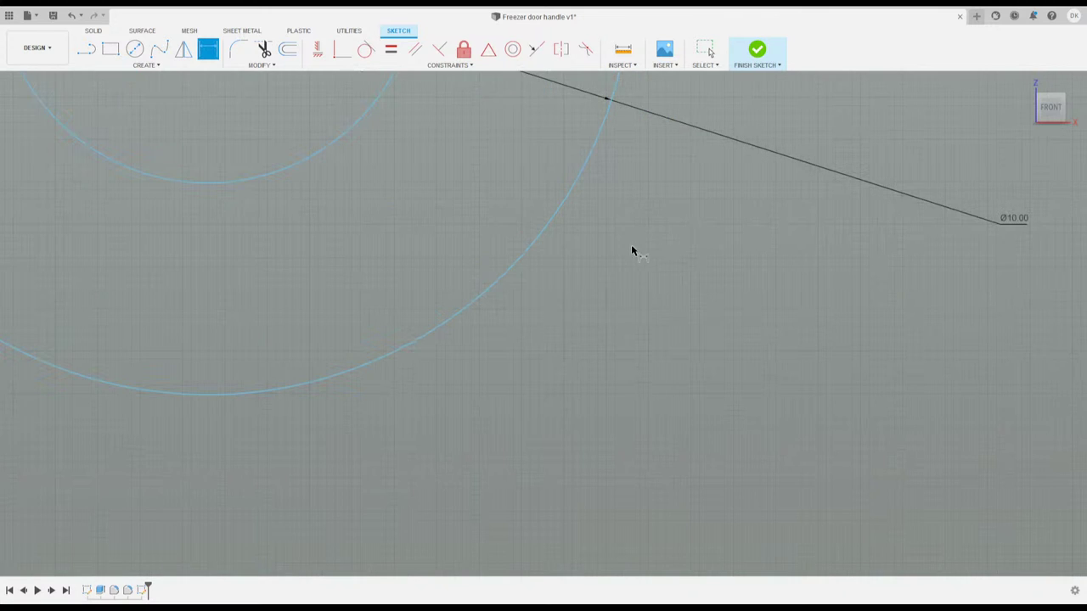
scroll(633, 247, "down", 4)
scroll(438, 289, "down", 6)
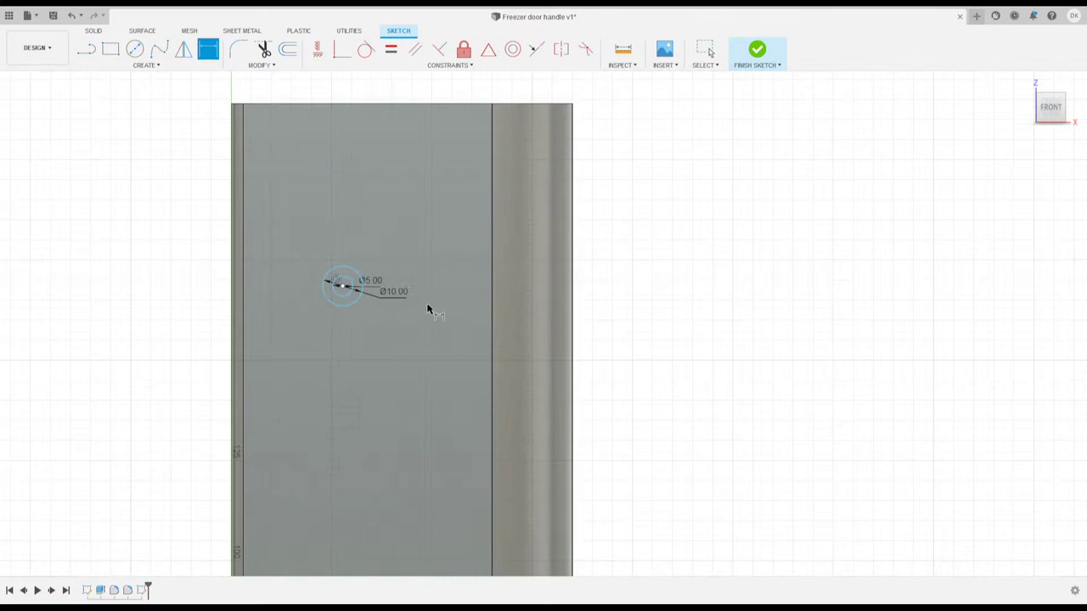
middle_click_drag(405, 324, 435, 171)
scroll(441, 279, "down", 2)
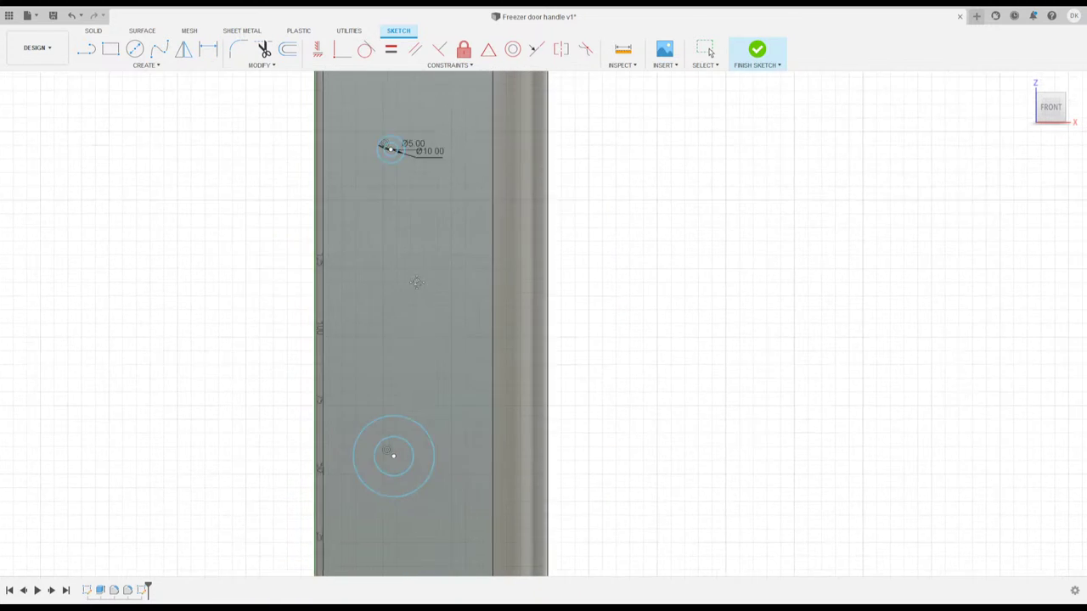
middle_click_drag(420, 466, 429, 377)
left_click(421, 372)
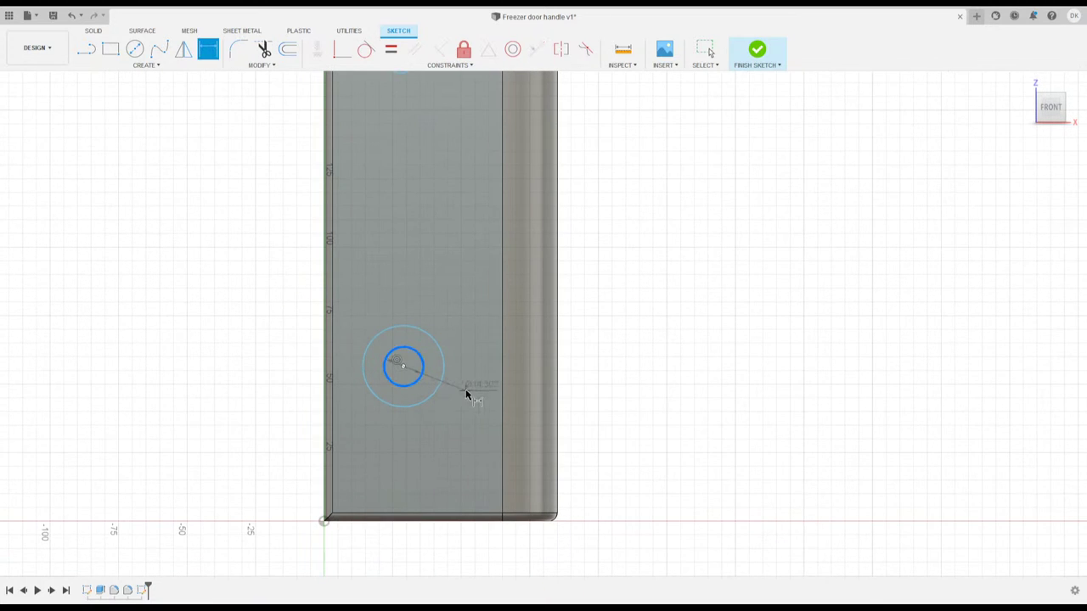
left_click(469, 393)
type("5")
key("Return")
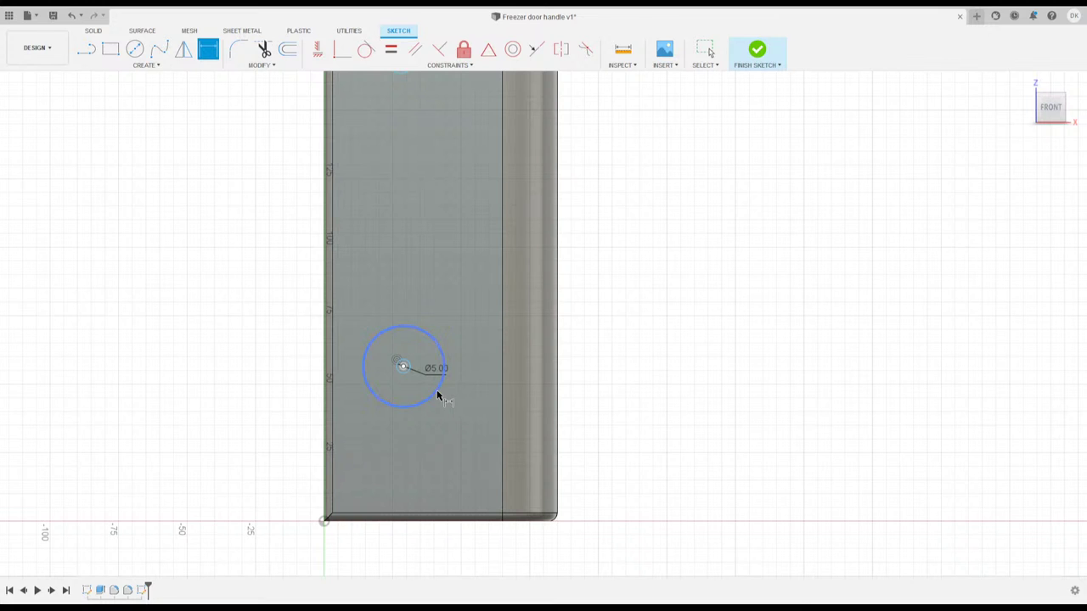
left_click(440, 394)
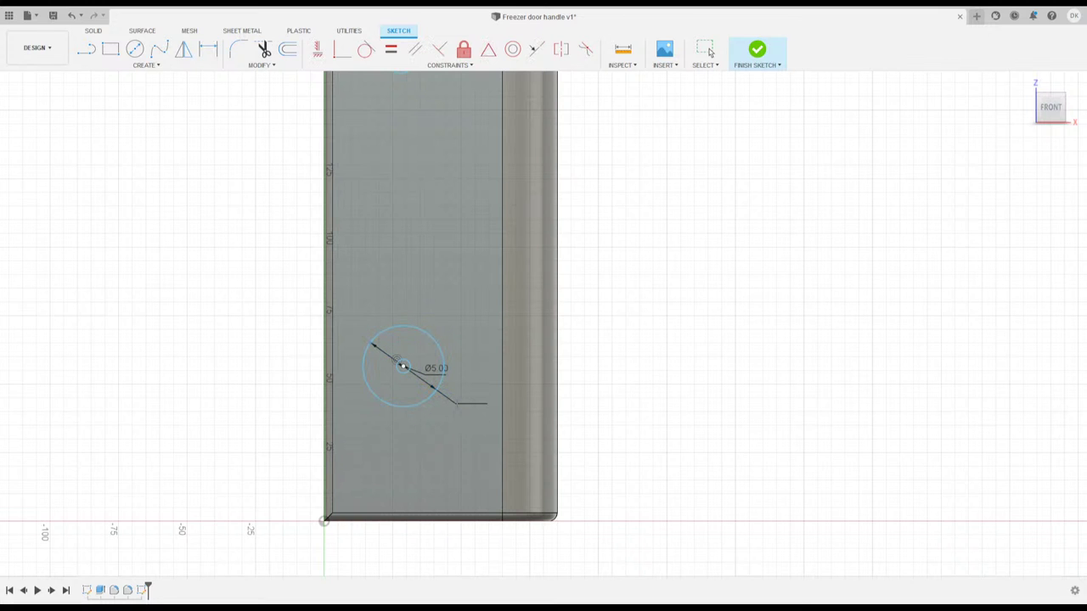
key("Return")
key("d")
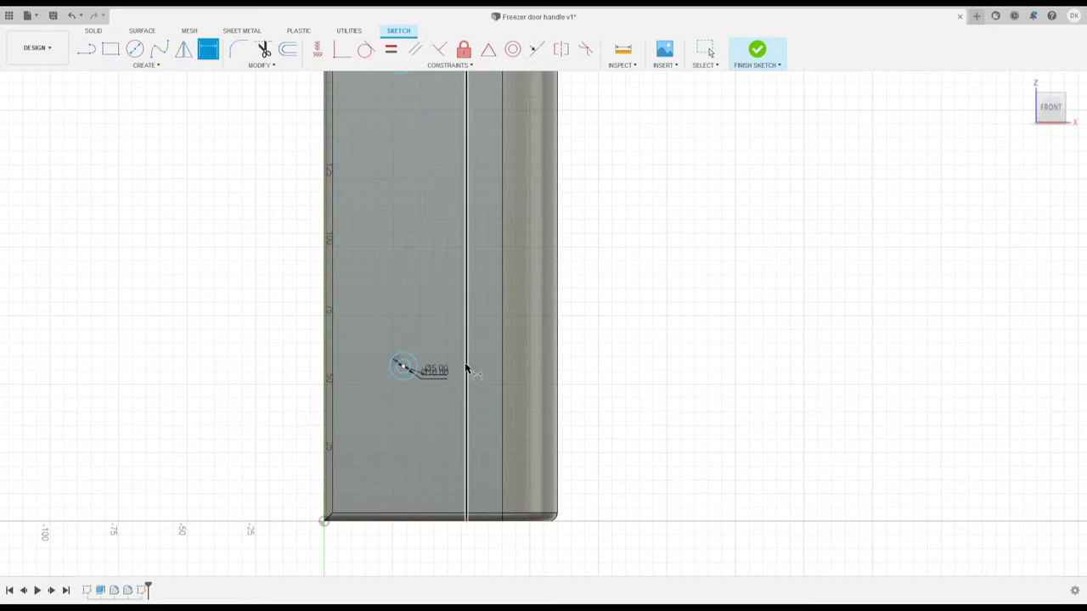
Pan and zoom to frame both dimensioned circle pairs and the handle's bottom edge.
scroll(412, 272, "down", 2)
middle_click_drag(432, 209, 436, 287)
scroll(437, 286, "down", 1)
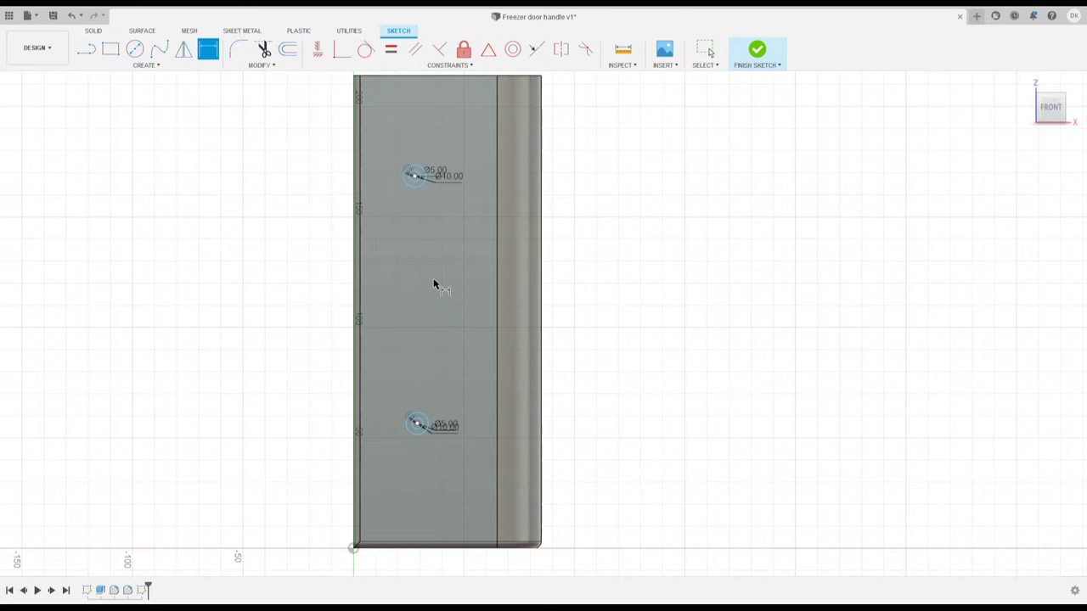
mouse_move(456, 236)
middle_mouse_down()
mouse_move(703, 313)
mouse_move(531, 340)
middle_mouse_up()
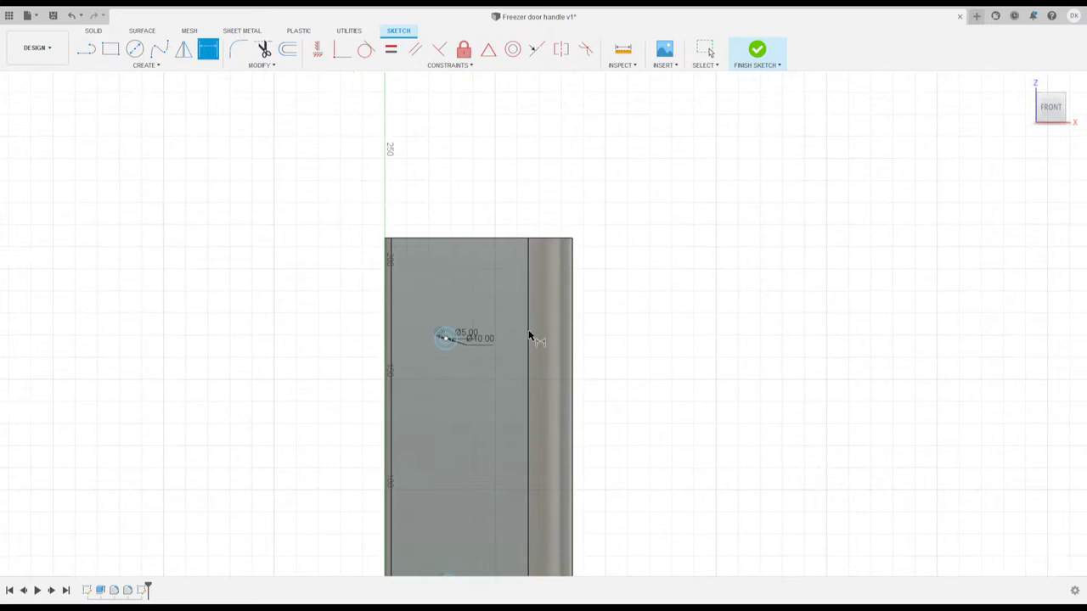
scroll(459, 314, "up", 3)
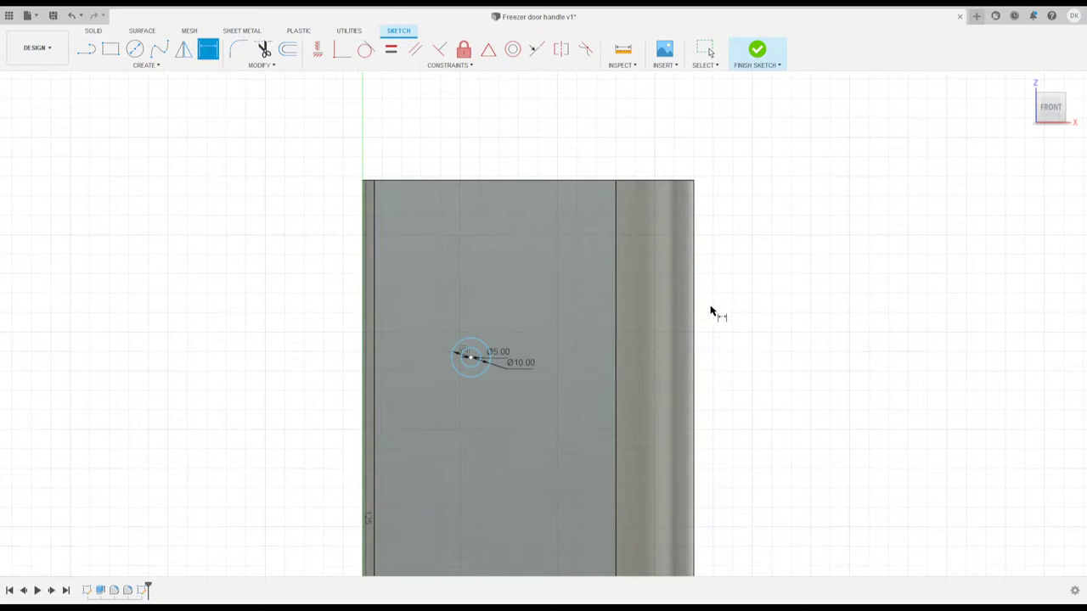
scroll(712, 401, "up", 2)
scroll(709, 406, "down", 3)
scroll(682, 424, "down", 2)
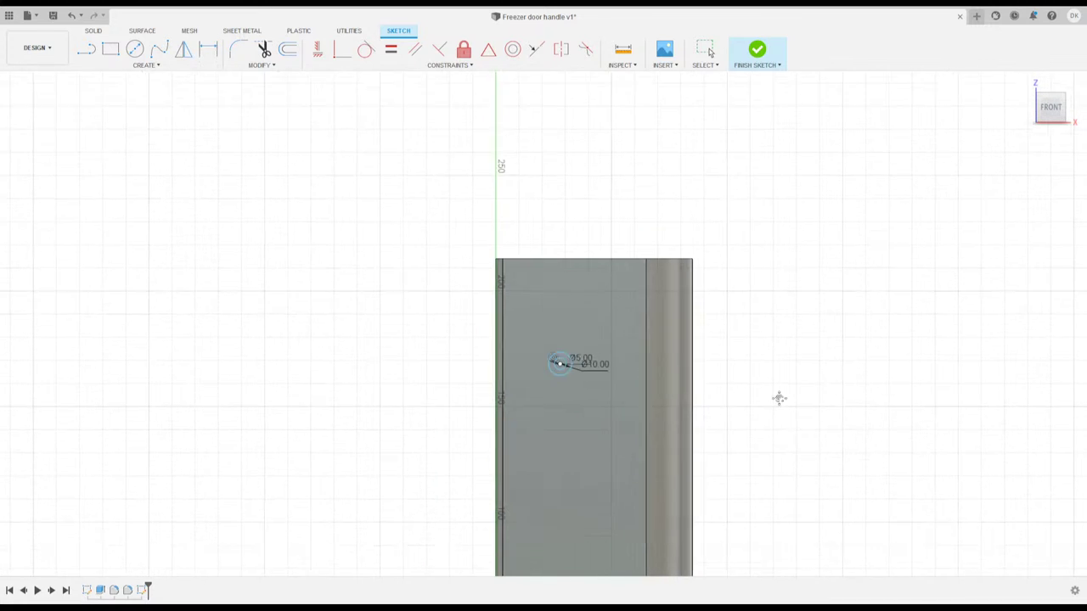
middle_click_drag(779, 395, 771, 135)
key("d")
scroll(585, 369, "up", 3)
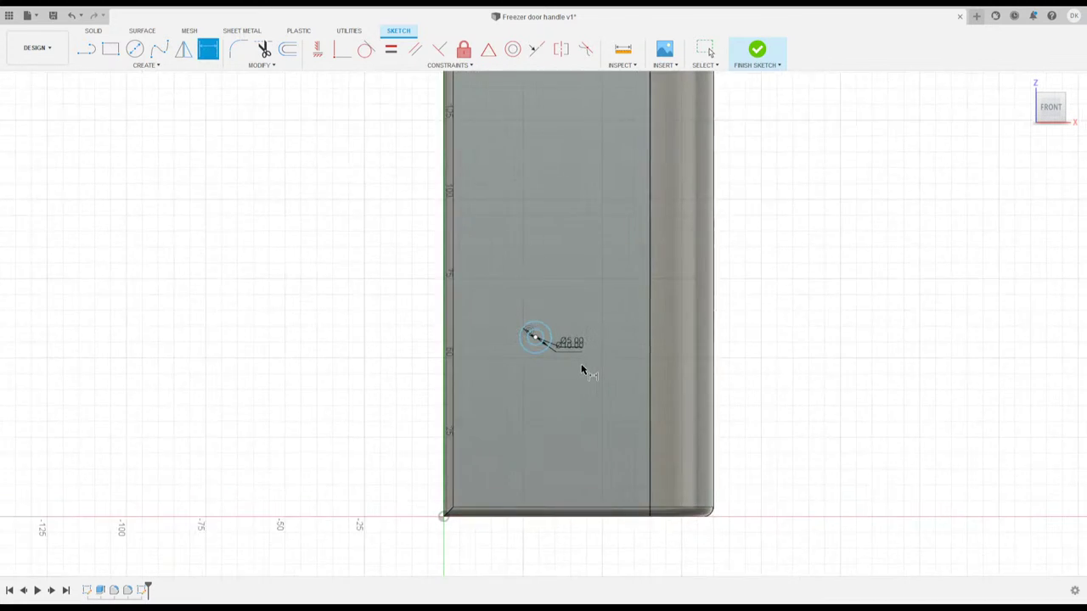
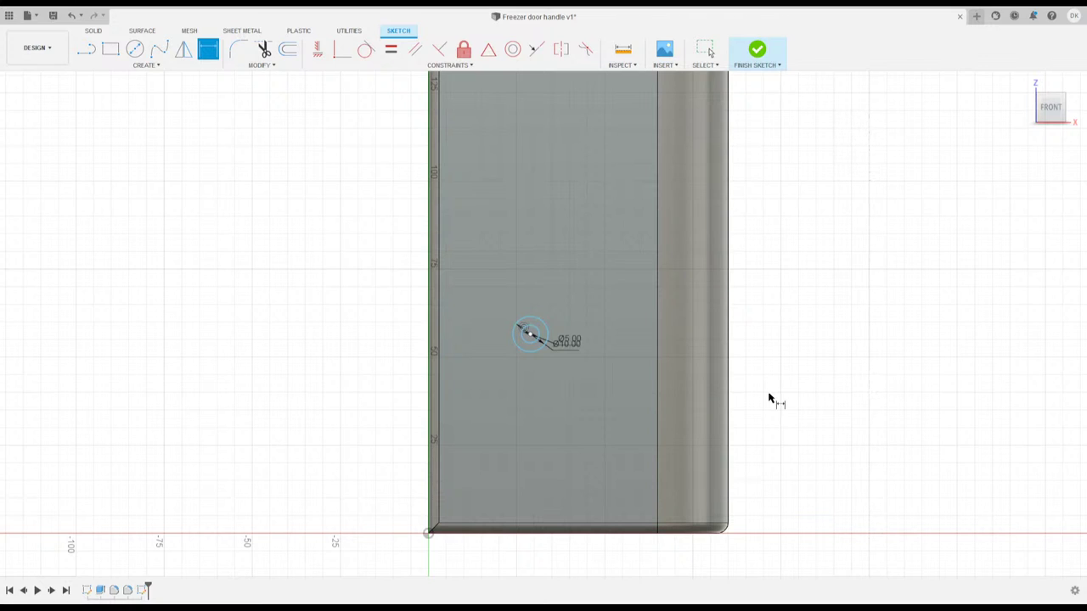
Dimension the lower hole's centre 44 mm above the bottom edge.
left_click(535, 535)
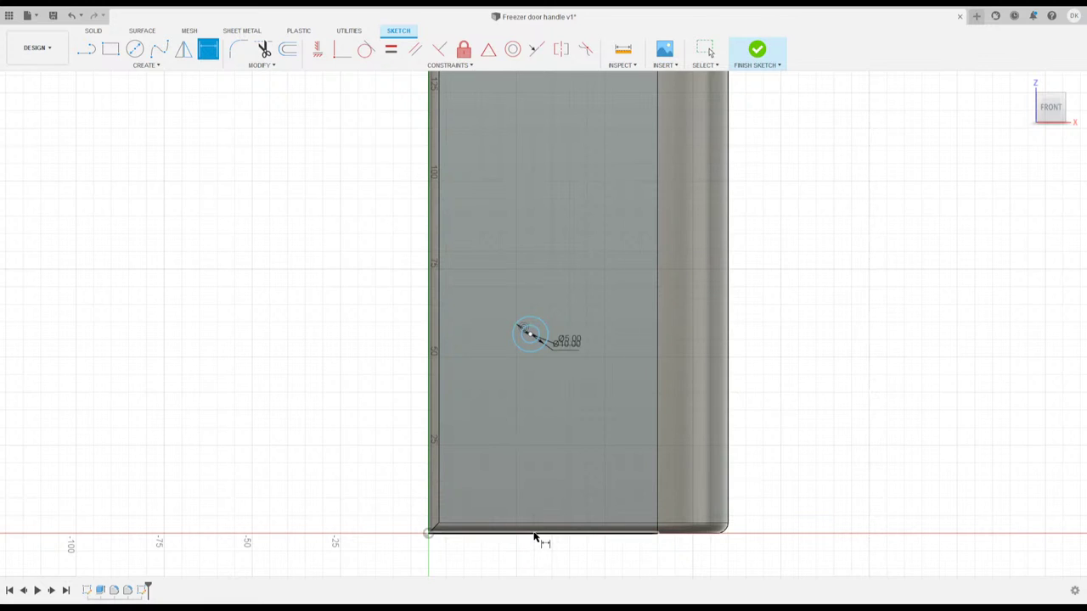
left_click(530, 336)
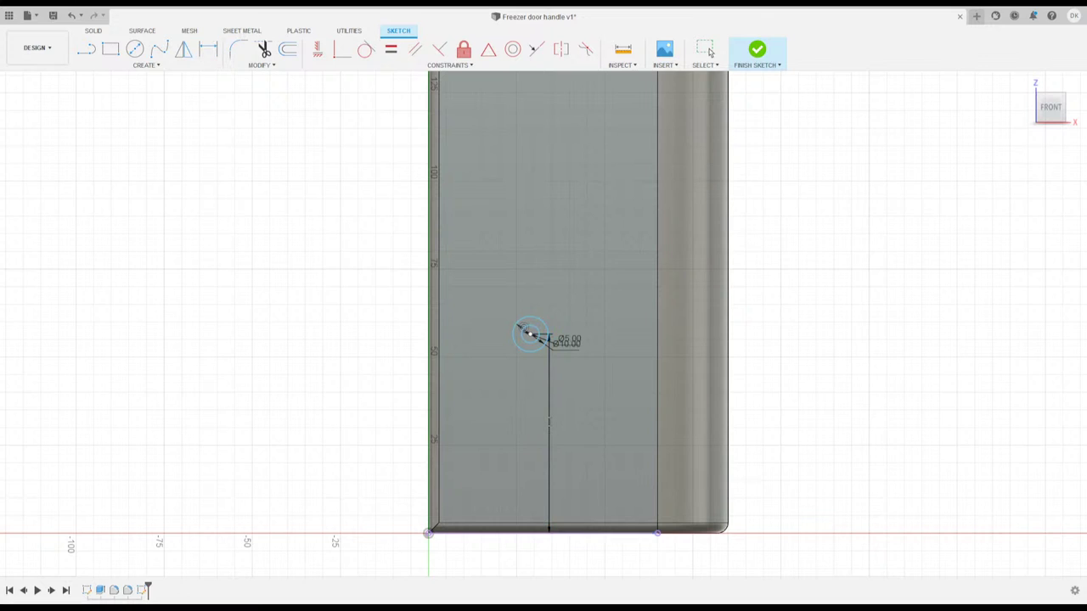
left_click(545, 424)
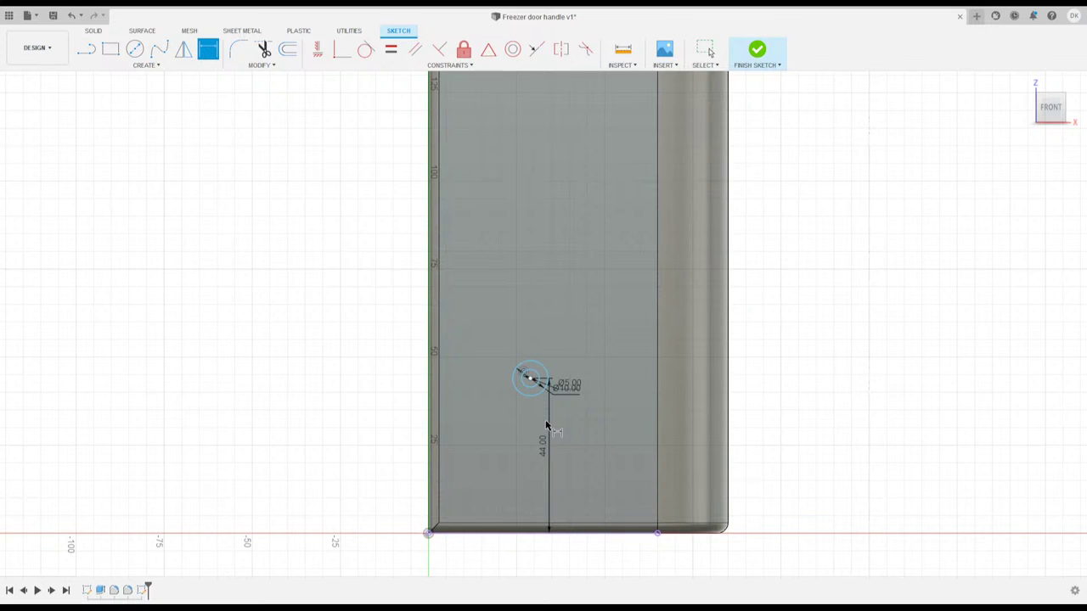
Dimension the lower hole 32.5 mm from the left edge and separate the Ø5 and Ø10 labels.
left_click(428, 393)
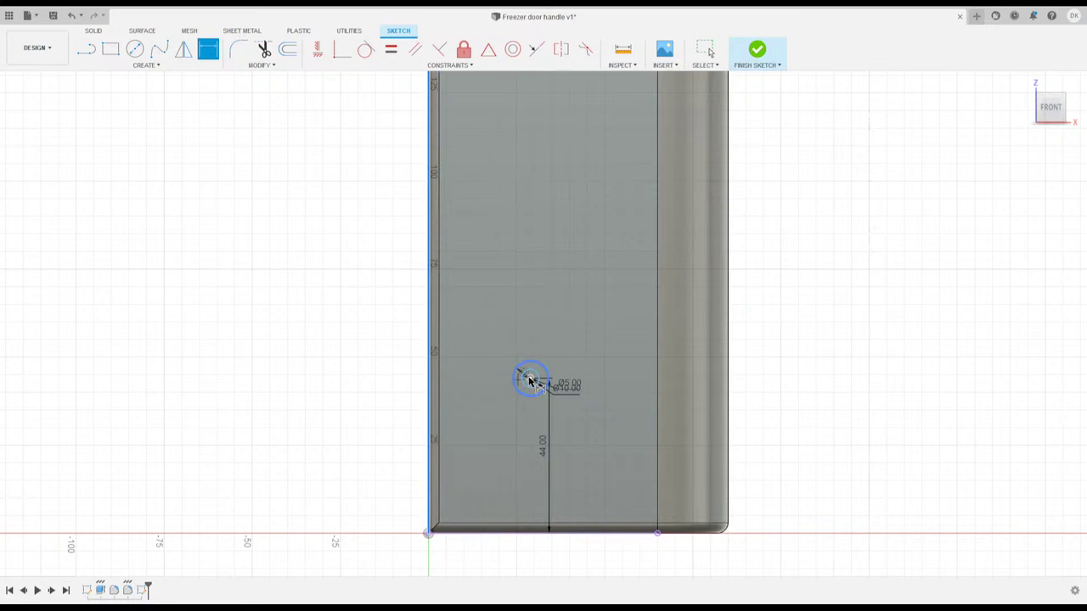
left_click(530, 381)
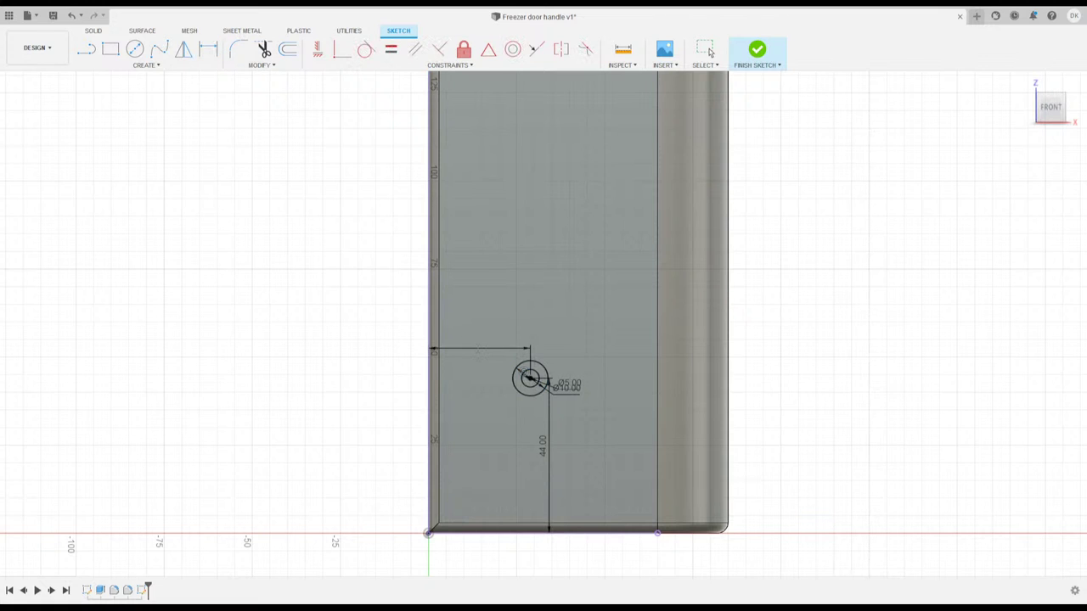
left_click(477, 349)
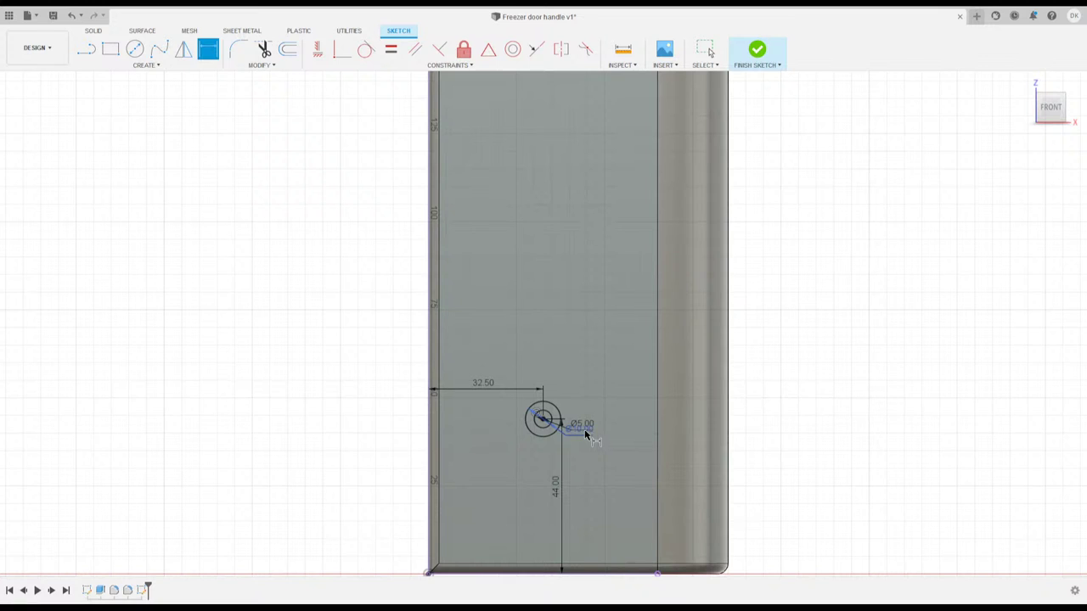
left_click_drag(589, 436, 586, 449)
left_click_drag(581, 409, 589, 401)
left_click_drag(589, 447, 582, 439)
Dimension the upper hole 124 mm above the lower hole, placing the dimension beside the part.
key("d")
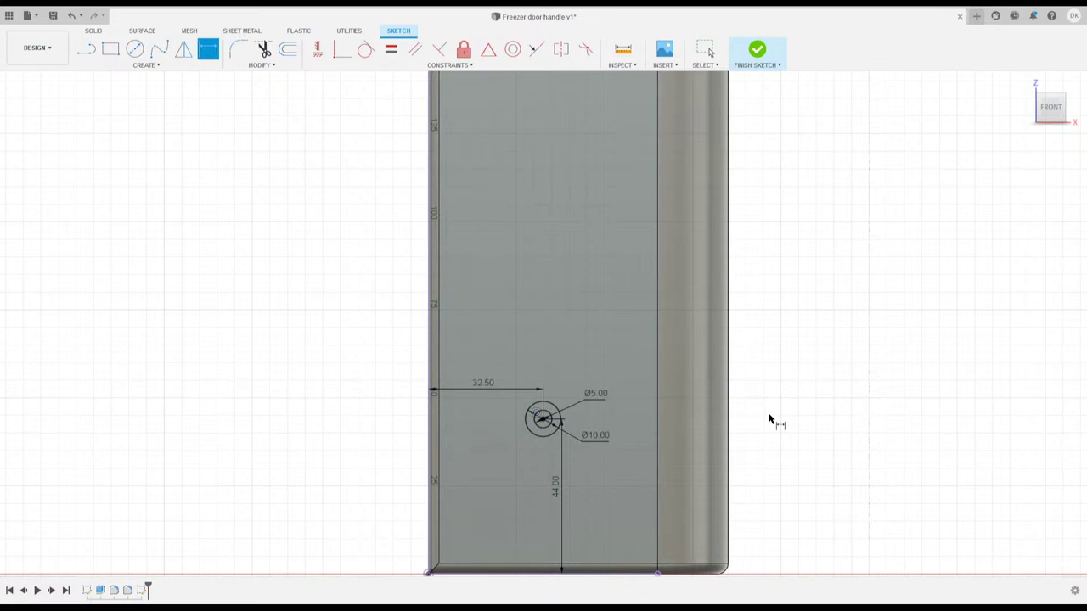
scroll(767, 357, "up", 1)
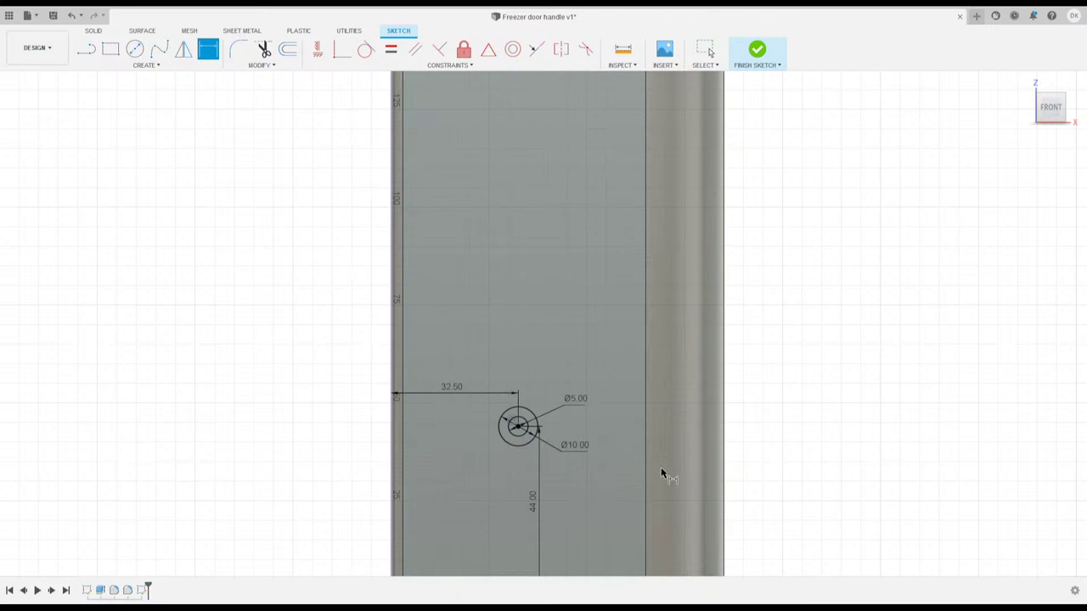
scroll(747, 352, "down", 2)
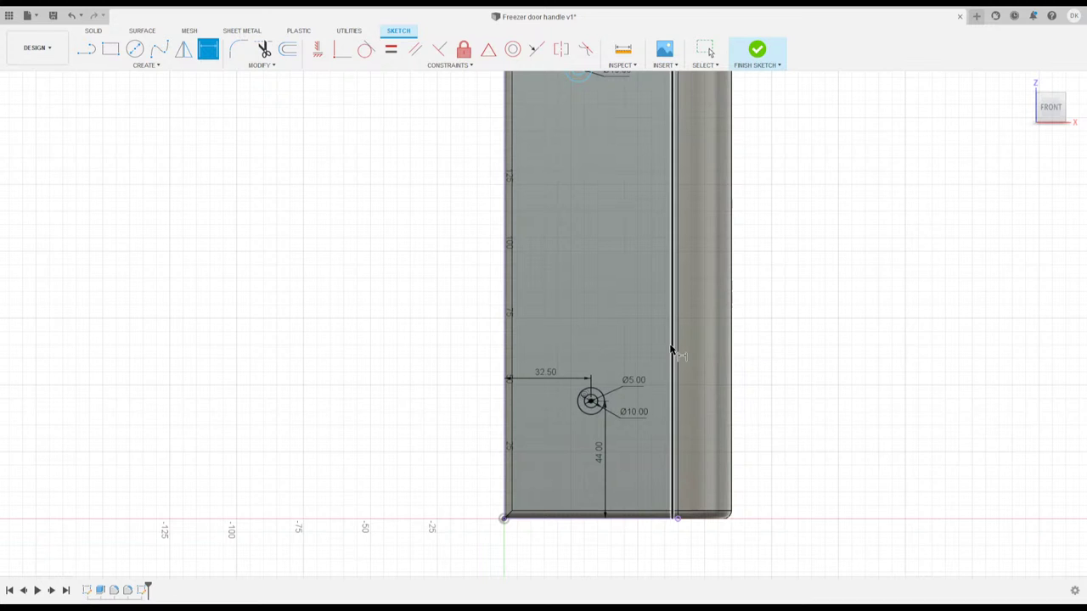
scroll(711, 298, "down", 1)
key("Escape")
middle_click_drag(793, 195, 770, 303)
key("d")
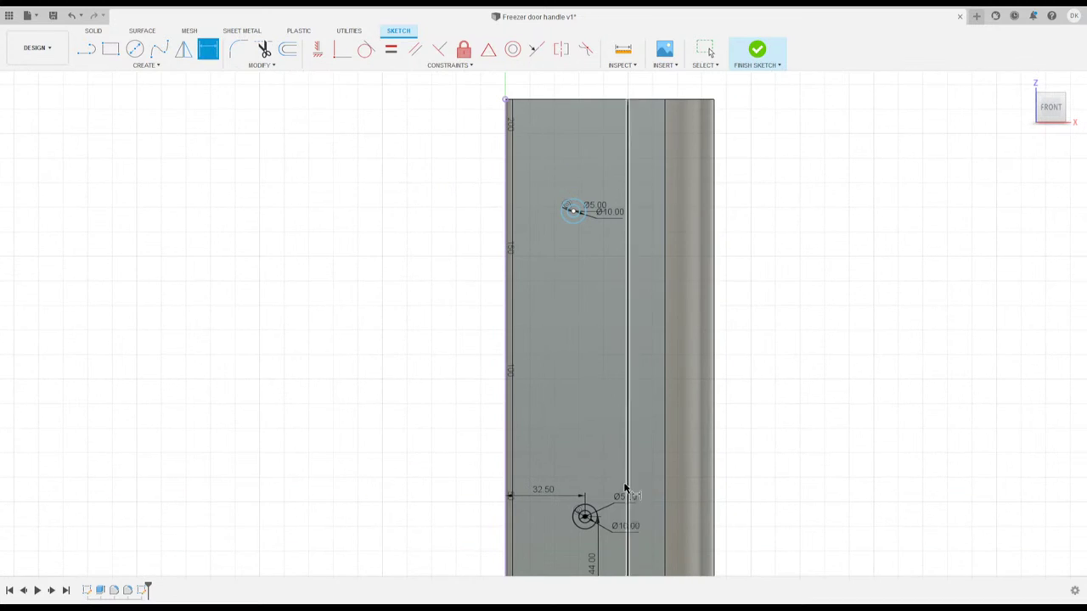
left_click(574, 212)
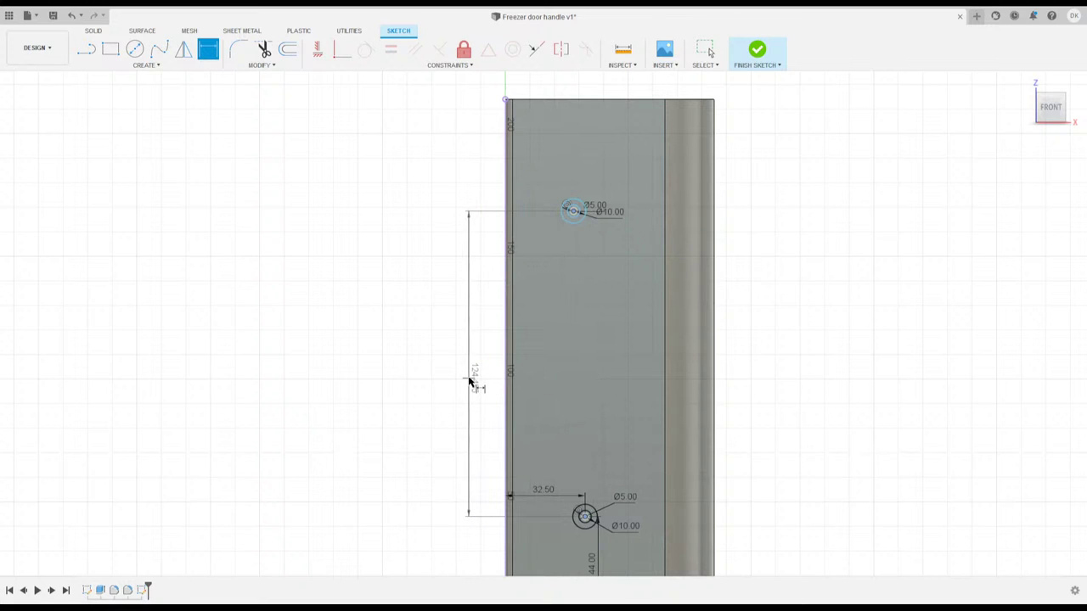
left_click(529, 373)
key("Escape")
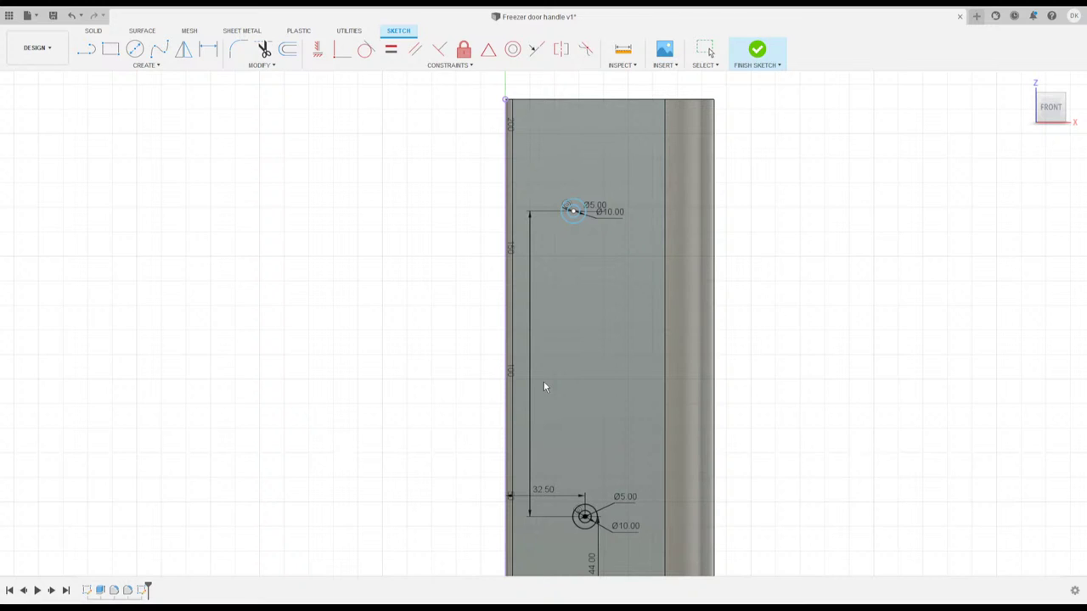
key("d")
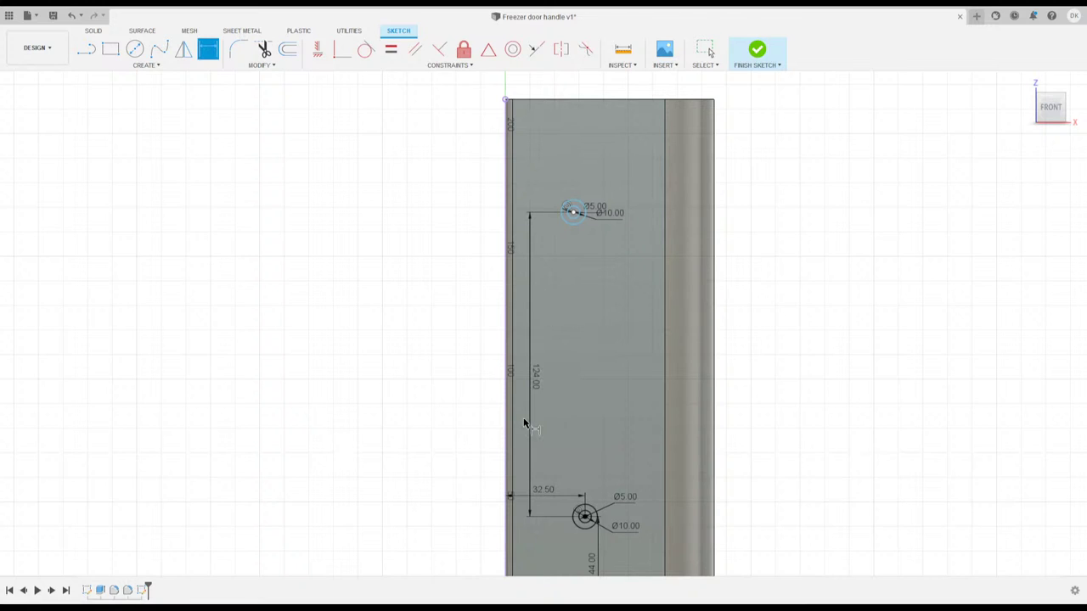
key("Escape")
mouse_move(532, 376)
left_mouse_down()
mouse_move(619, 379)
mouse_move(458, 379)
left_mouse_up()
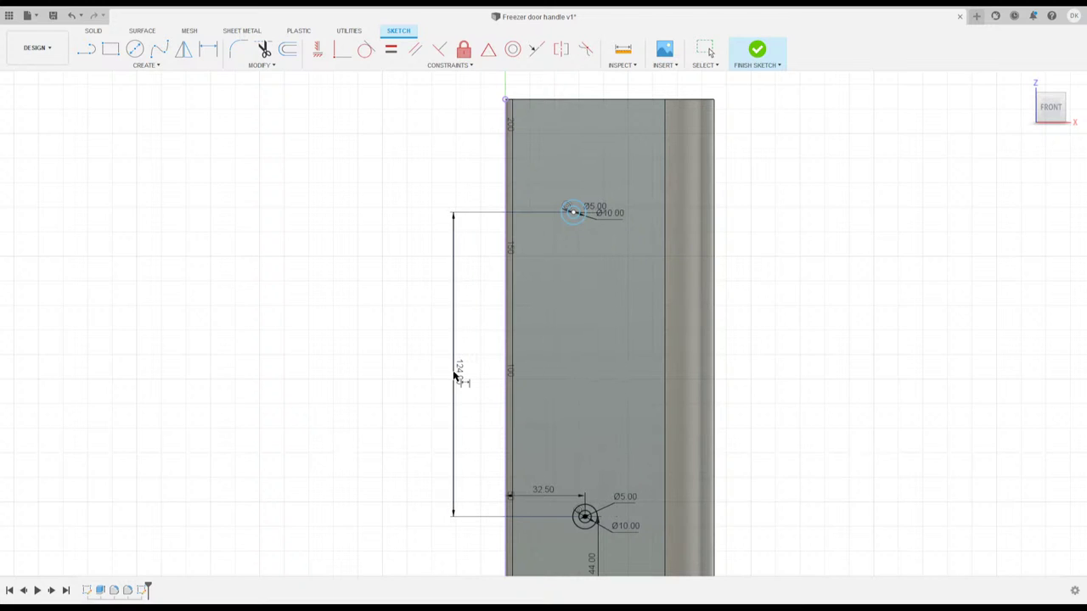
Dimension the upper hole 32.5 mm from the left edge and finish the sketch.
key("d")
left_click(504, 222)
scroll(573, 216, "up", 4)
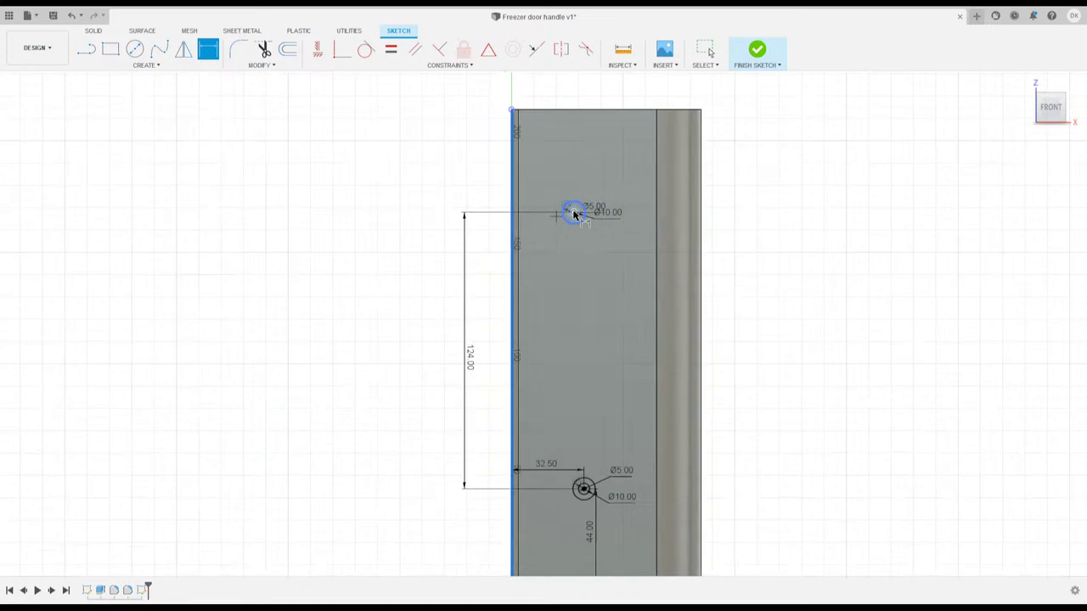
scroll(573, 216, "up", 1)
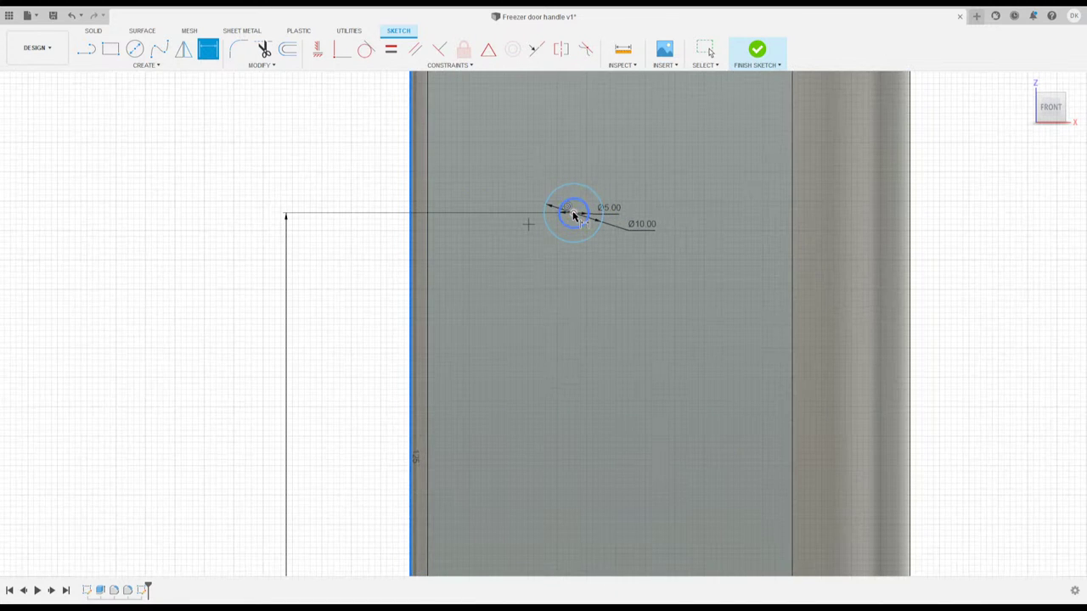
scroll(573, 216, "up", 3)
left_click(573, 217)
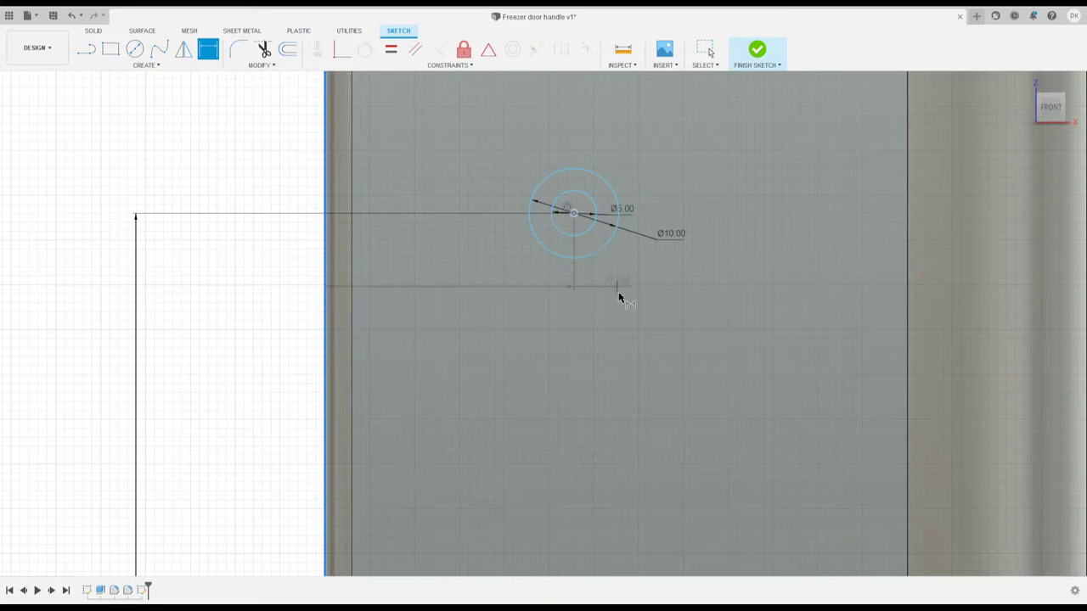
scroll(456, 362, "down", 6)
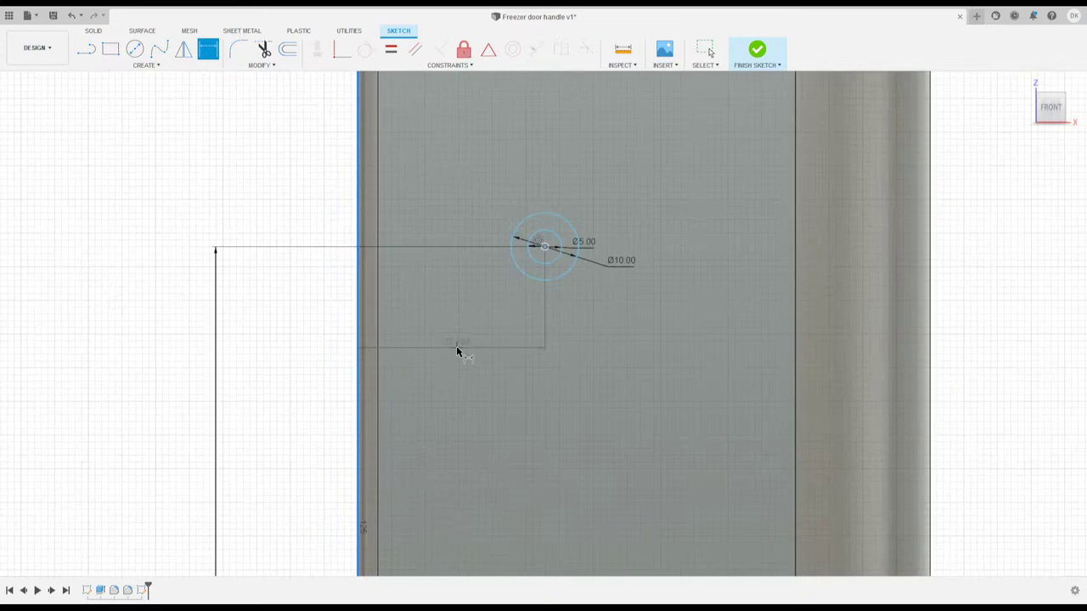
scroll(459, 384, "up", 4)
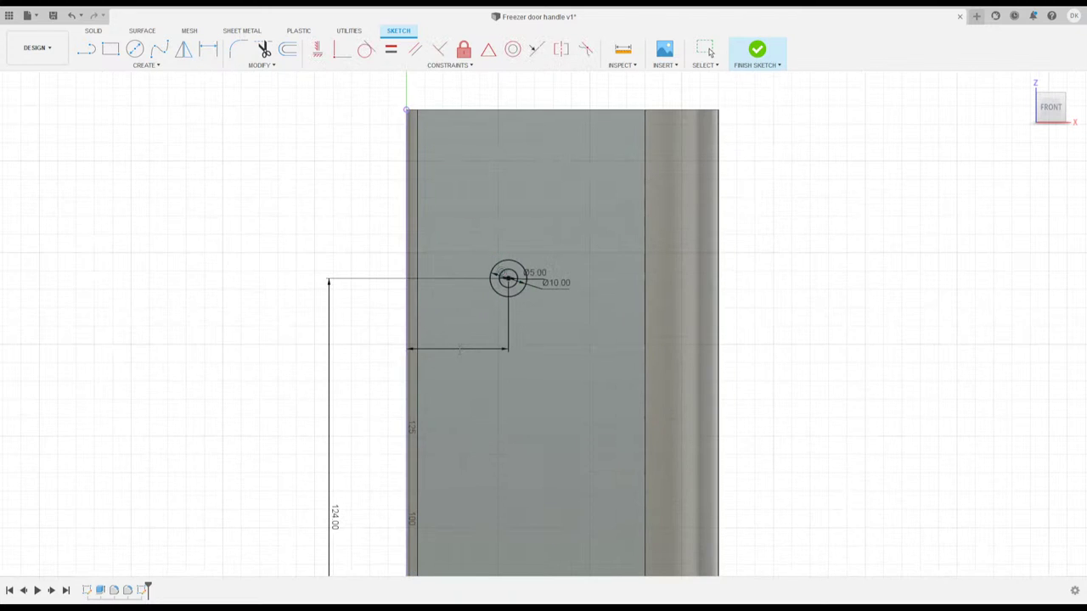
left_click(459, 350)
type("32.5")
key("Return")
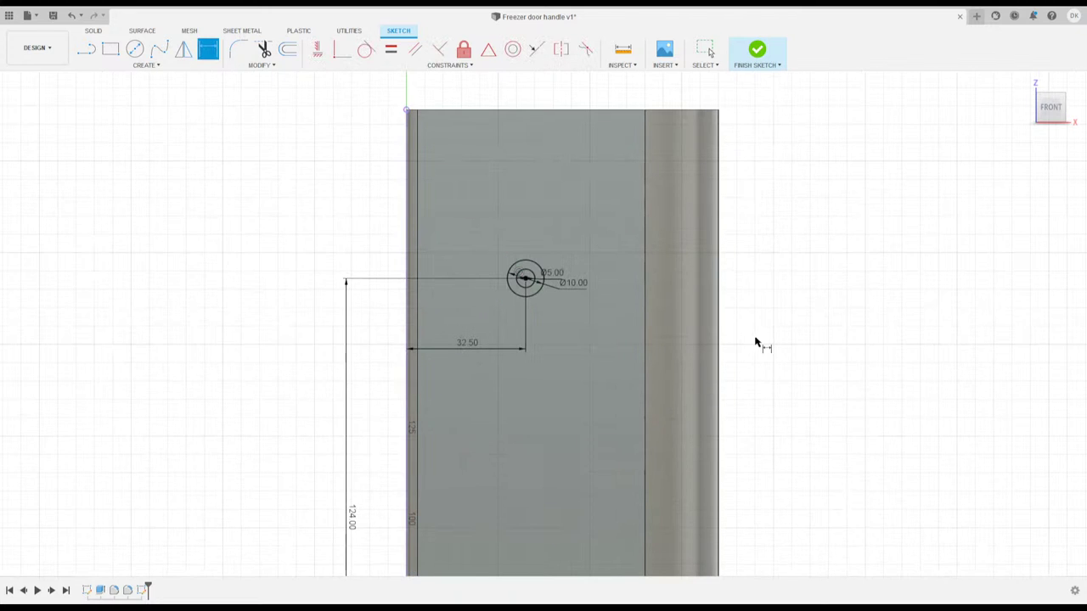
scroll(781, 420, "down", 3)
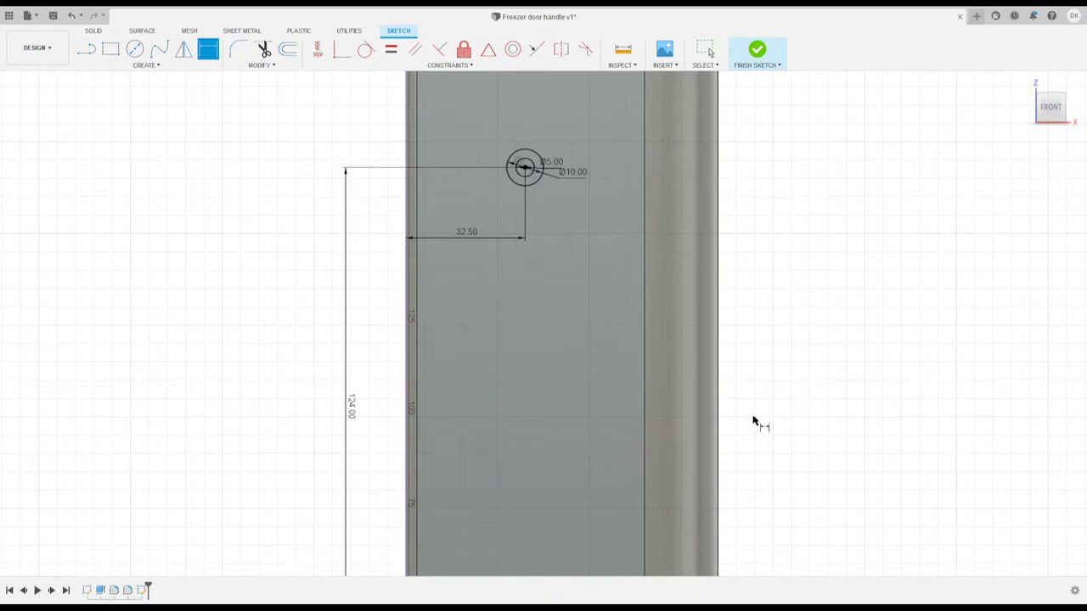
left_click(757, 51)
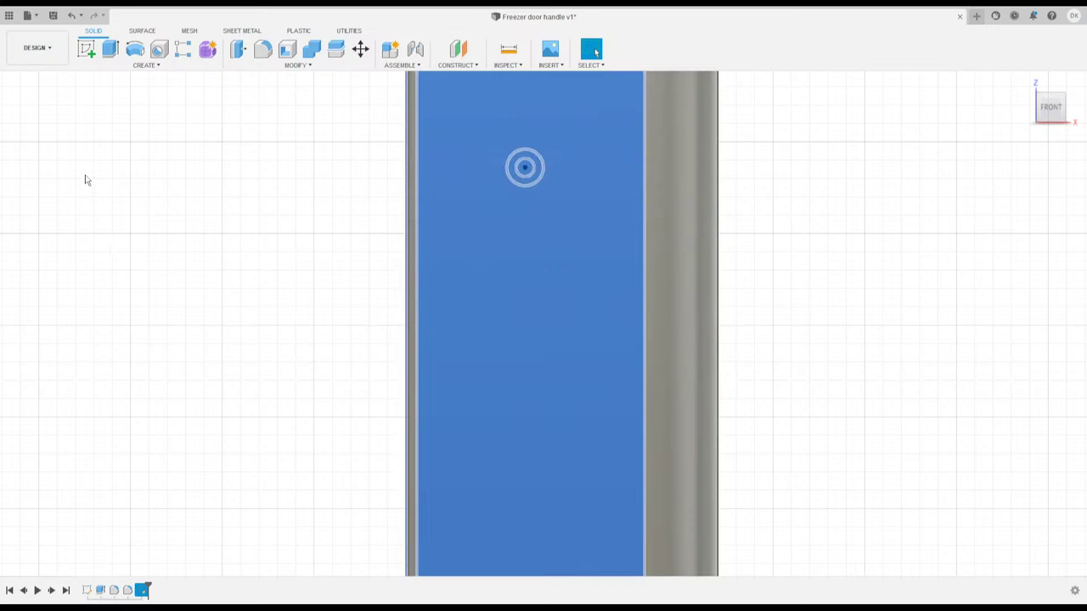
Clear the front face selection and start a Hole feature on the handle body.
left_click(135, 262)
scroll(686, 308, "up", 3)
scroll(615, 320, "down", 4)
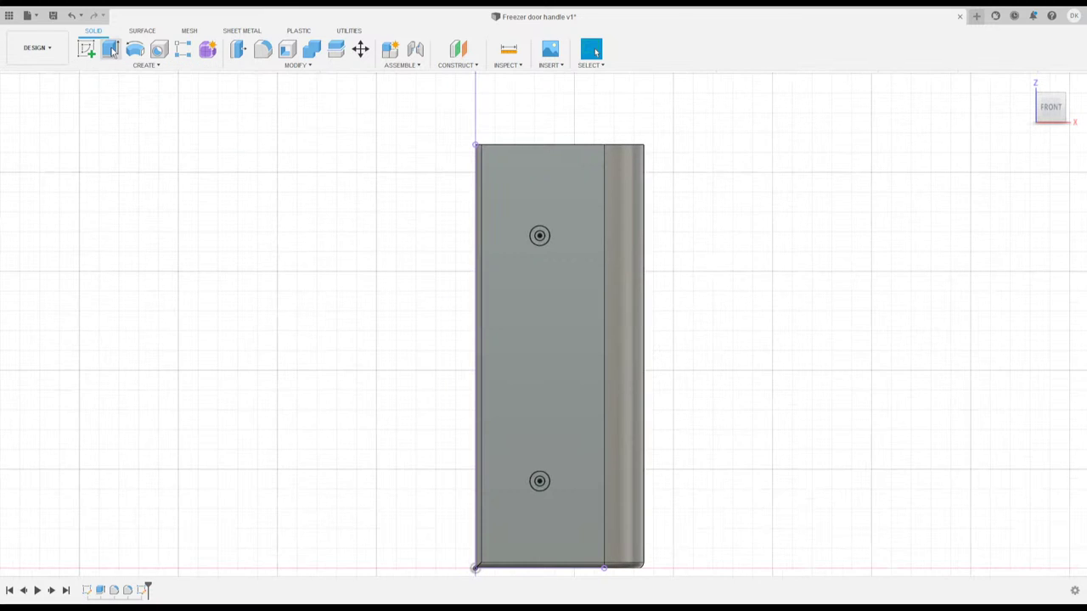
left_click(159, 53)
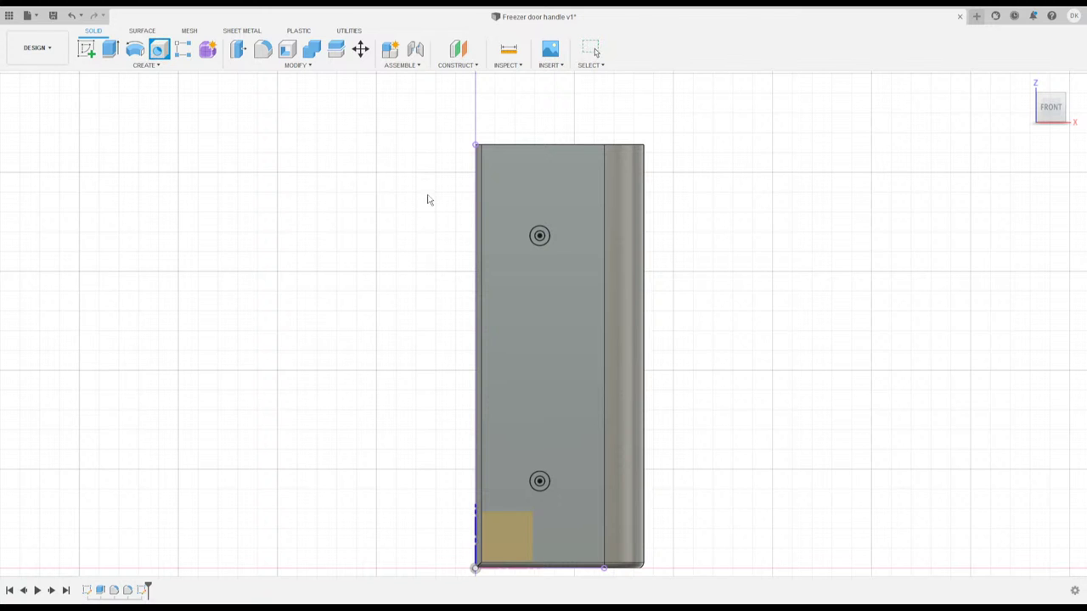
scroll(524, 531, "up", 6)
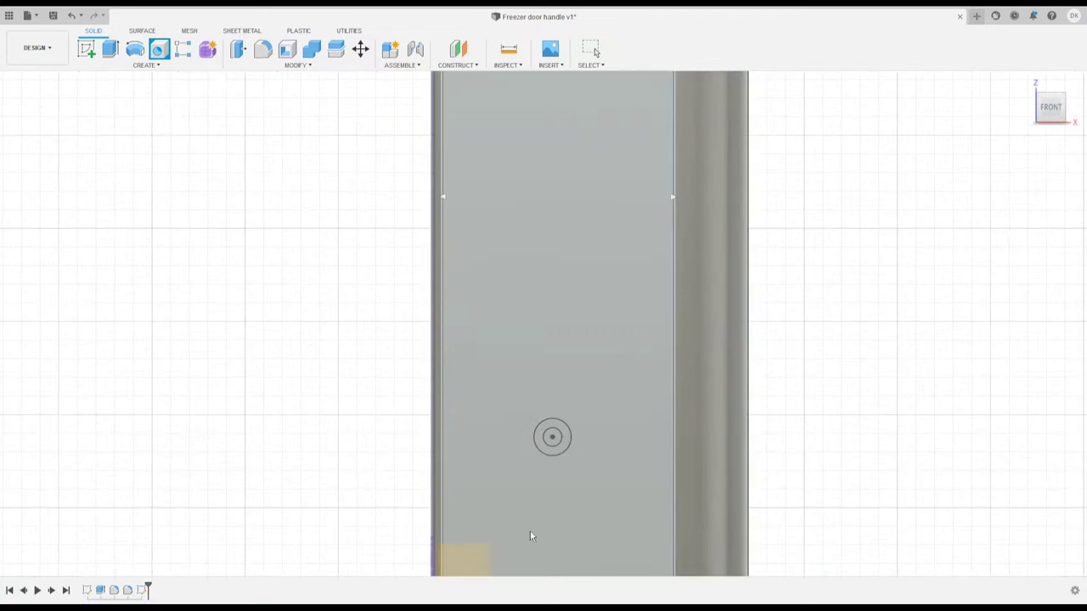
Undo the hole accidentally placed at the face's lower-left corner.
scroll(562, 417, "down", 4)
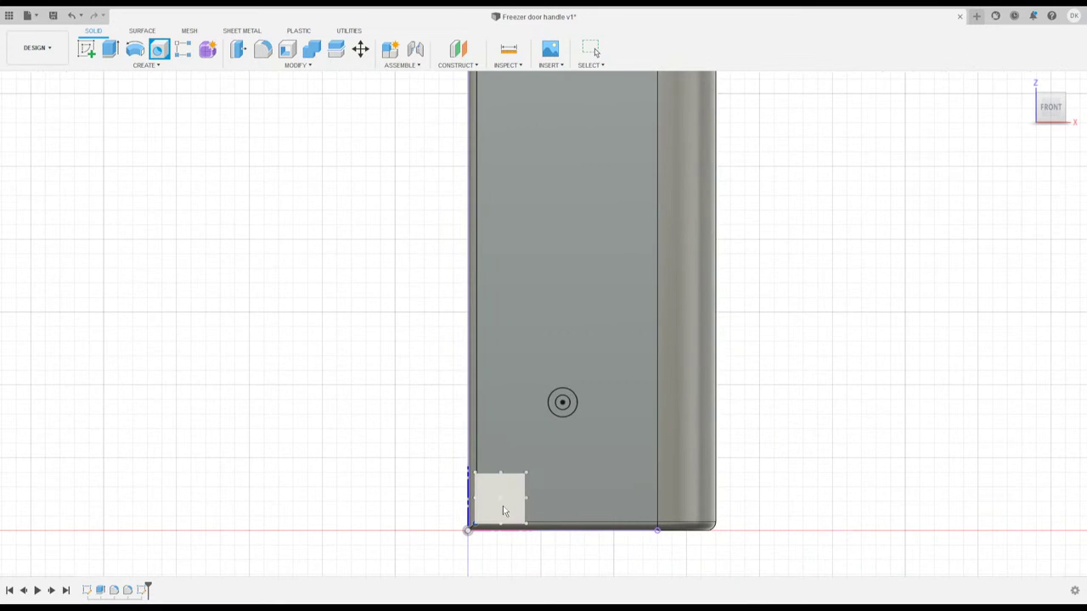
left_click(510, 504)
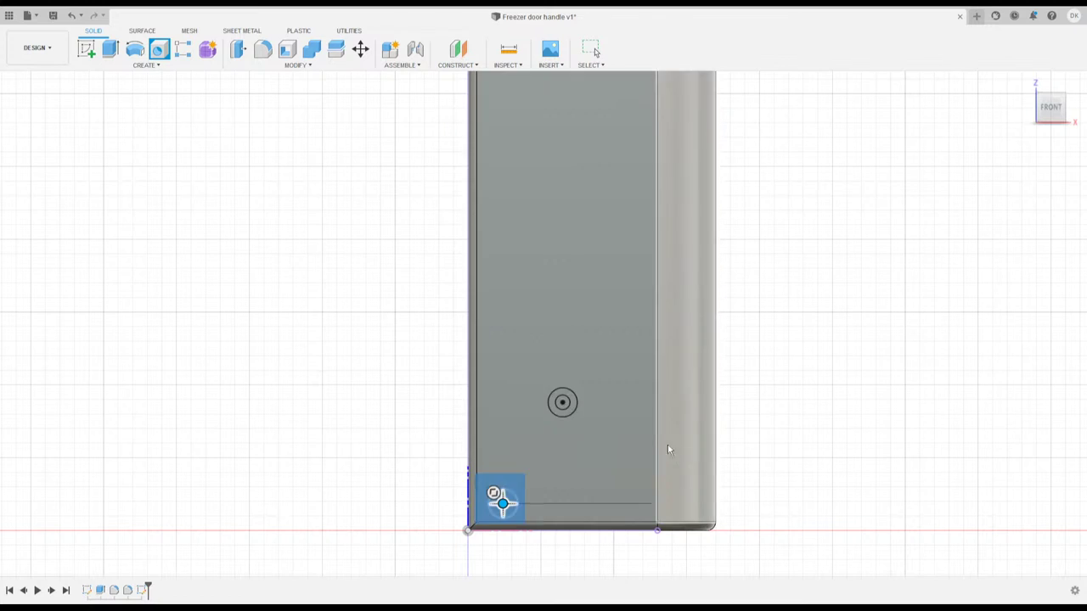
left_click(71, 16)
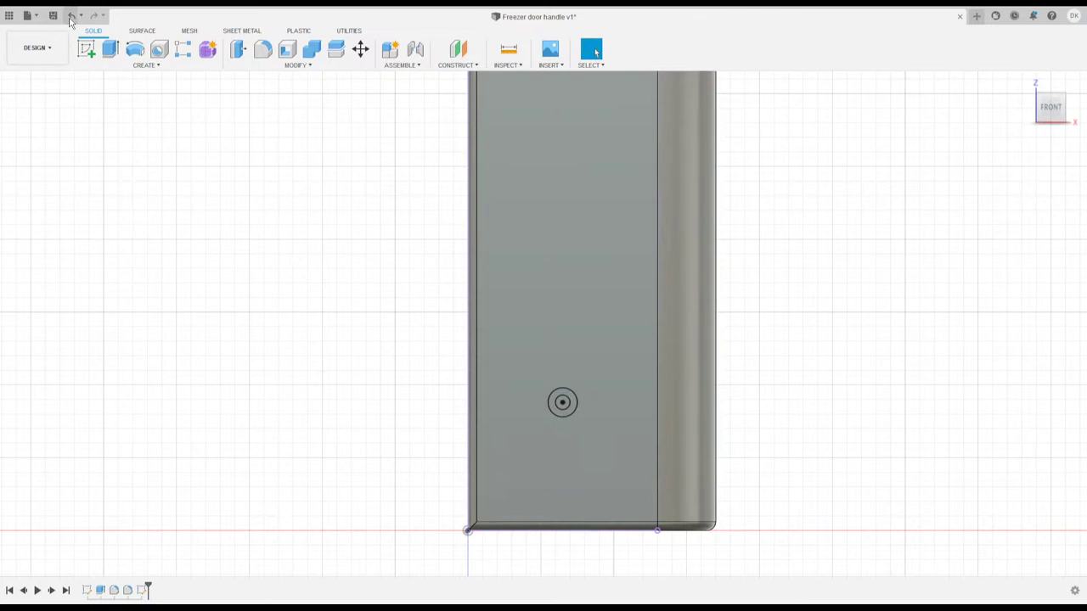
Start an extrude using the lower hole's ring between the Ø5 and Ø10 circles as profile.
left_click(110, 48)
scroll(569, 408, "up", 5)
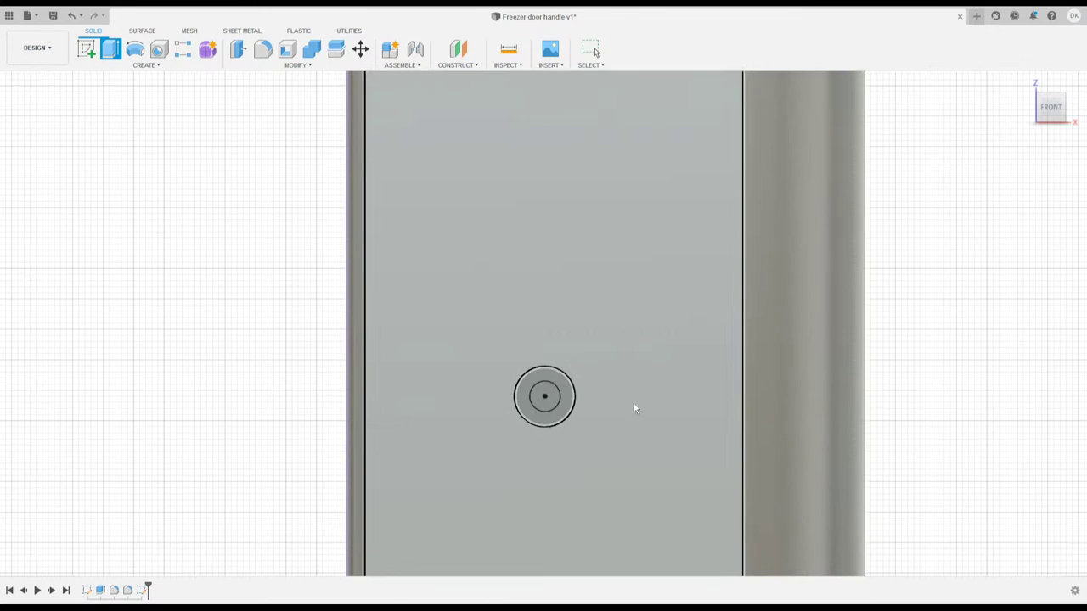
left_click(567, 399)
scroll(632, 347, "down", 6)
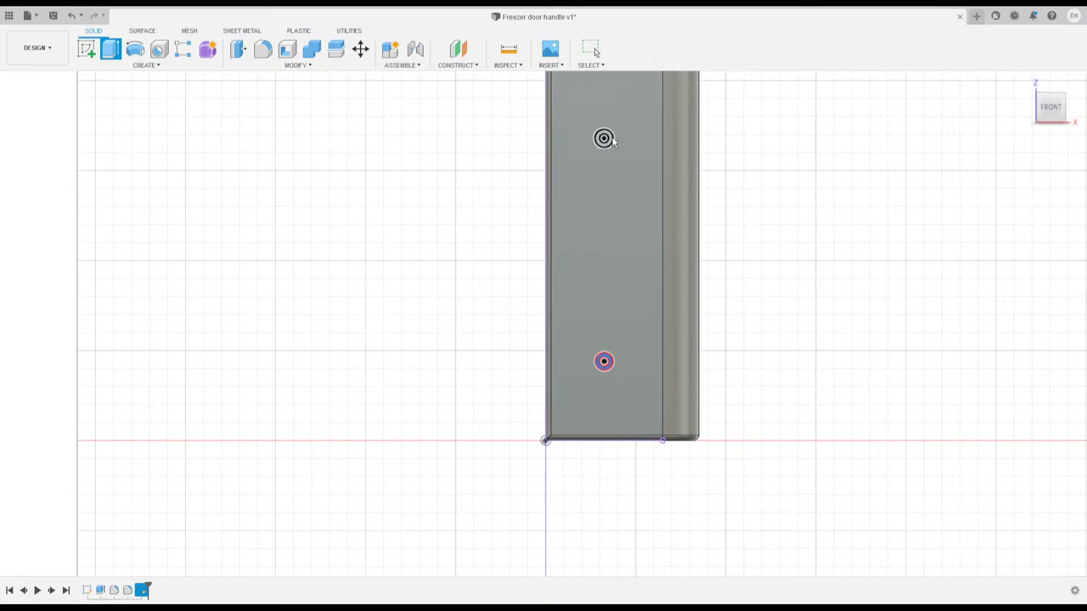
Add the upper hole's ring, apply the extrude to both rings, and select the new timeline feature.
left_click(606, 136)
key("Return")
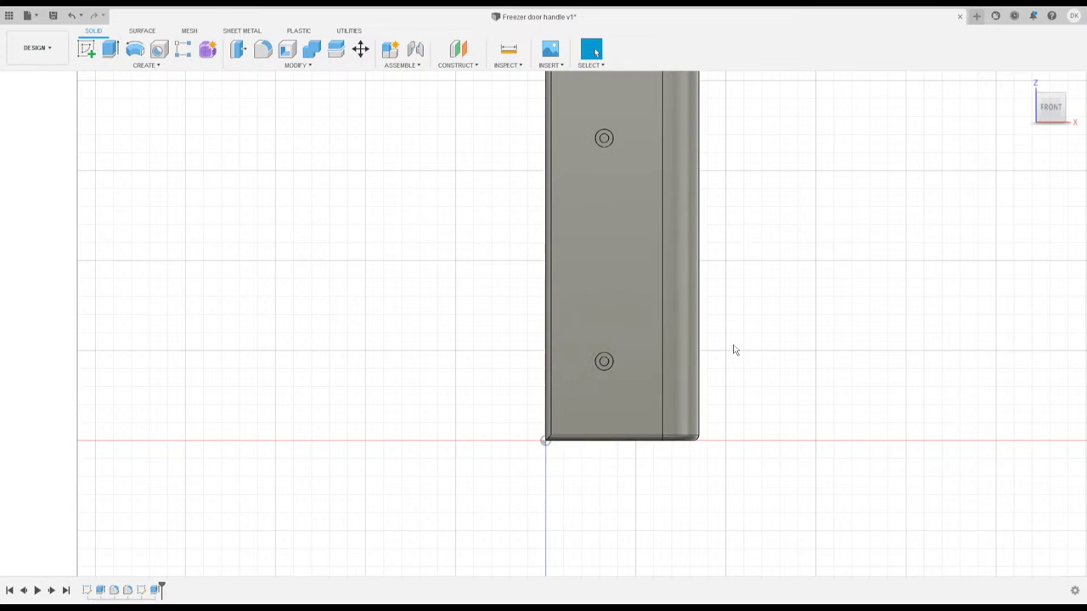
scroll(735, 350, "up", 1)
scroll(754, 260, "up", 2)
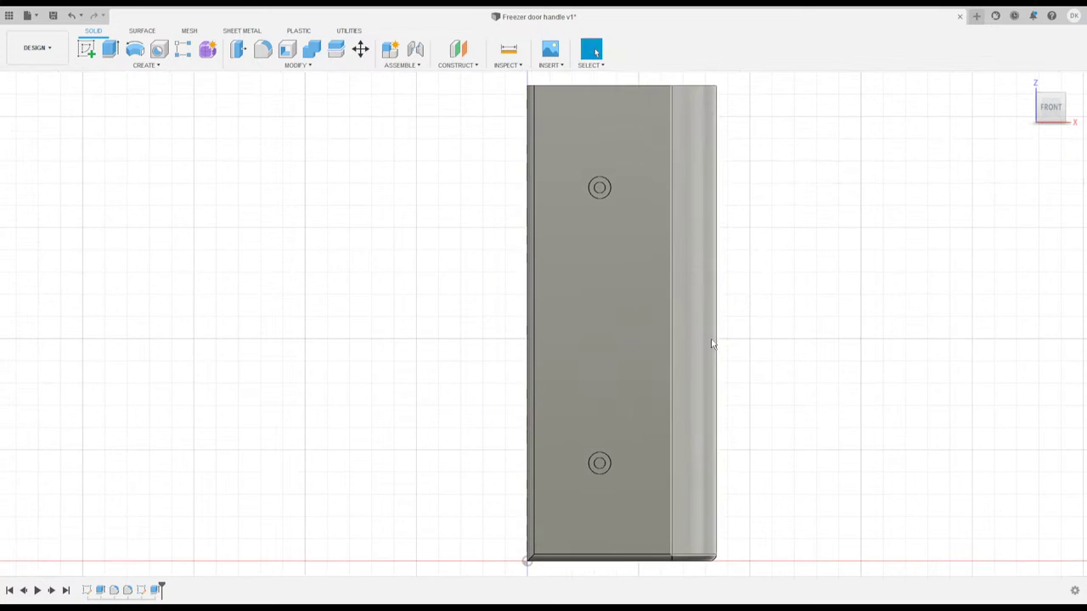
scroll(712, 344, "up", 1)
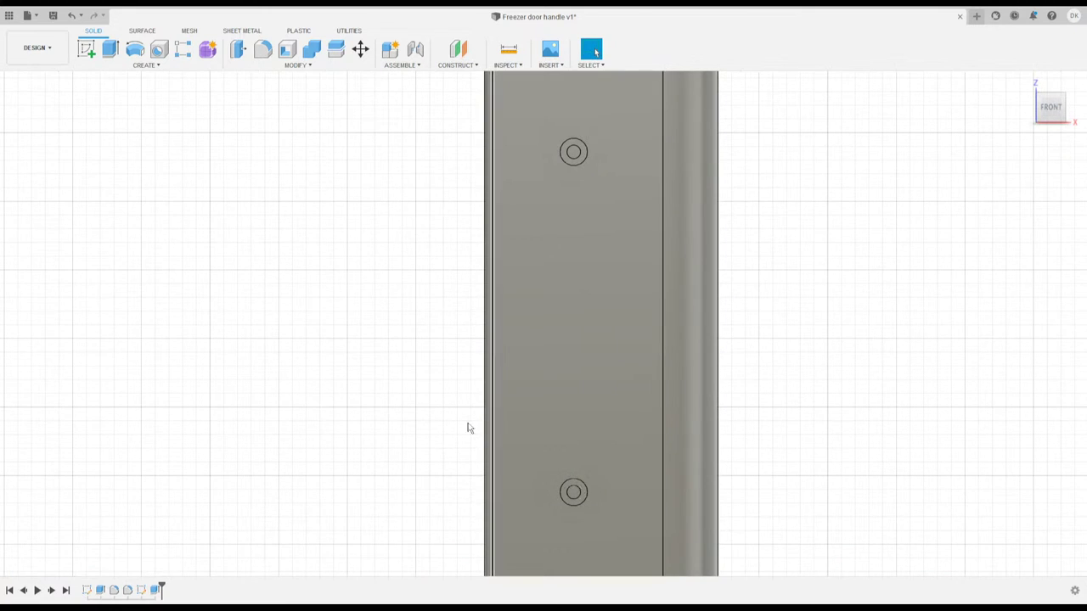
left_click(155, 594)
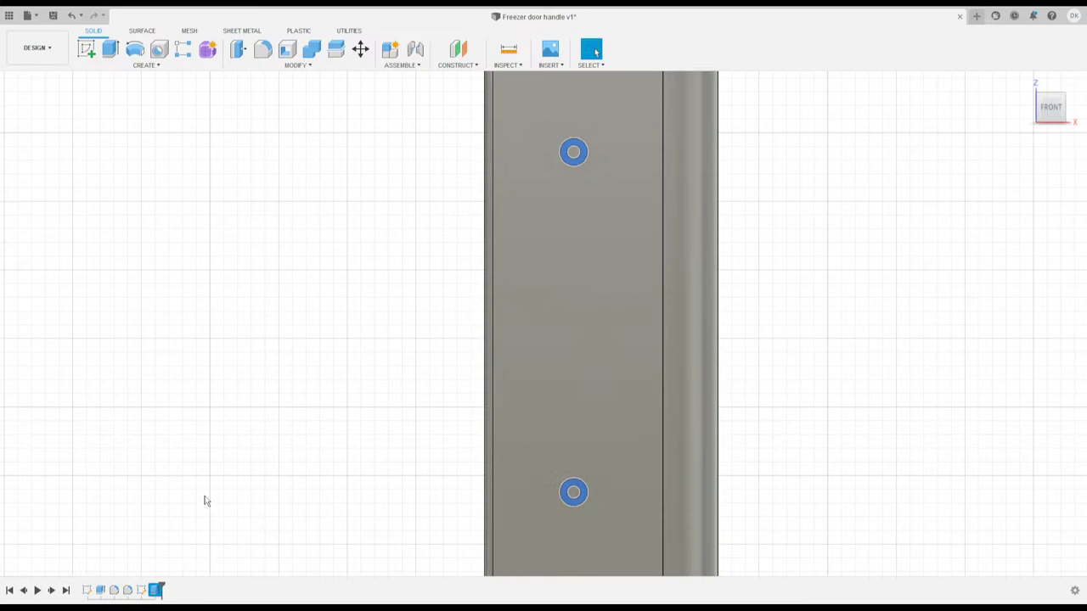
double_click(578, 522)
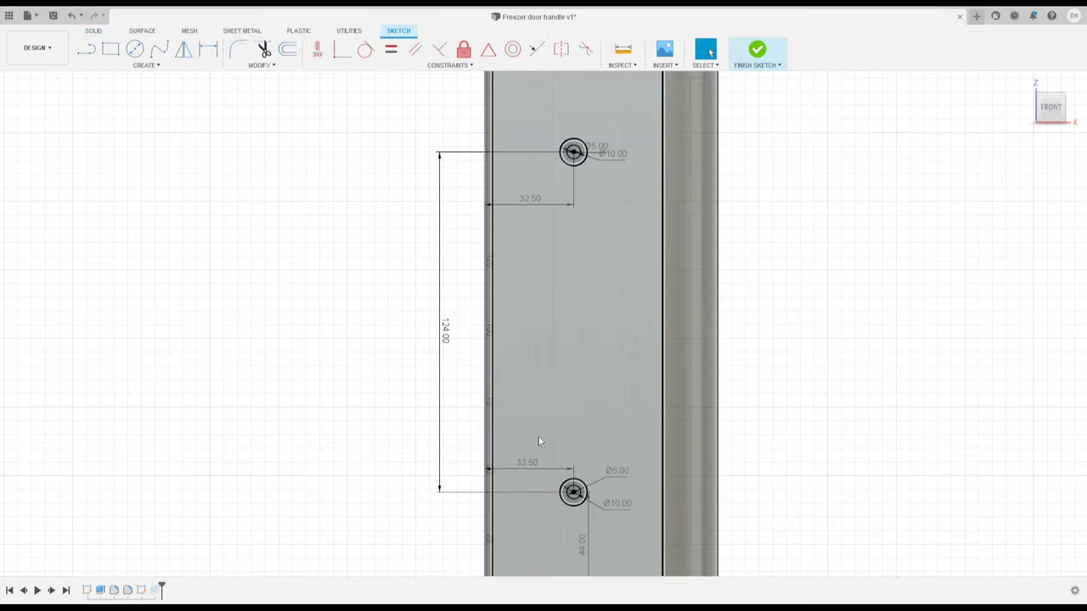
left_click(760, 51)
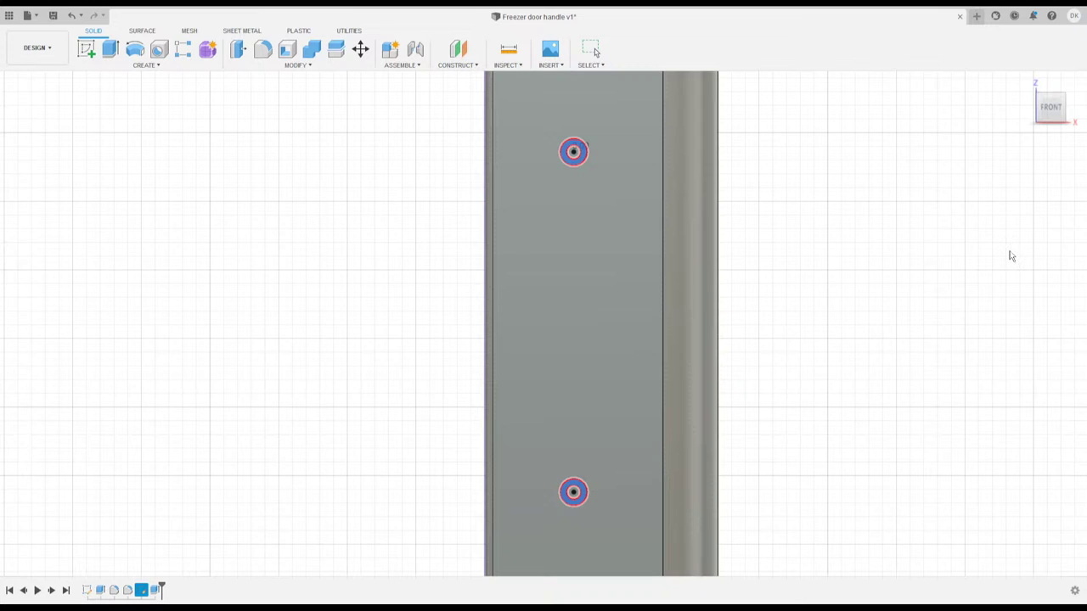
Check the extrude preview from the handle's side, cancel it, and return to the plate view.
middle_click_drag(783, 328, 894, 344)
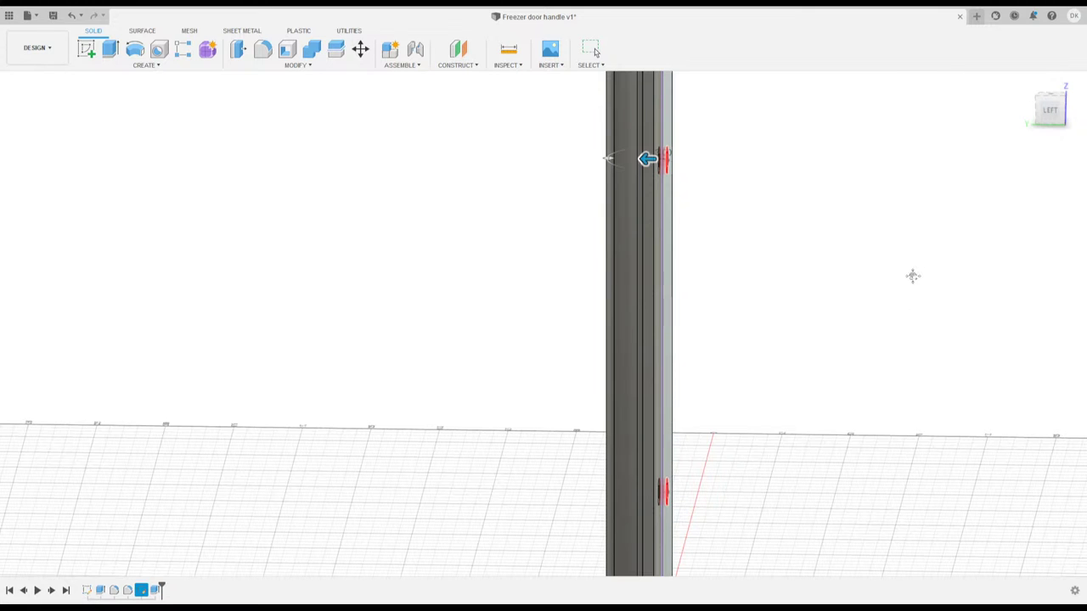
middle_click_drag(913, 275, 885, 331, "shift")
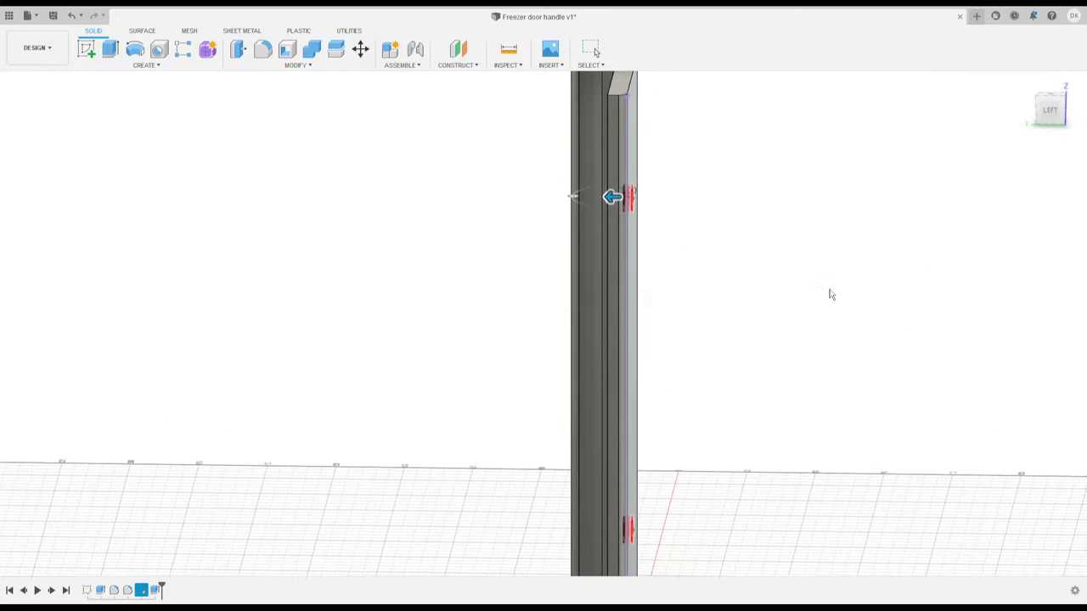
middle_click_drag(822, 296, 824, 349, "shift")
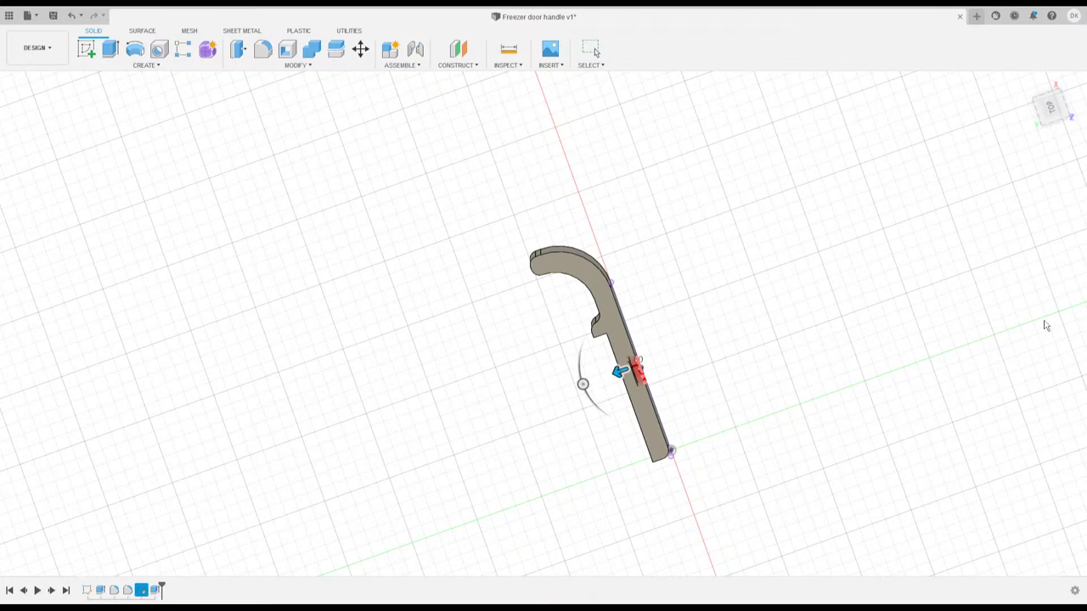
key("Escape")
middle_click_drag(810, 327, 752, 393)
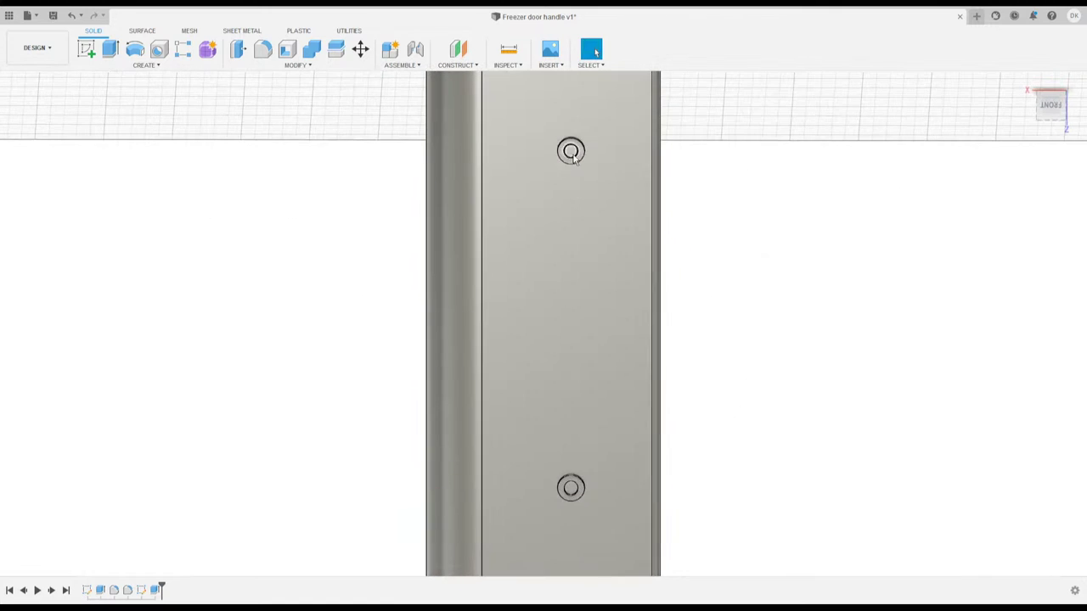
Extrude both holes' inner circles as a cut through the plate, then undo the cut.
left_click(110, 49)
left_click(571, 153)
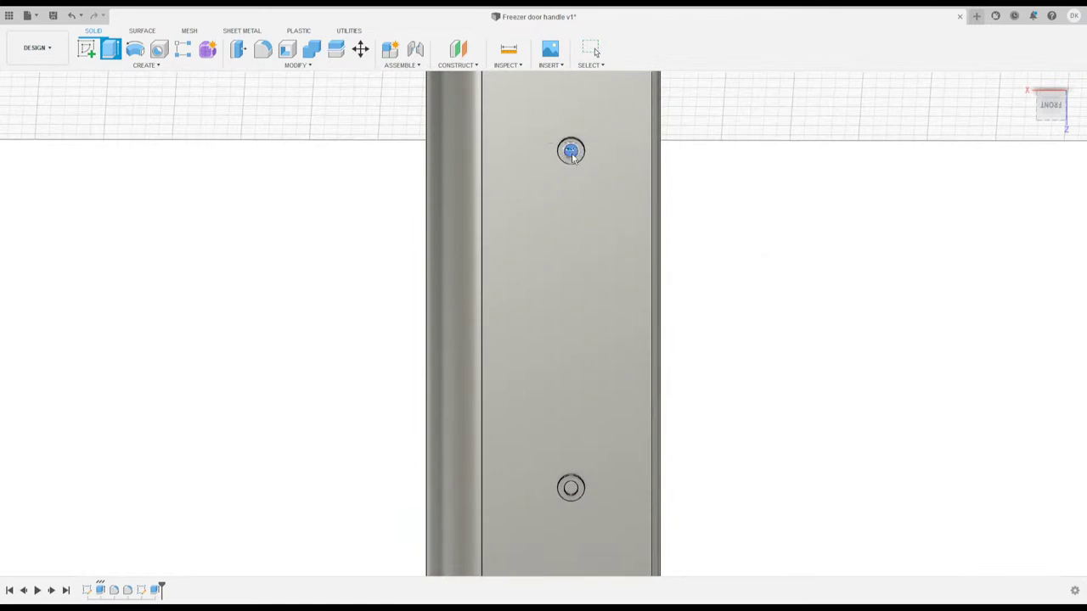
left_click(570, 489)
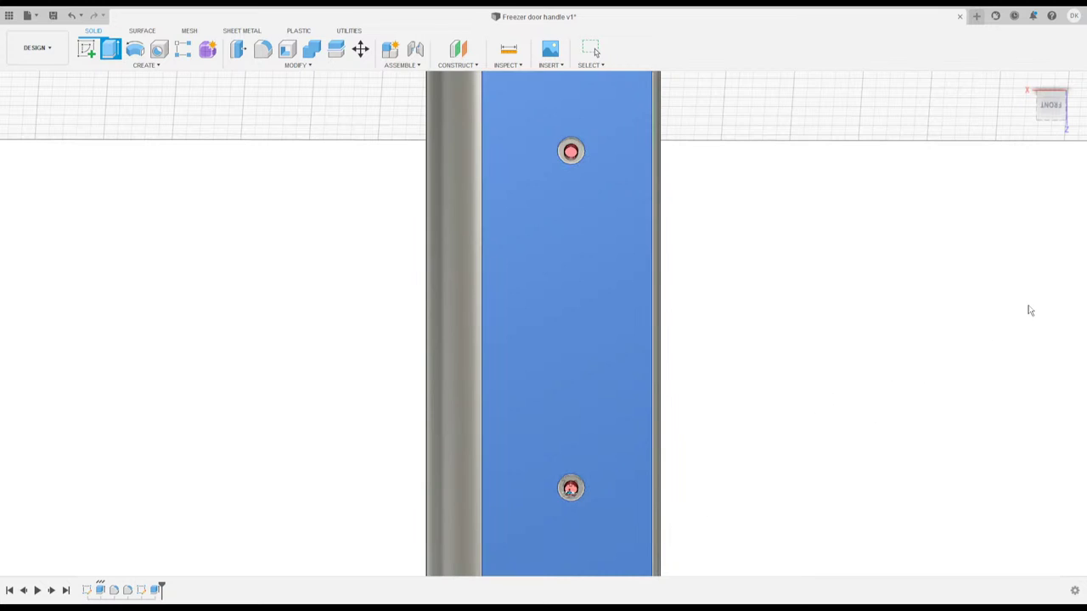
key("Return")
middle_click_drag(975, 376, 929, 333)
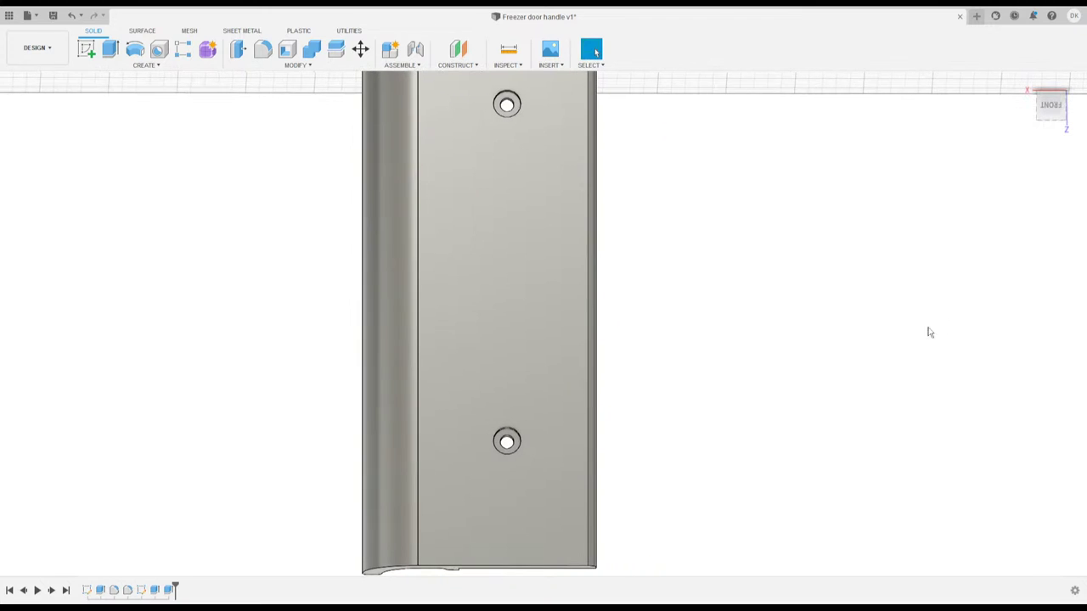
key("ctrl+z")
Restore the through-cut with Redo and orbit to a tilted view of the handle.
left_click(94, 17)
middle_click_drag(771, 357, 803, 288, "shift")
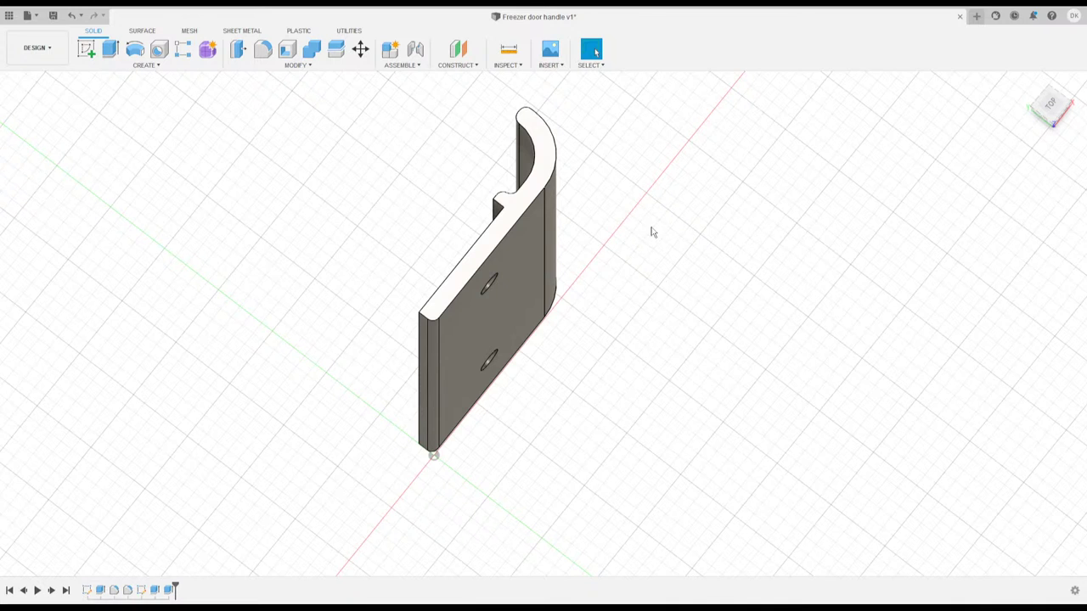
mouse_move(661, 258)
middle_mouse_down()
mouse_move(674, 247)
mouse_move(677, 256)
middle_mouse_up()
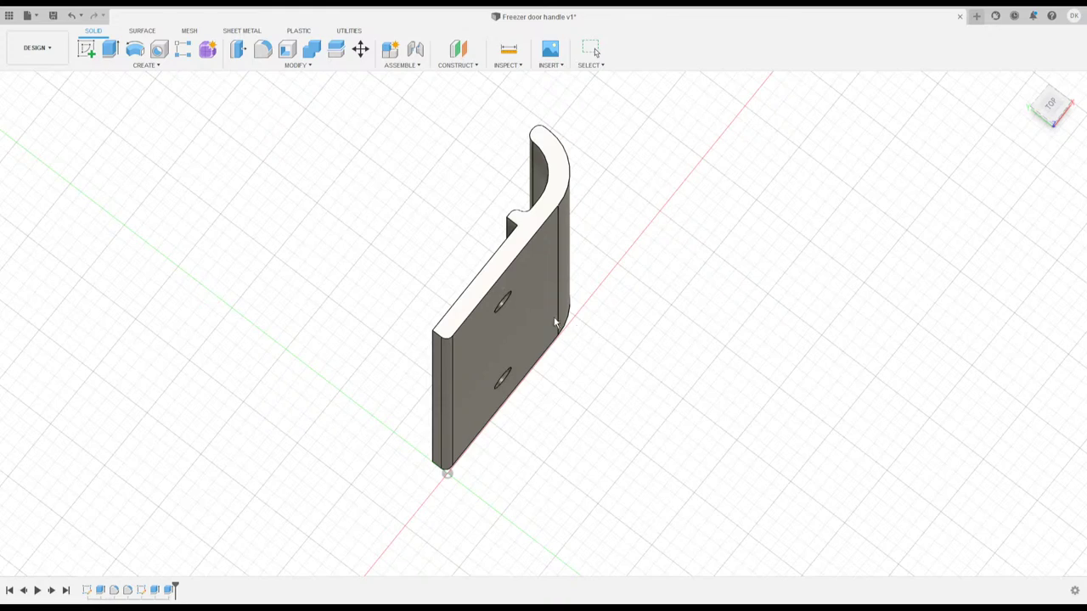
mouse_move(650, 294)
middle_mouse_down()
mouse_move(701, 306)
mouse_move(705, 320)
mouse_move(647, 305)
middle_mouse_up()
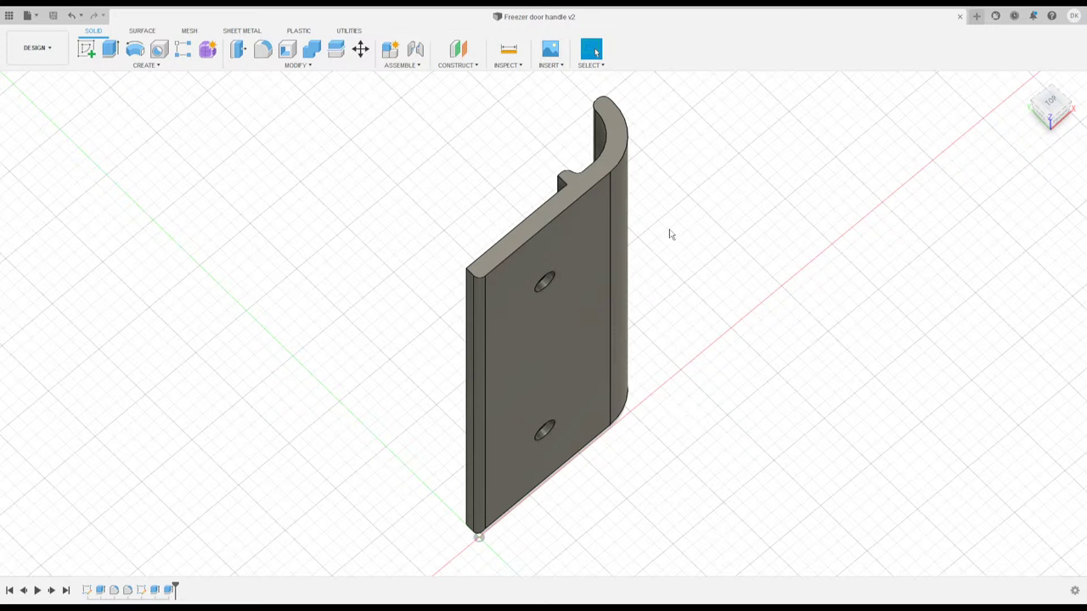
mouse_move(687, 315)
middle_mouse_down("shift")
mouse_move(752, 320)
mouse_move(760, 299)
mouse_move(764, 332)
mouse_move(695, 337)
mouse_move(637, 310)
mouse_move(744, 340)
mouse_move(696, 323)
middle_mouse_up("shift")
scroll(697, 323, "up", 5)
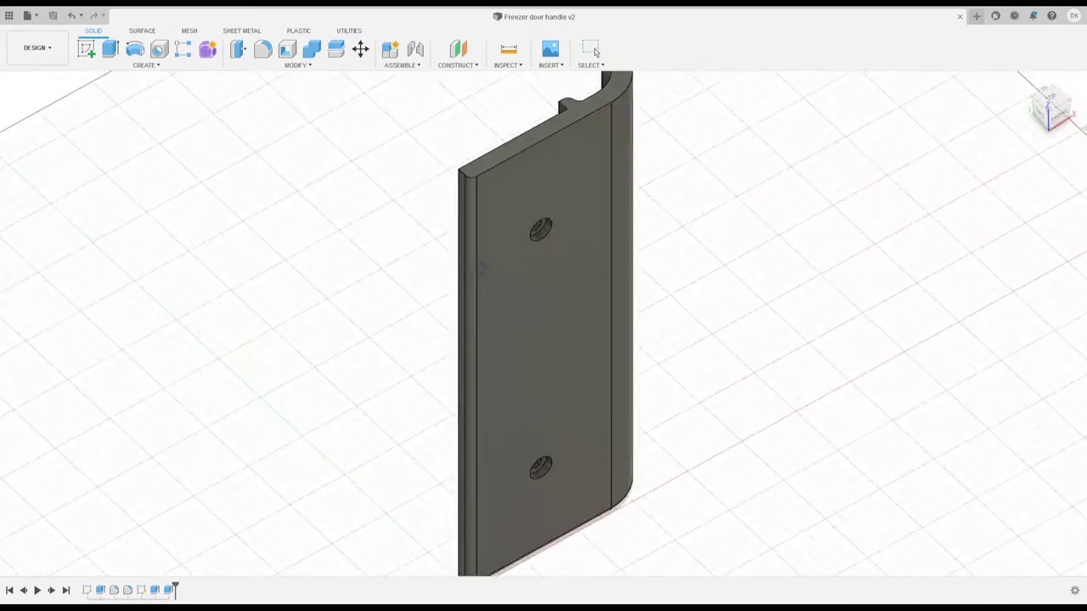
middle_click_drag(481, 266, 447, 270, "shift")
scroll(539, 323, "up", 3)
scroll(549, 335, "down", 3)
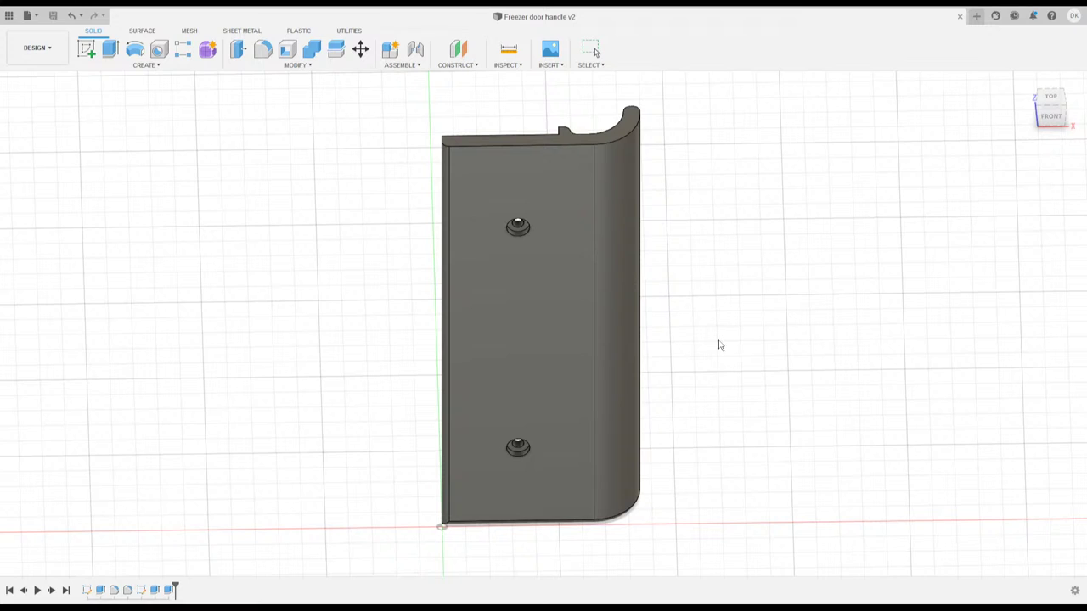
key("Escape")
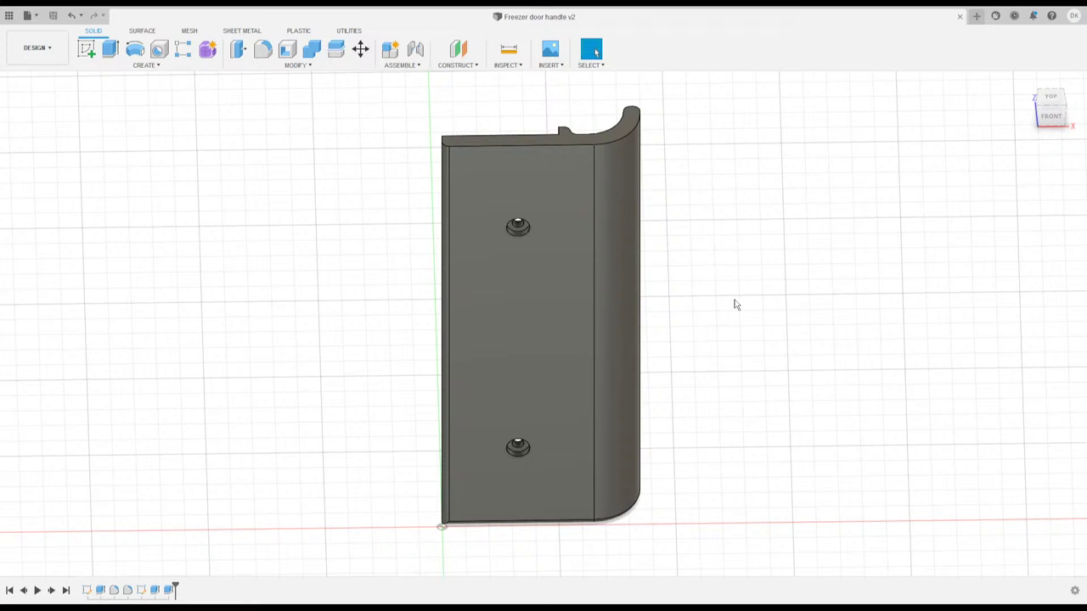